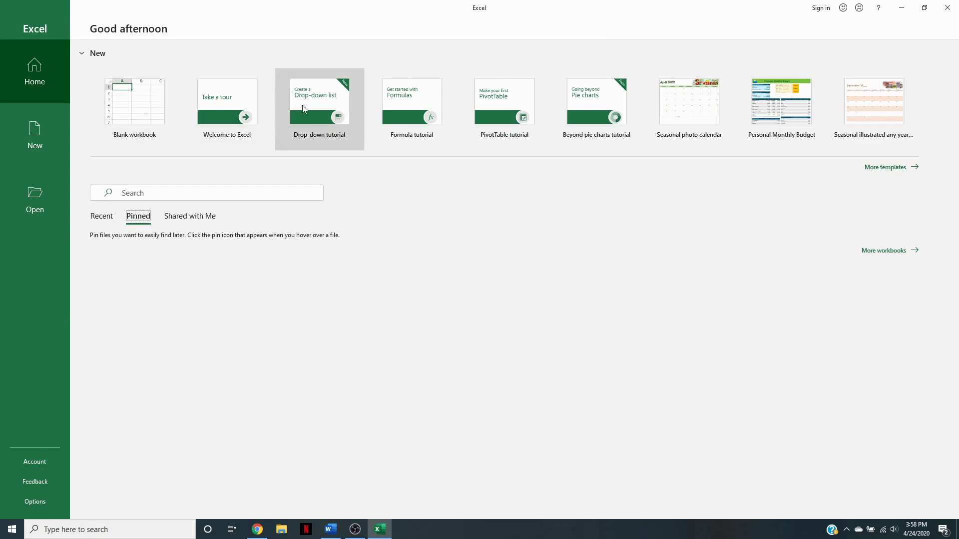
Browse the available workbook templates and create a new blank workbook.
left_click(81, 53)
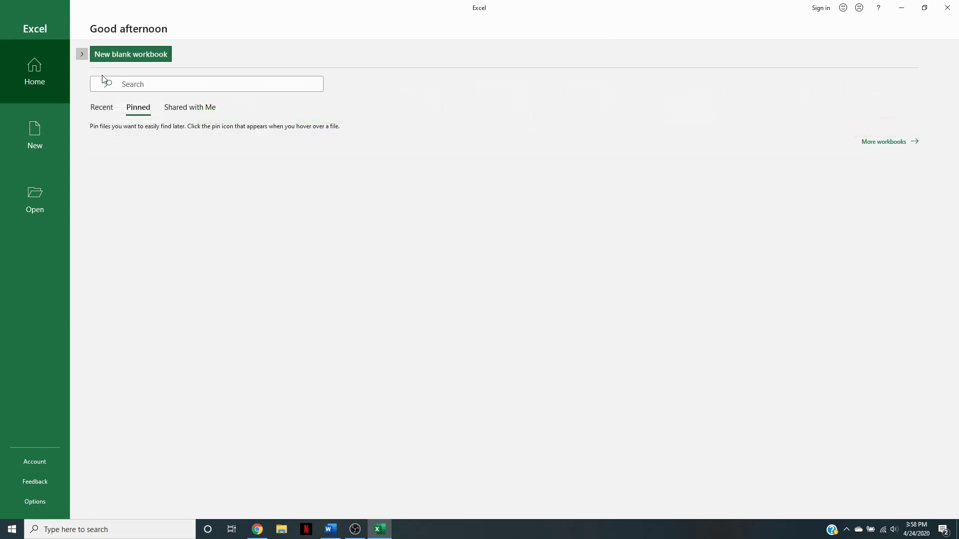
left_click(80, 54)
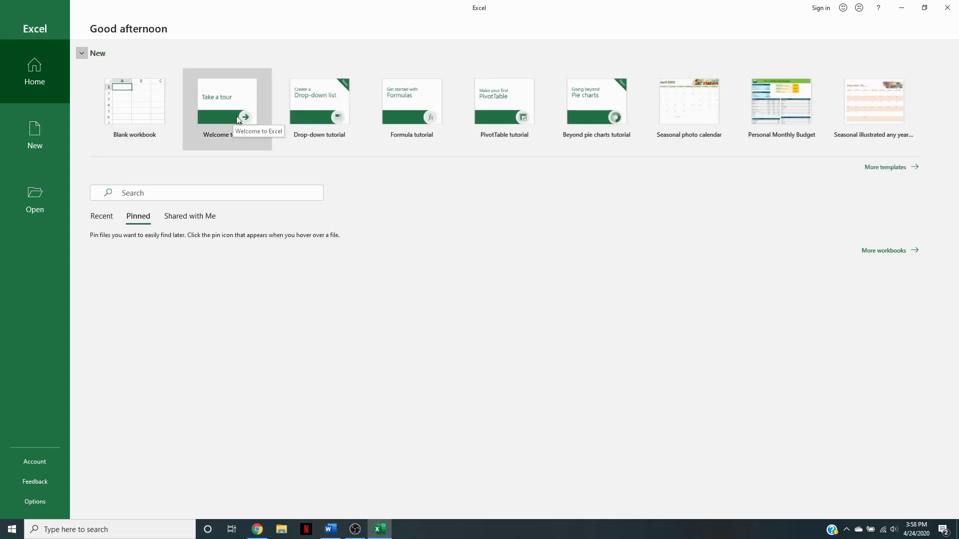
left_click(883, 168)
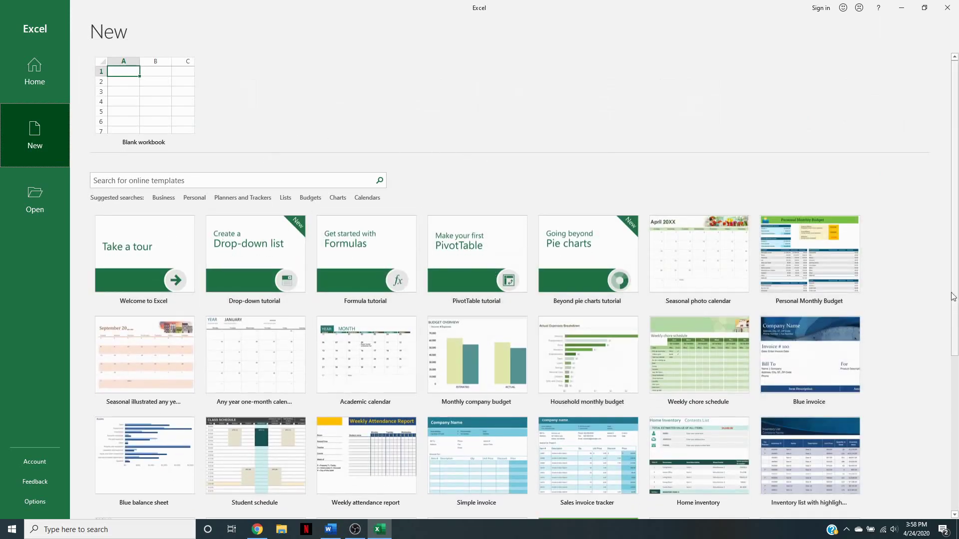
scroll(232, 245, "down", 2)
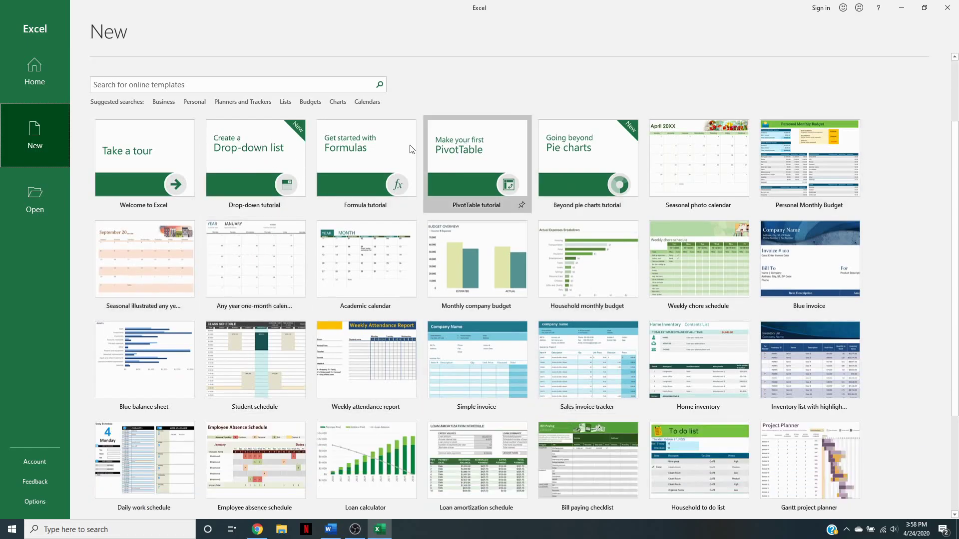
scroll(602, 237, "up", 2)
left_click(130, 95)
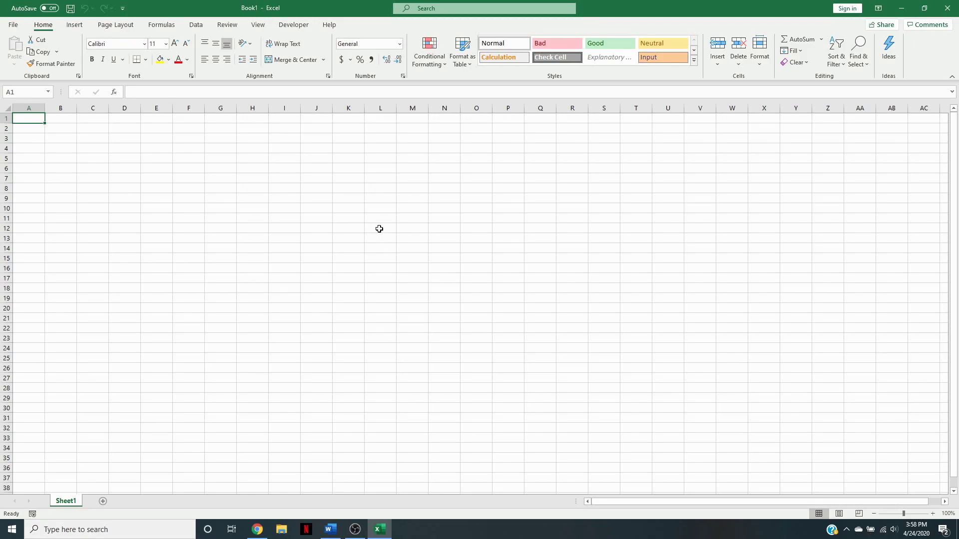
Look through the command sets for inserting, page layout, formulas, data, review, developer and help, ending on the home commands.
left_click(75, 25)
left_click(112, 26)
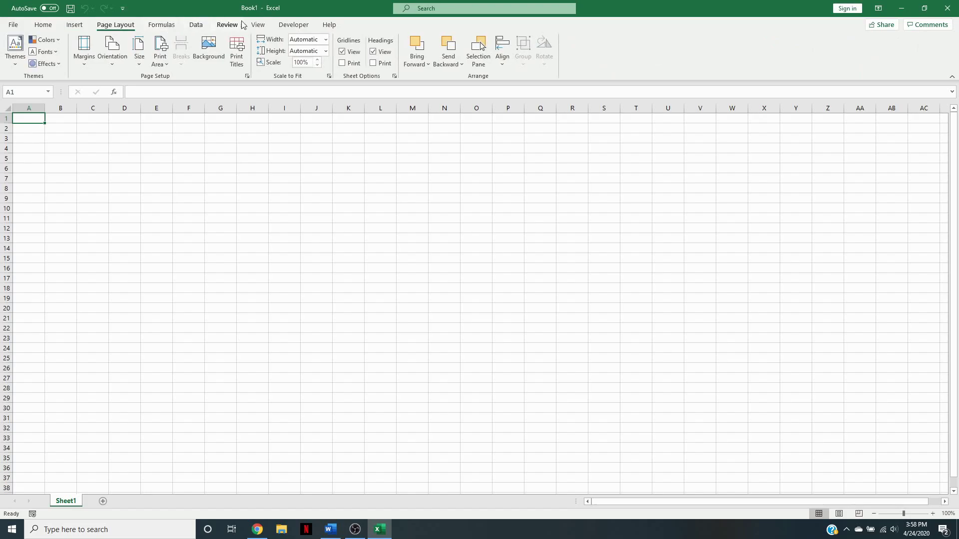
left_click(162, 26)
left_click(196, 25)
left_click(227, 25)
left_click(294, 24)
left_click(329, 25)
left_click(44, 25)
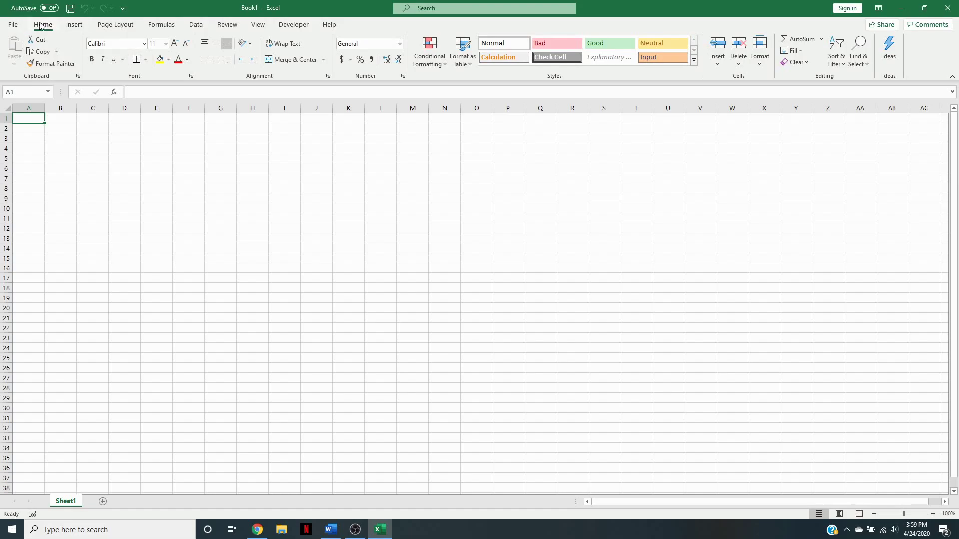
left_click(226, 60)
left_click(75, 25)
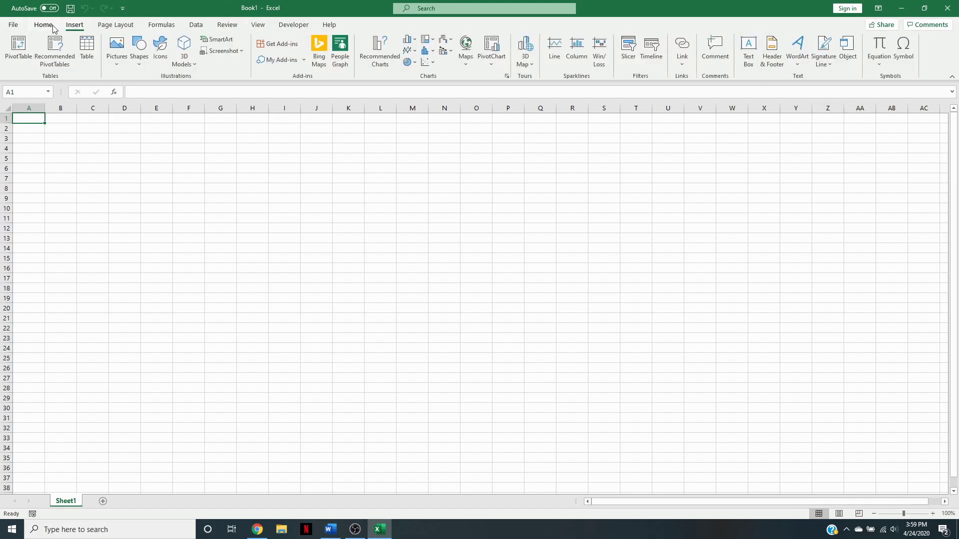
left_click(44, 25)
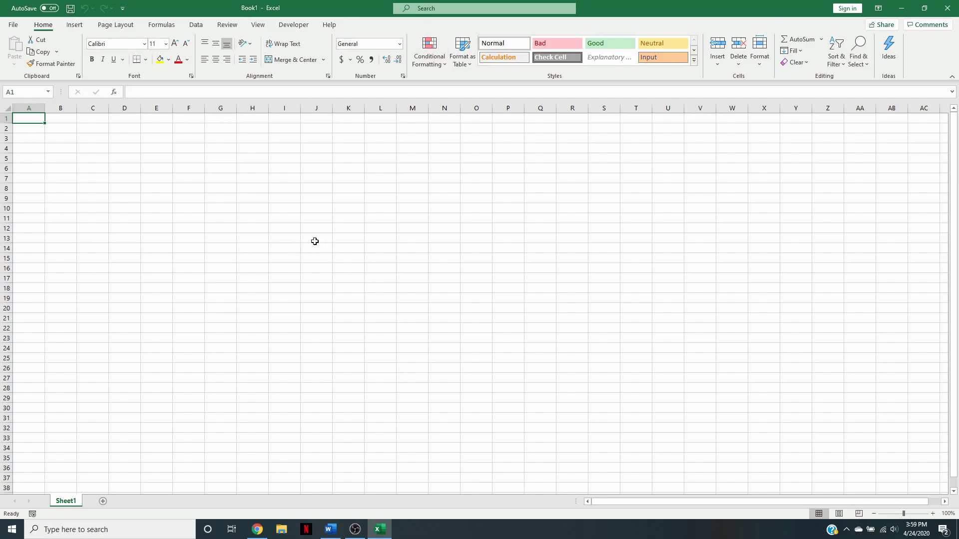
Select column D, row 15 and column E in turn, finishing on cell E15.
left_click(125, 108)
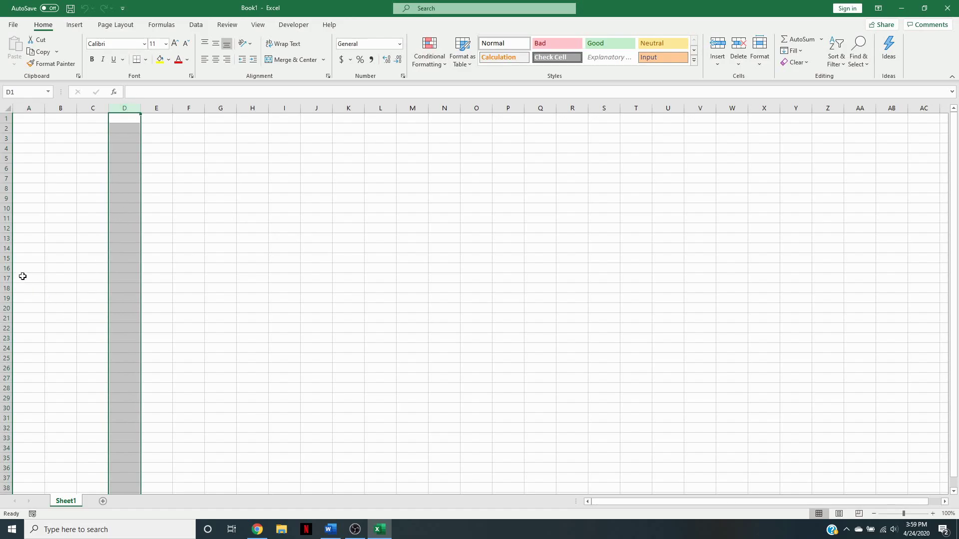
left_click(7, 258)
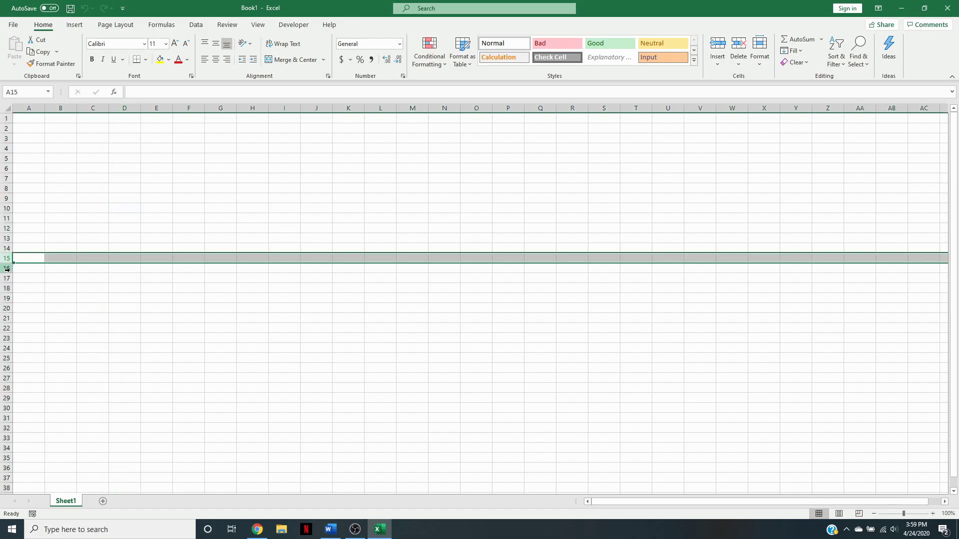
left_click(152, 109)
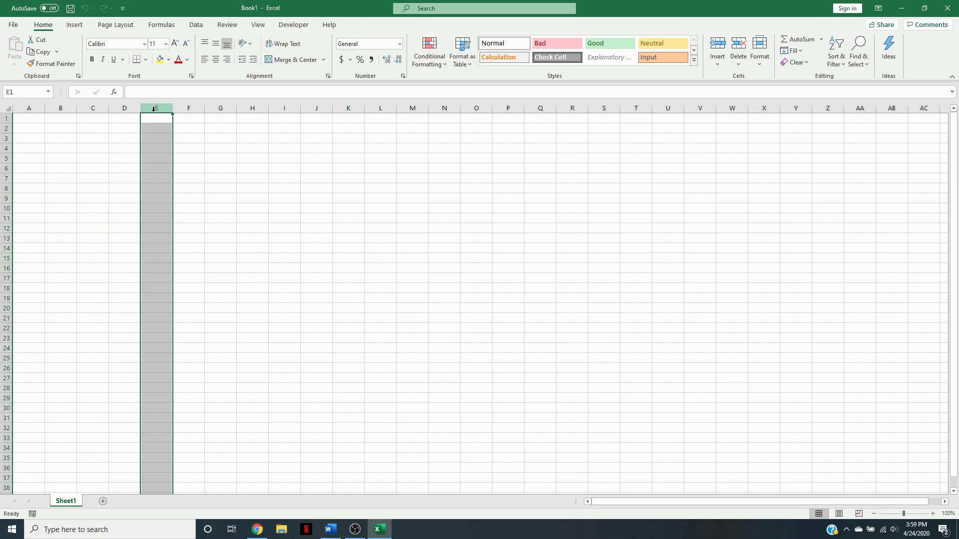
left_click(153, 256)
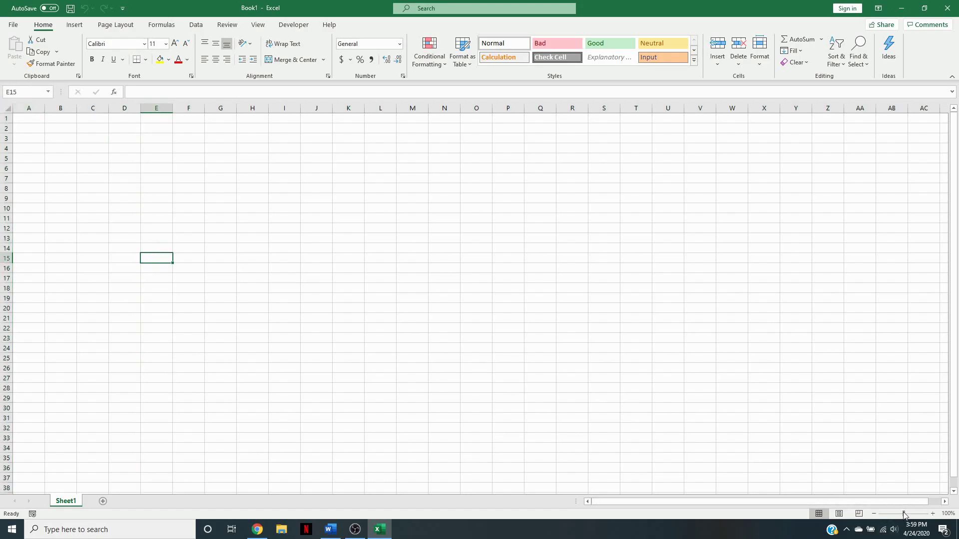
Try several zoom levels on the worksheet and set the zoom to 150%.
left_click(932, 514)
left_click(932, 514)
left_click(933, 514)
left_click(932, 514)
left_click(932, 514)
left_click(933, 514)
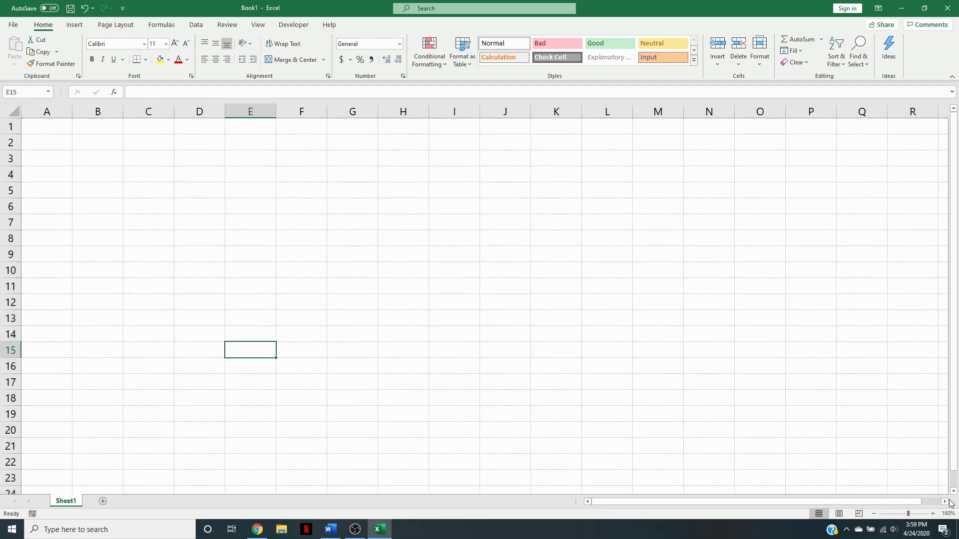
left_click(874, 514)
left_click(875, 514)
left_click(874, 514)
left_click(874, 514)
left_click(874, 514)
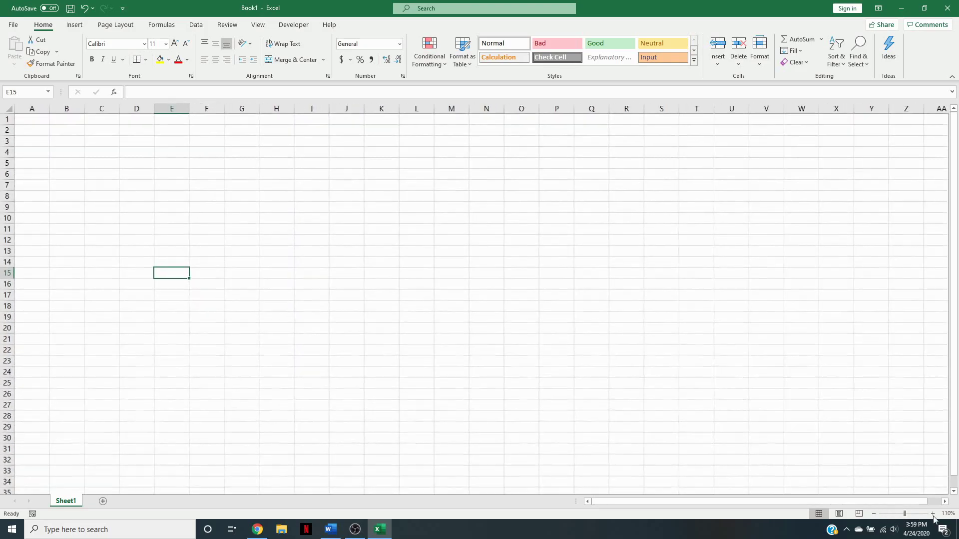
left_click(932, 514)
left_click(932, 514)
left_click(933, 514)
left_click(933, 514)
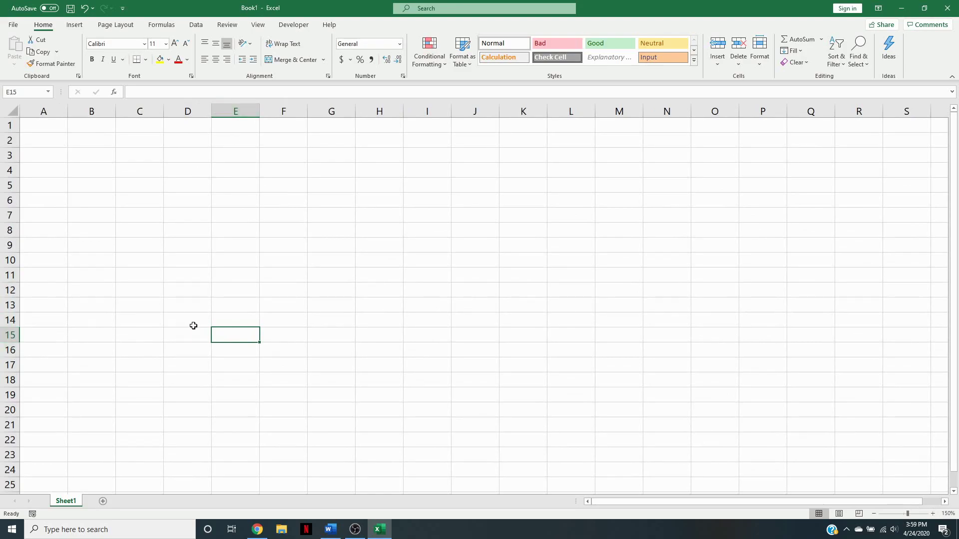
Enter the text Reflect in cell E15.
double_click(240, 339)
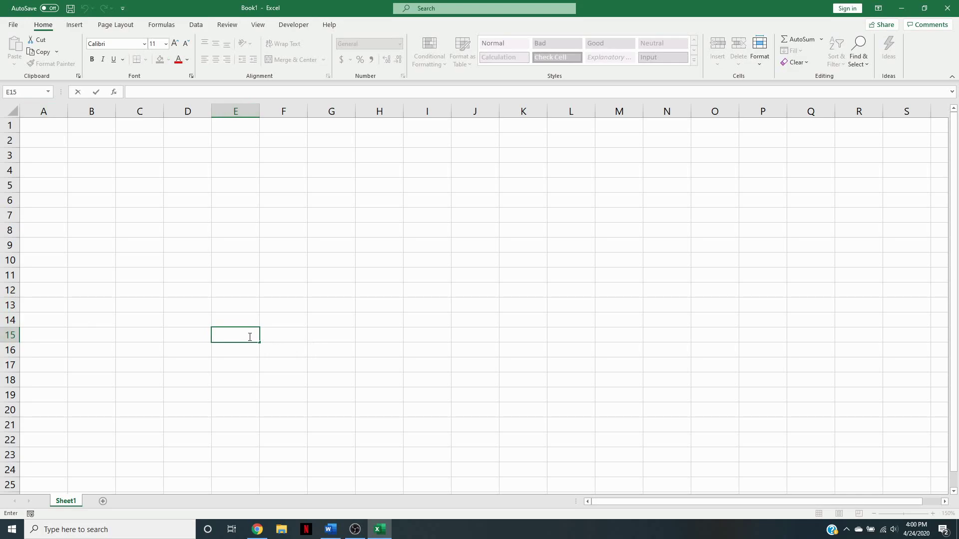
type("Reflect")
key("Return")
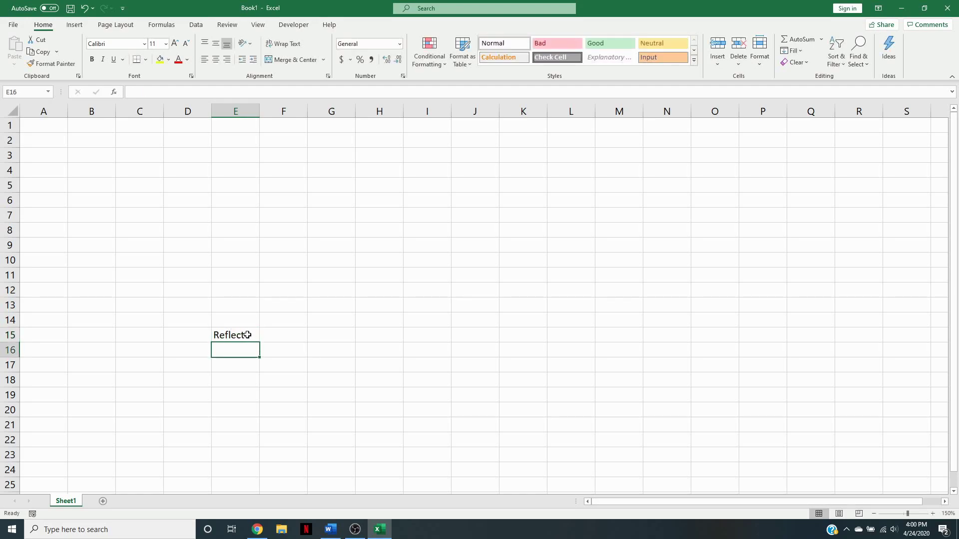
Clear the text from cell E15 and select the empty cell G17.
left_click(247, 335)
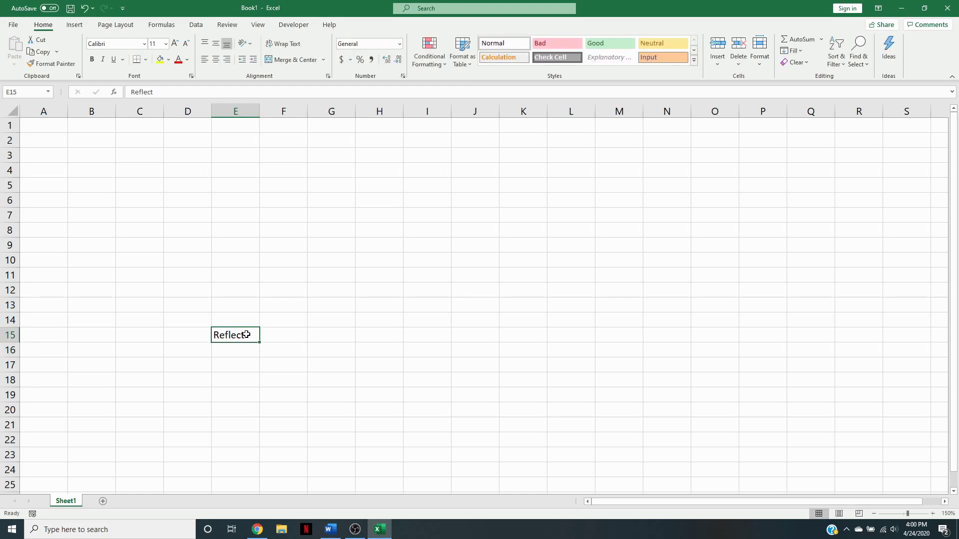
key("BackSpace")
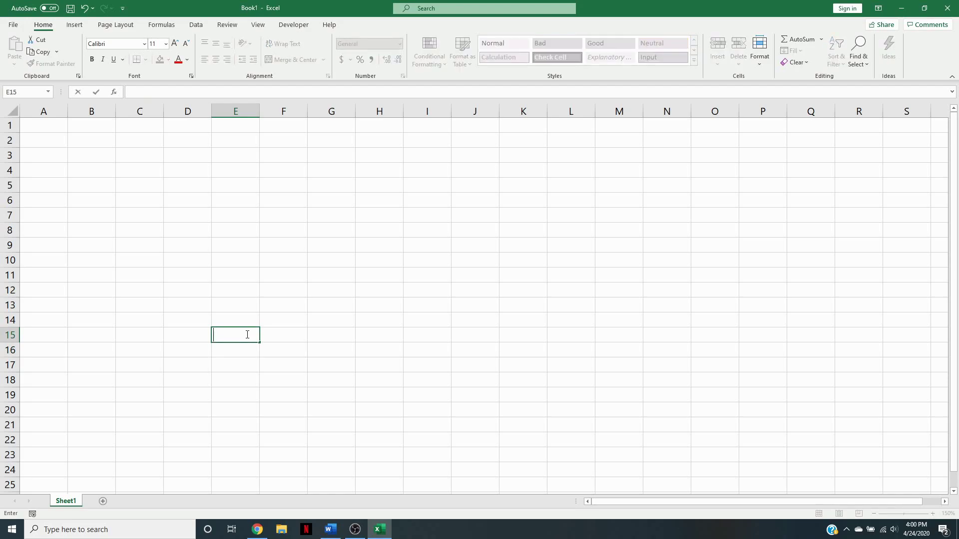
left_click(392, 482)
left_click_drag(247, 346, 246, 339)
left_click(246, 340)
left_click(318, 370)
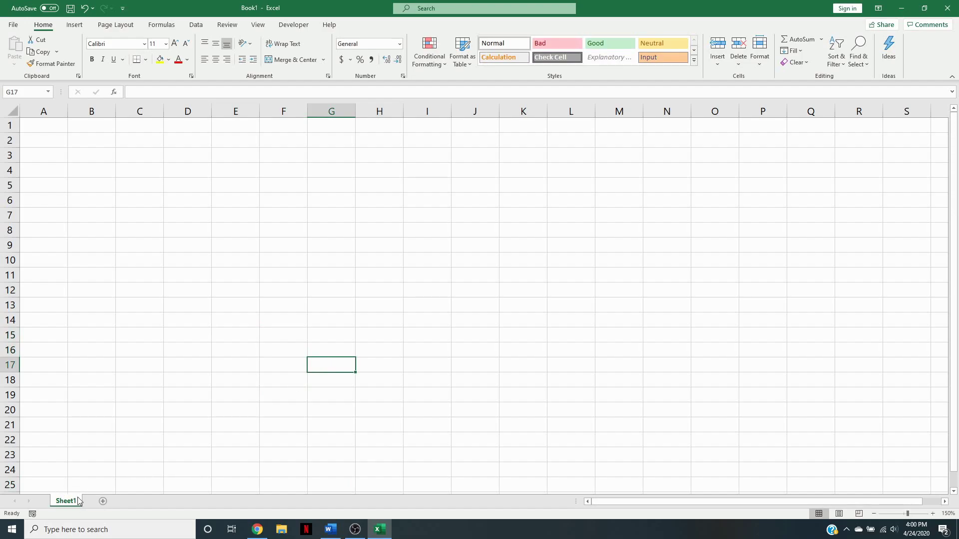
Add a second worksheet to the workbook and delete it again.
left_click(103, 501)
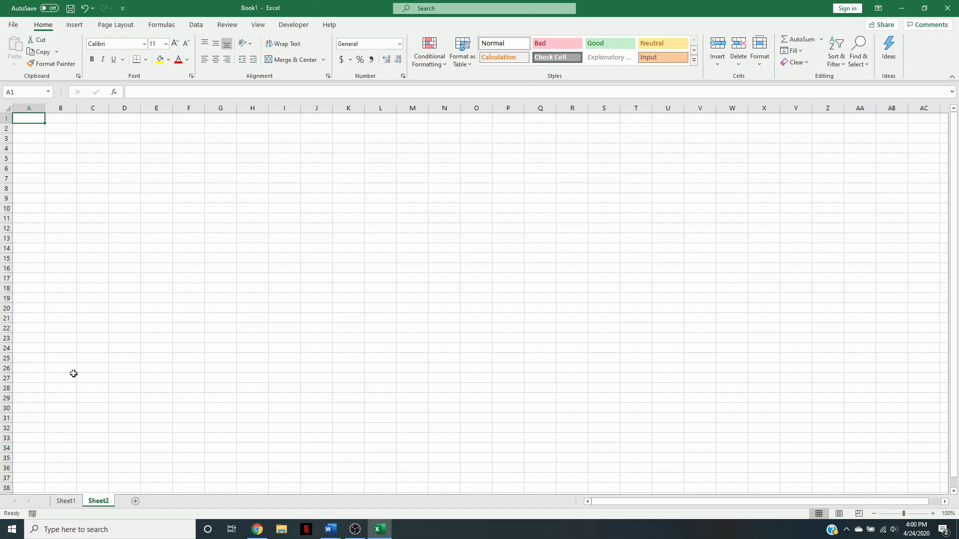
left_click(74, 502)
right_click(95, 502)
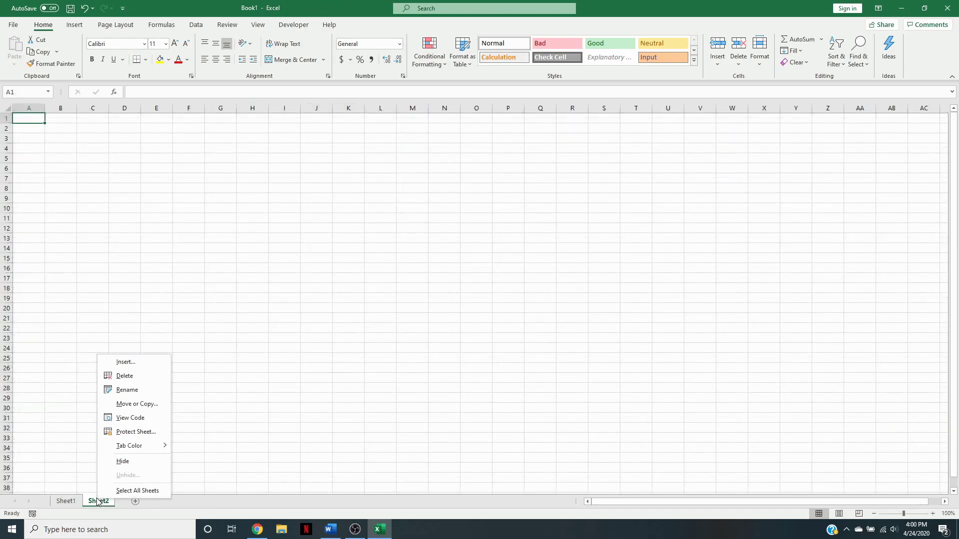
left_click(149, 375)
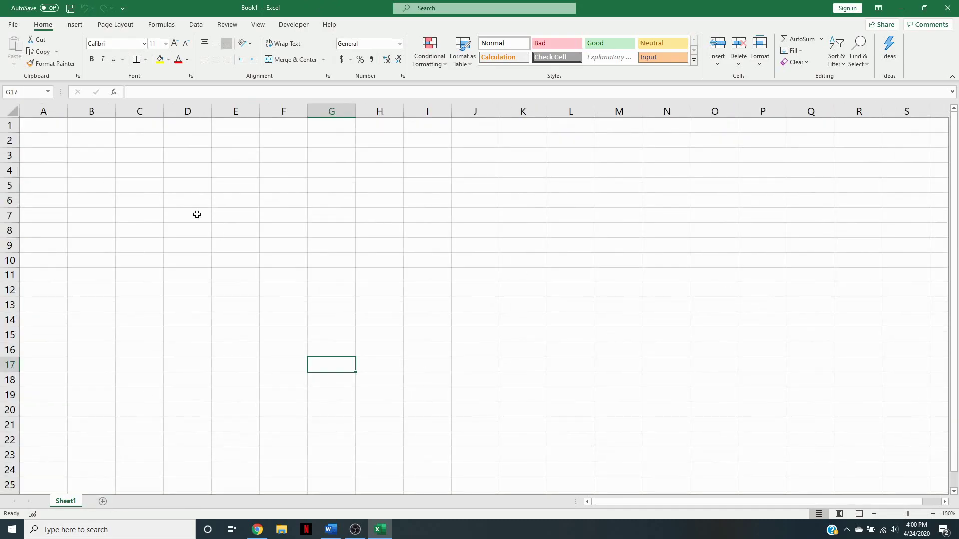
Enter the title 2020 Budget in cell A1.
left_click(65, 127)
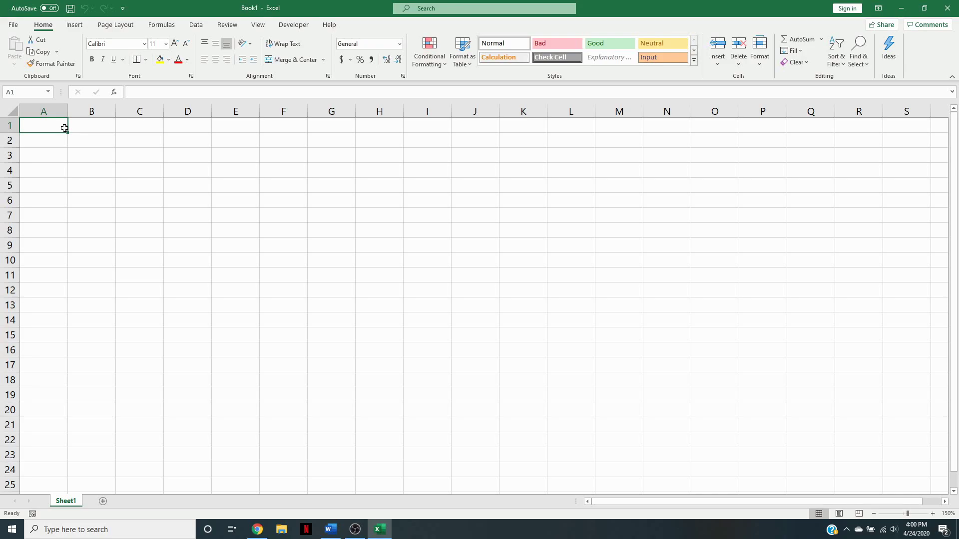
type("20")
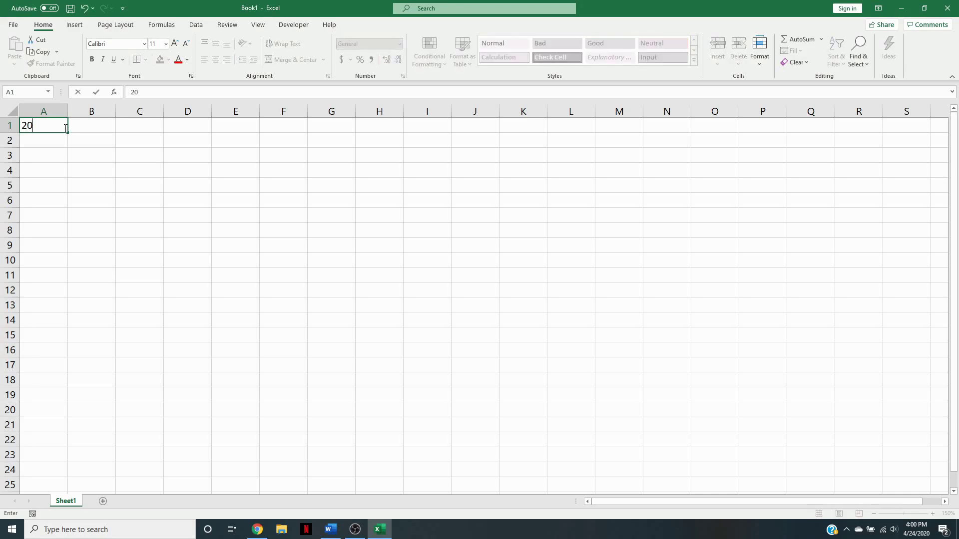
type("20 Budget")
key("Return")
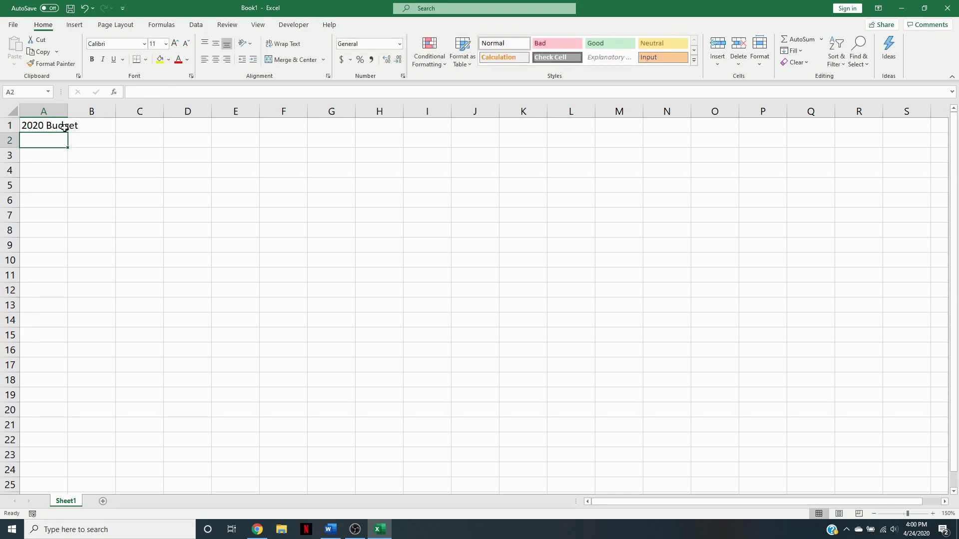
left_click(39, 126)
left_click(107, 162)
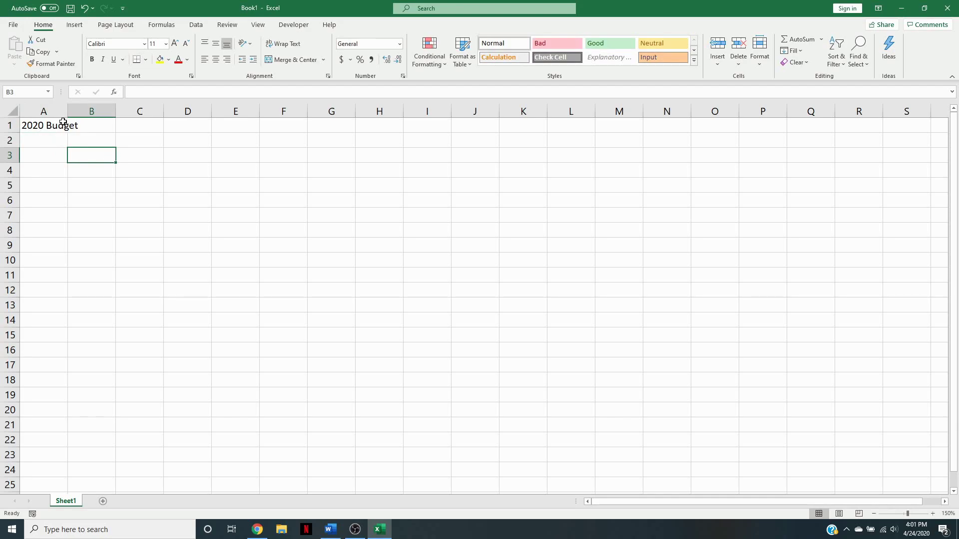
Enter the text Expense in cell B1, next to the 2020 Budget title.
left_click(101, 125)
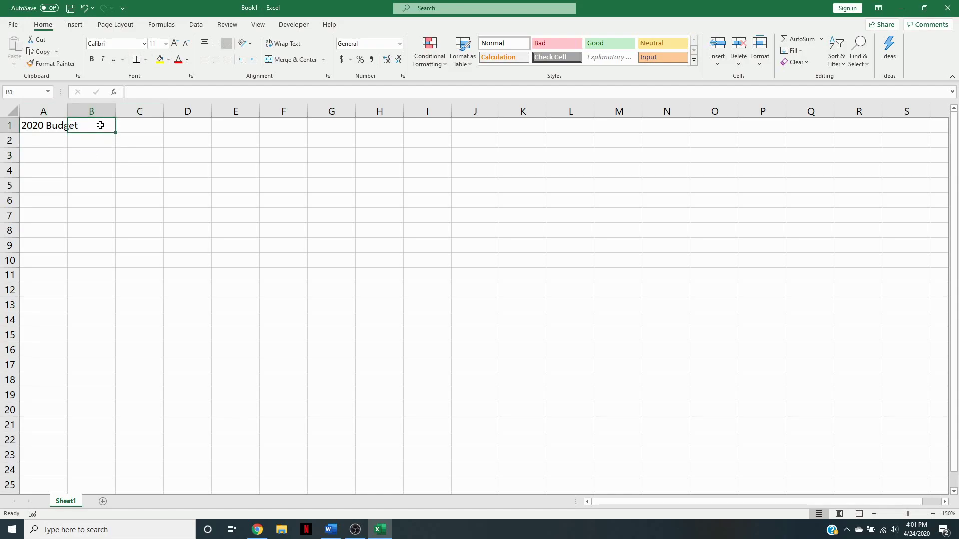
type("Ex")
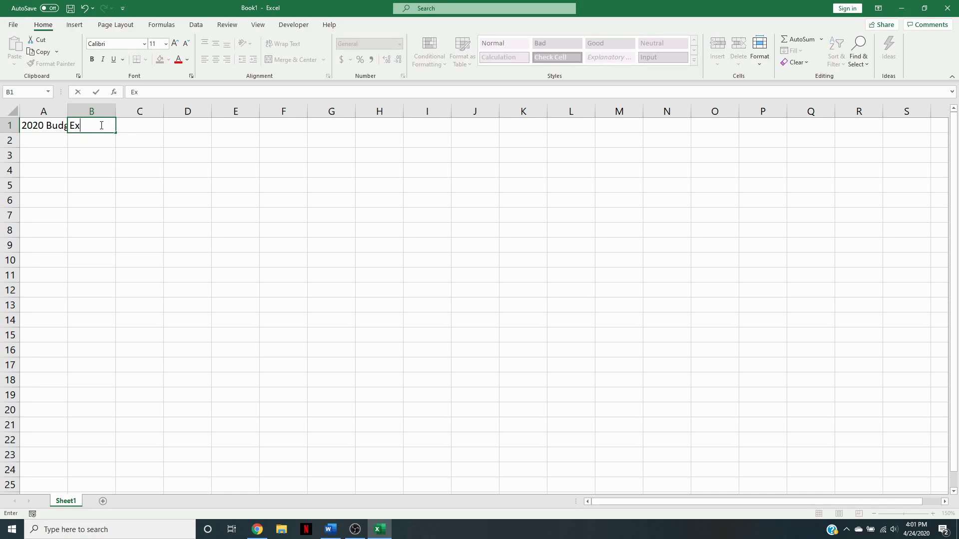
type("pense")
key("Return")
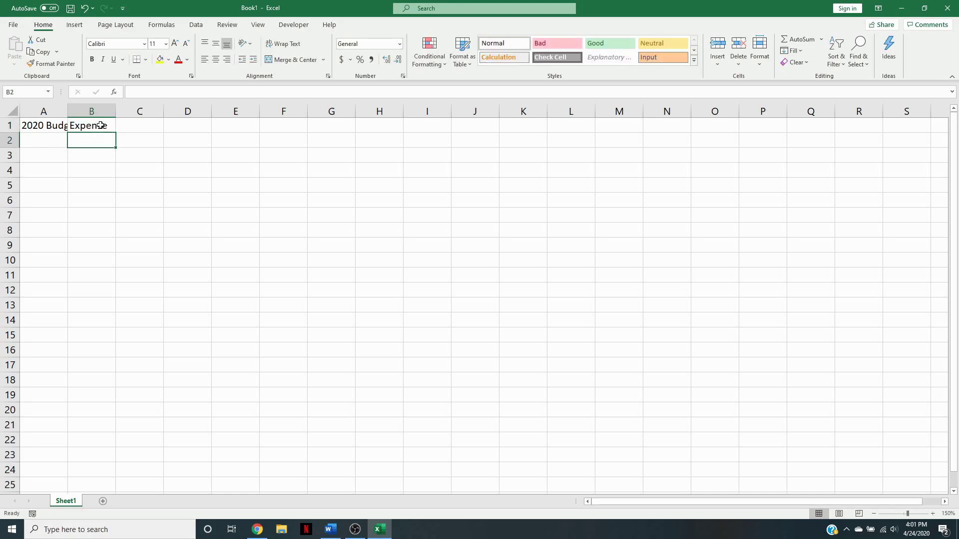
Clear the text Expense from cell B1.
left_click(86, 125)
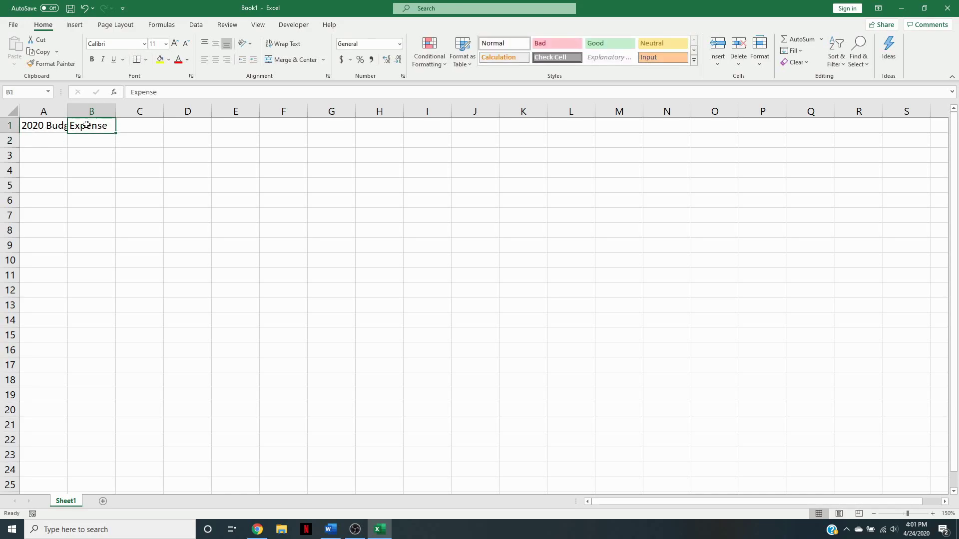
key("BackSpace")
left_click(138, 170)
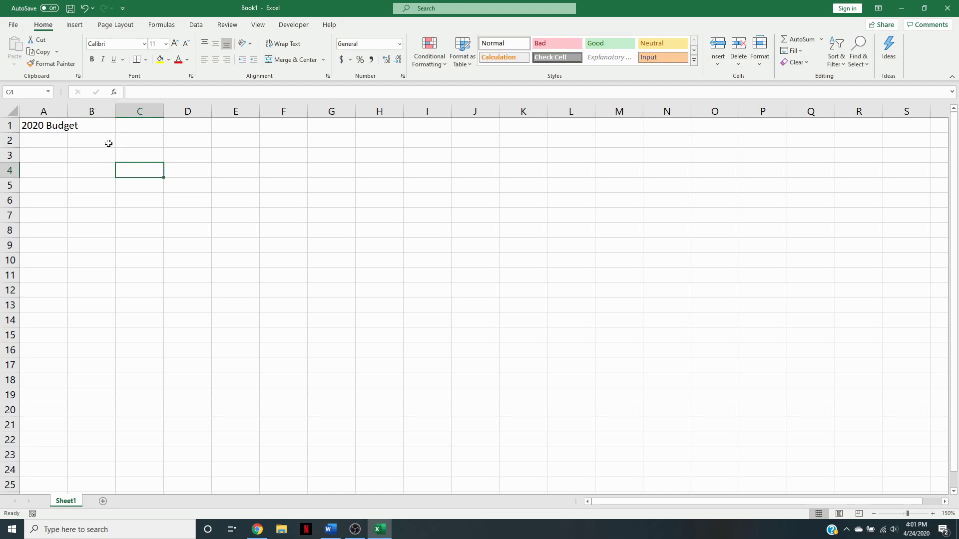
Merge and center the 2020 Budget title across cells A1 and B1.
left_click_drag(49, 126, 88, 125)
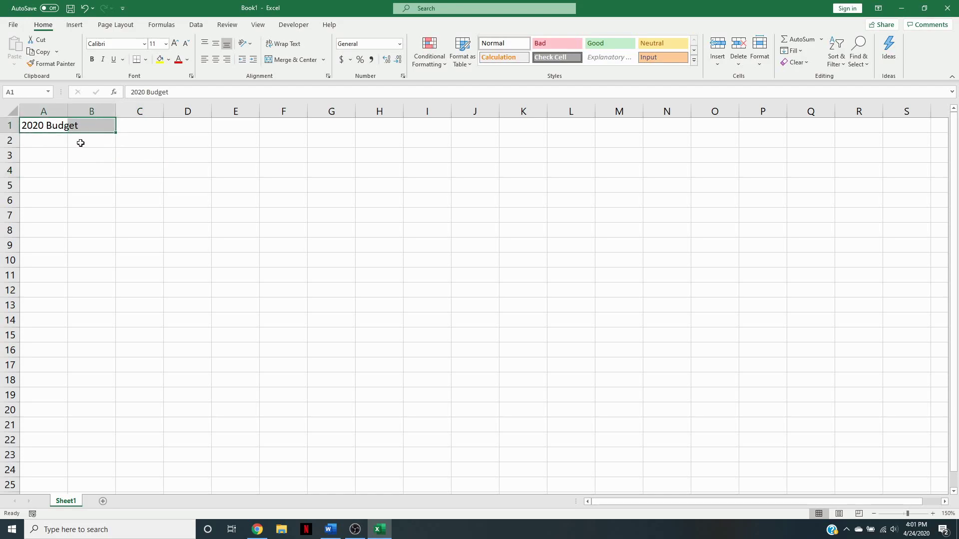
left_click(289, 56)
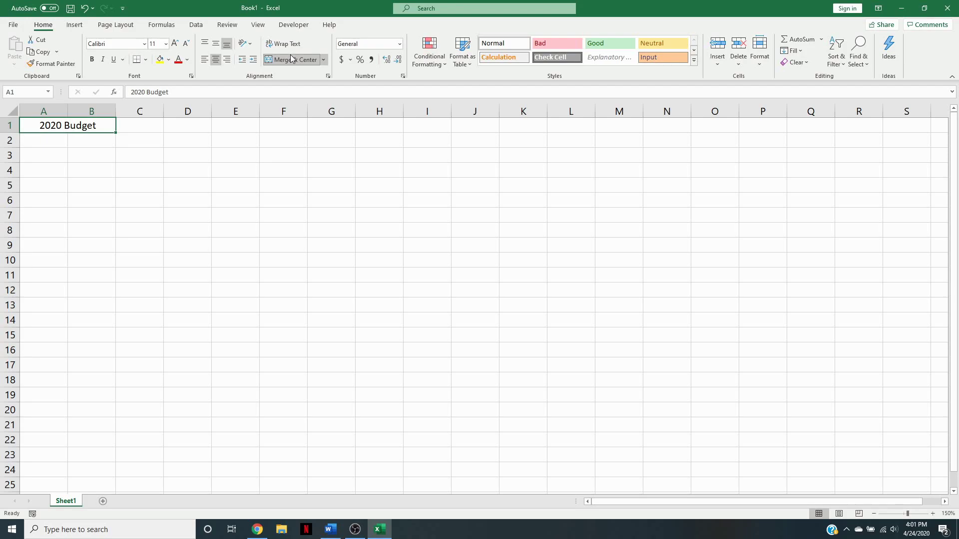
Unmerge the 2020 Budget title cells A1 and B1.
left_click(290, 56)
left_click_drag(79, 180, 78, 173)
left_click(69, 129)
Try text wrapping on the 2020 Budget title in cell A1 and turn it back off.
left_click(59, 124)
left_click(283, 43)
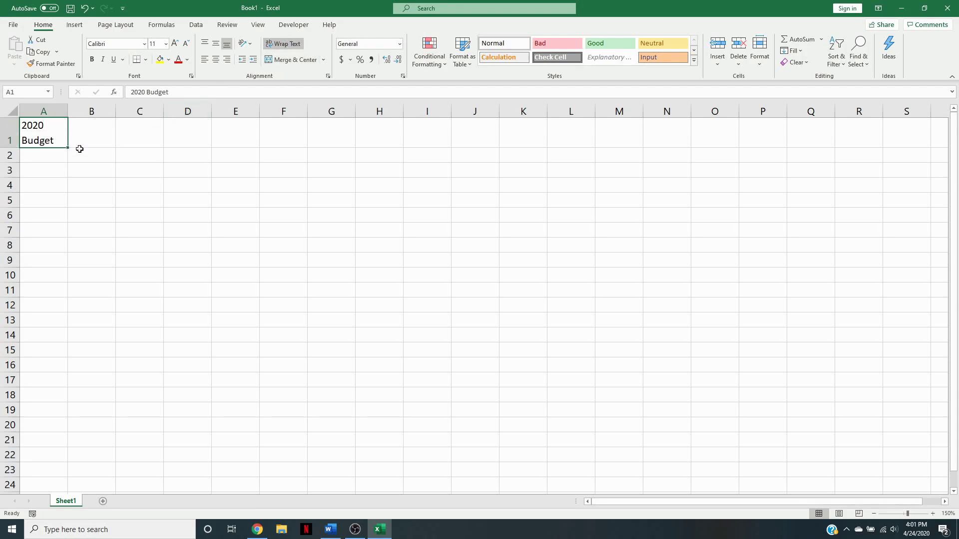
left_click(283, 43)
Merge and center the 2020 Budget title across cells A1 to F1.
left_click_drag(51, 125, 170, 118)
left_click_drag(235, 120, 267, 125)
left_click(299, 59)
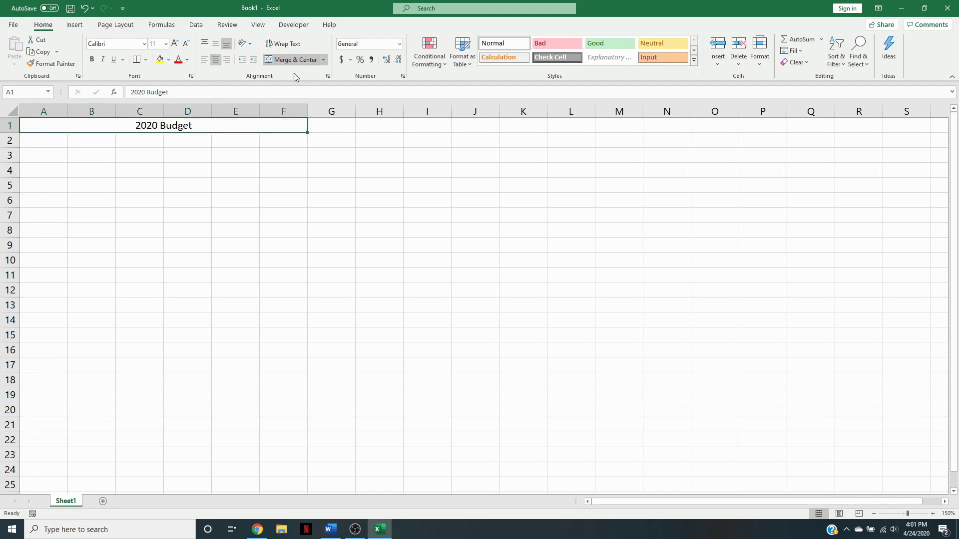
left_click(292, 169)
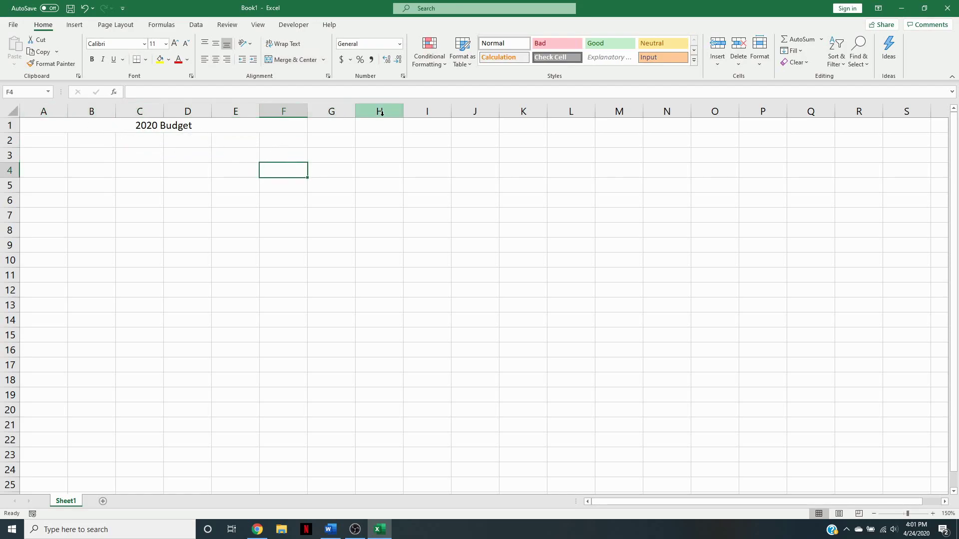
Apply the Heading 1 cell style to the merged 2020 Budget title.
left_click(214, 128)
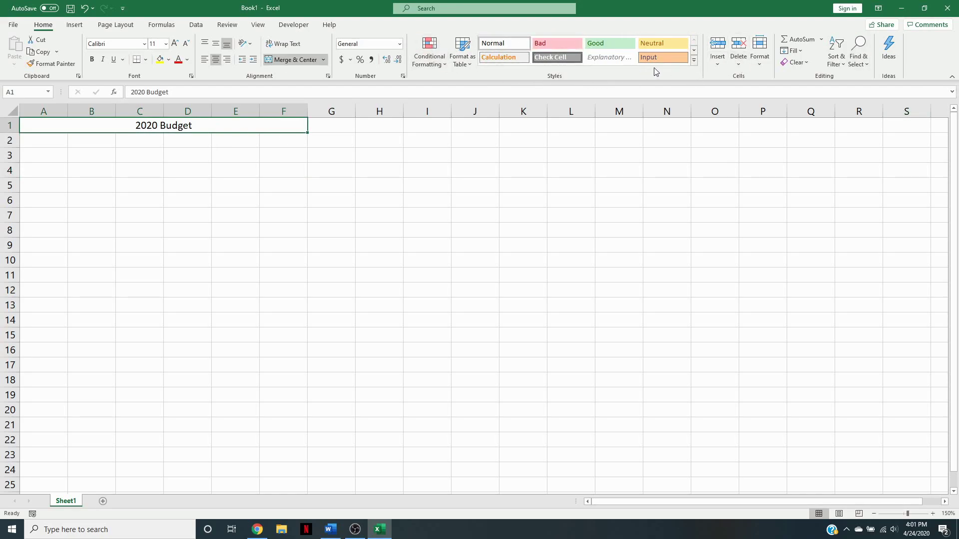
left_click(694, 62)
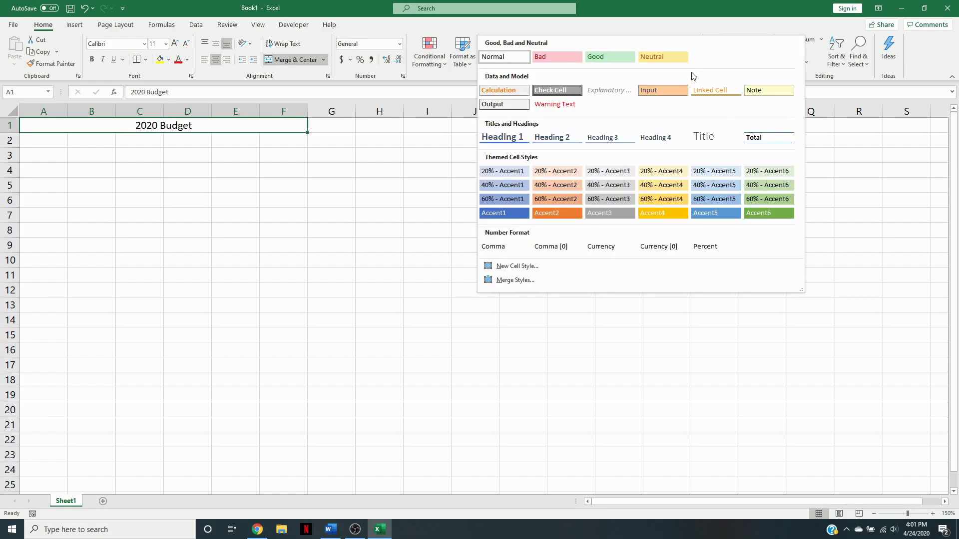
left_click(517, 139)
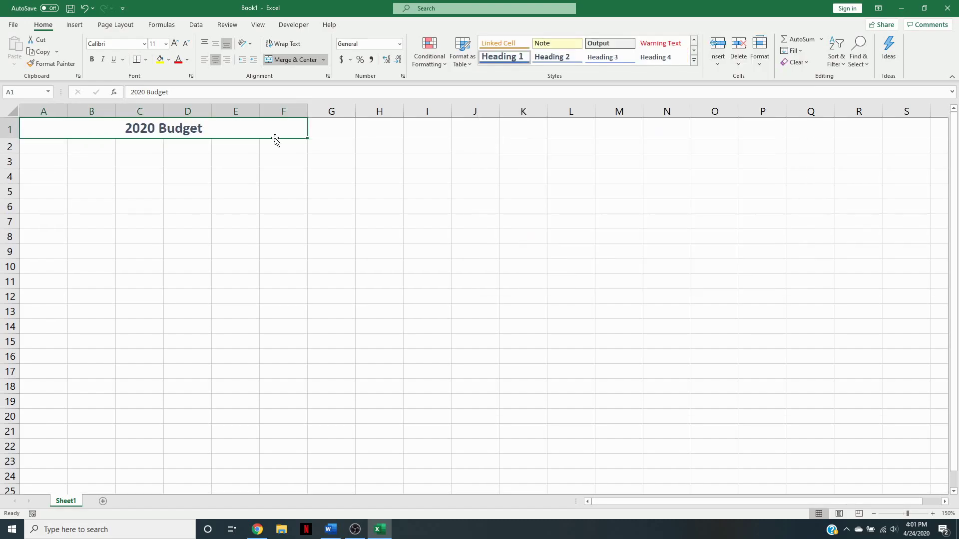
left_click(156, 177)
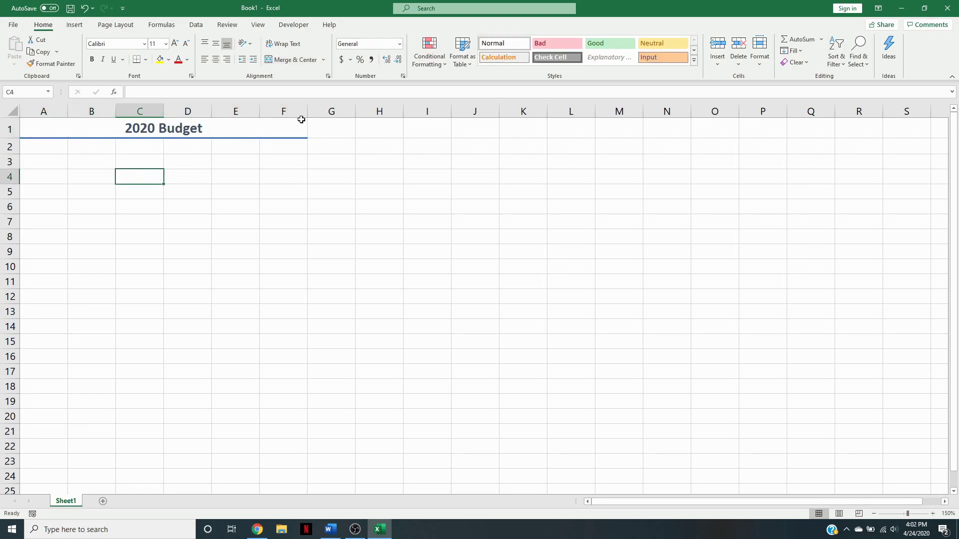
Merge and center cells A2 and B2 below the title.
left_click_drag(51, 151, 90, 151)
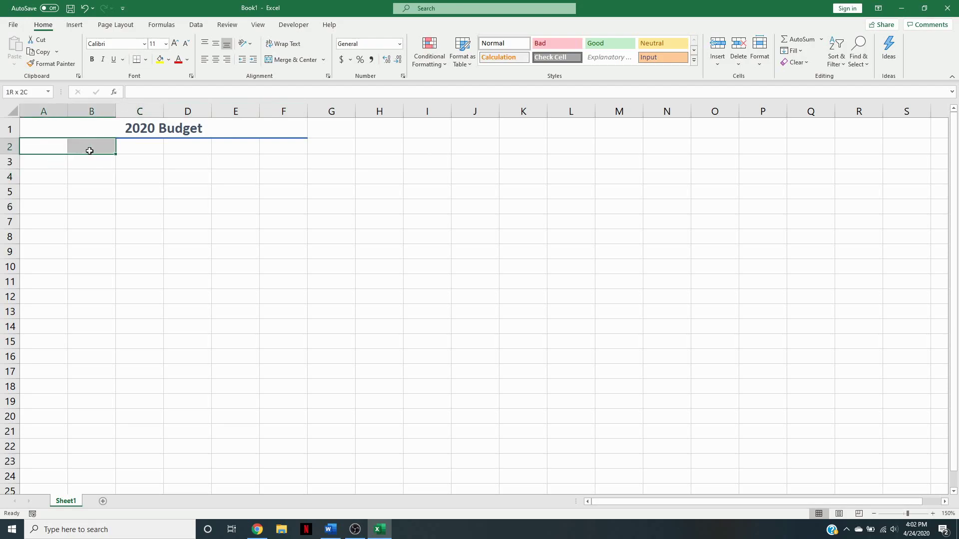
left_click(302, 59)
left_click(75, 259)
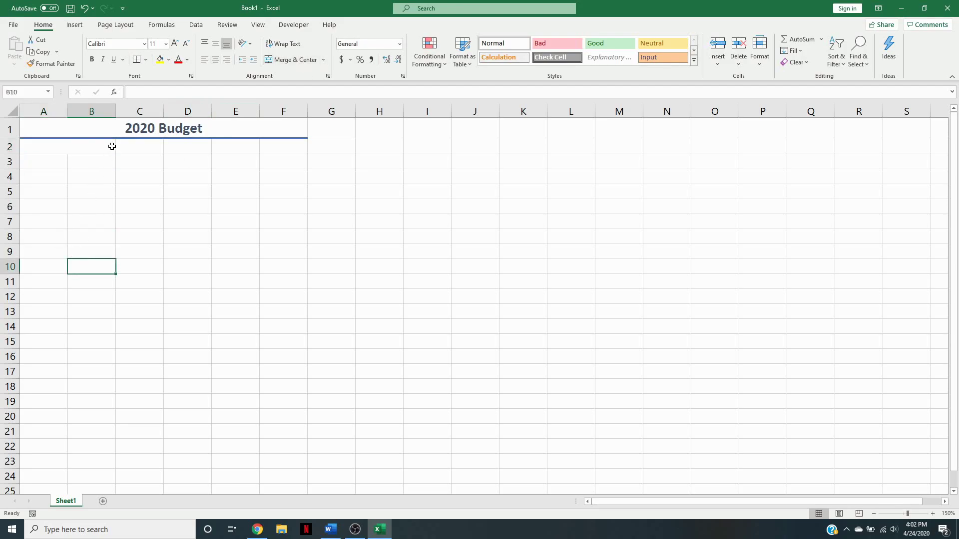
Fill the merged A2:B2 cell down through row 18 so each row in columns A and B is merged.
left_click(89, 144)
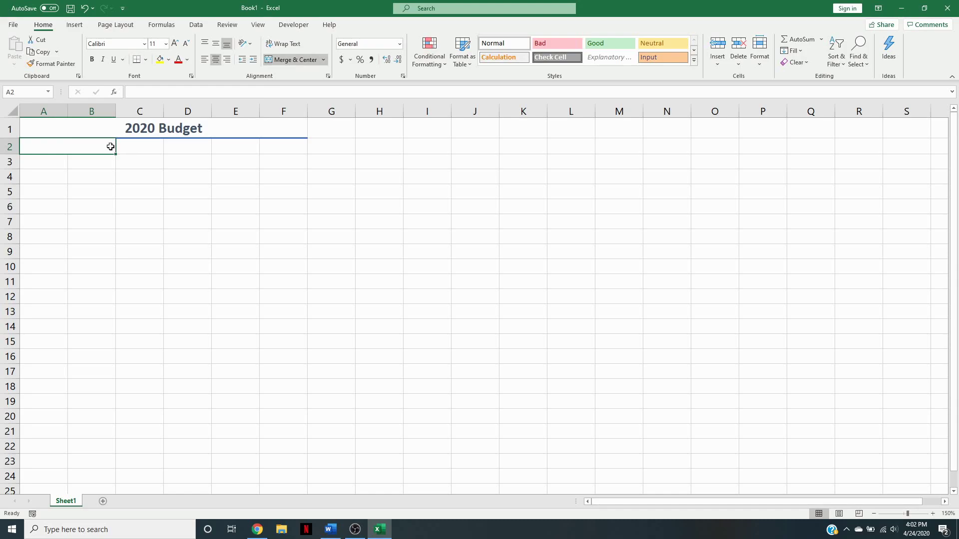
left_click_drag(116, 155, 113, 378)
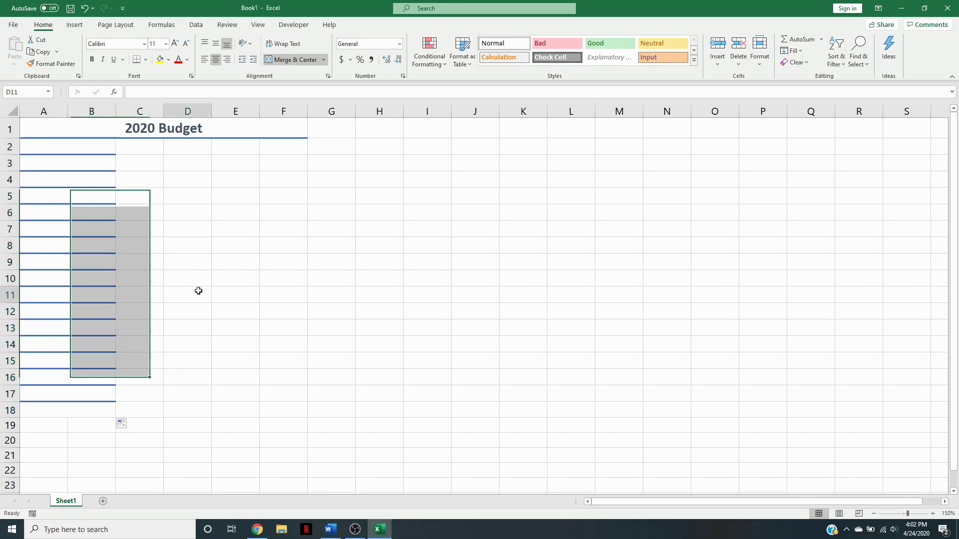
left_click(199, 292)
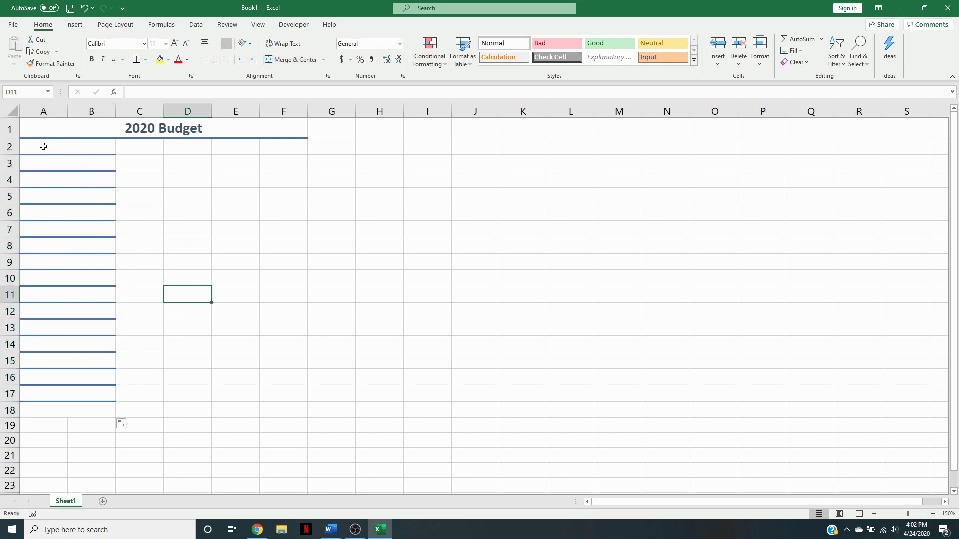
left_click(194, 129)
left_click(220, 279)
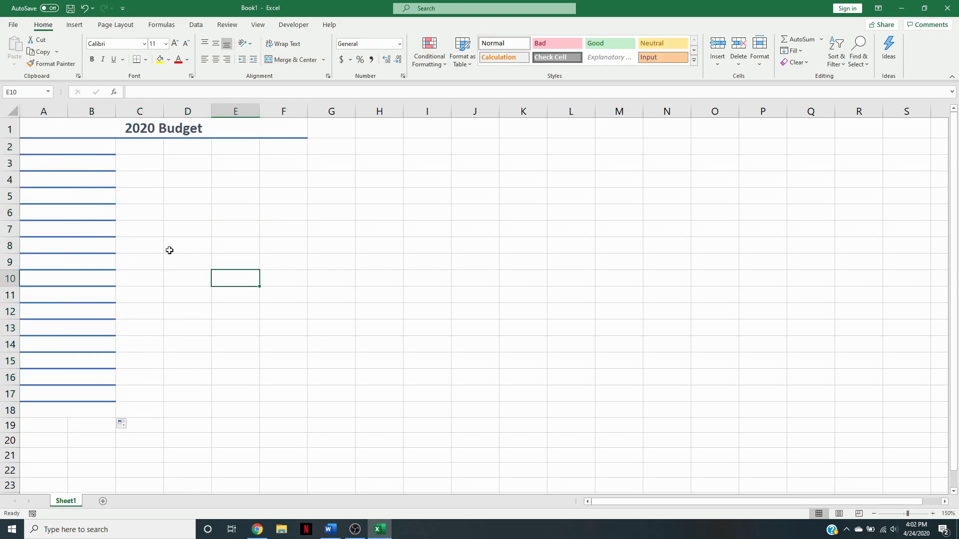
Apply the Heading 3 cell style to the merged cells in rows 2 to 17 of columns A and B.
left_click_drag(62, 149, 86, 390)
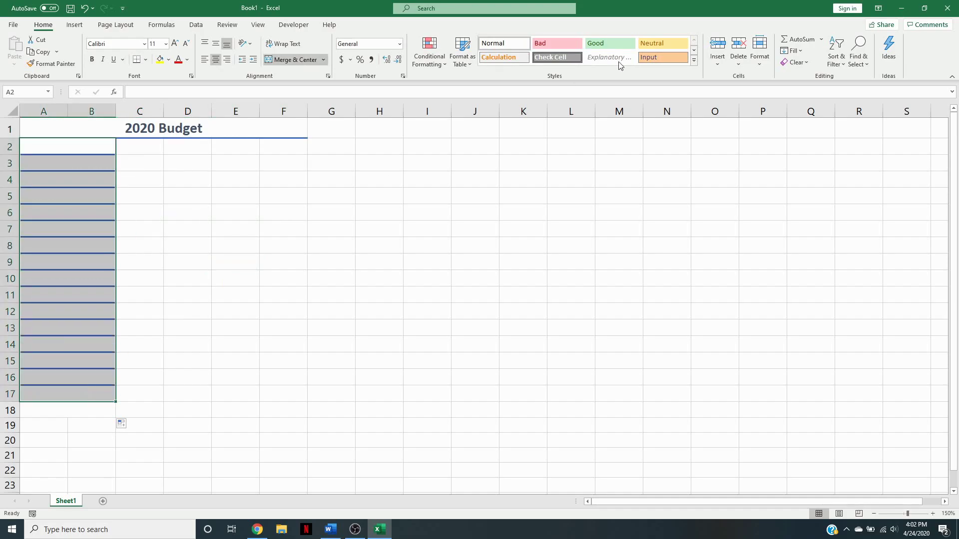
left_click(694, 60)
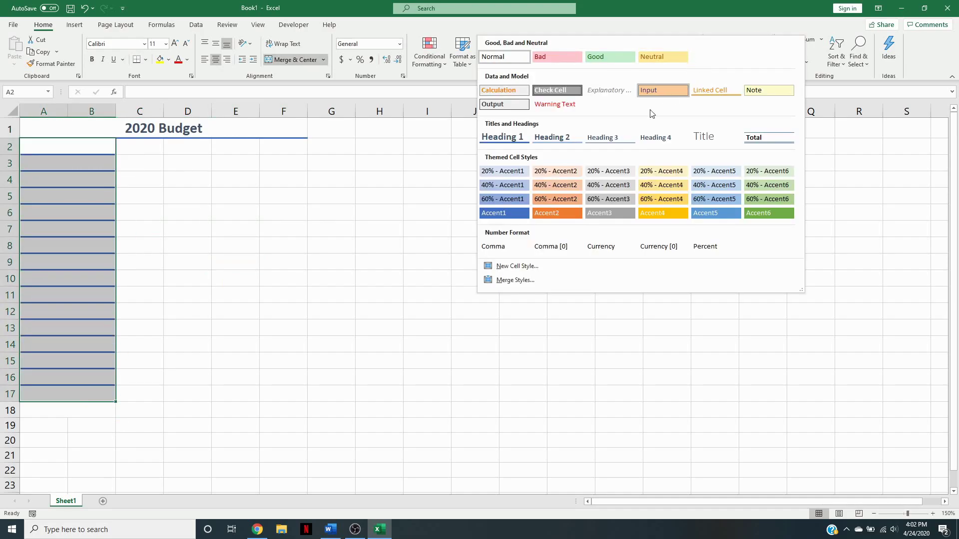
left_click(614, 140)
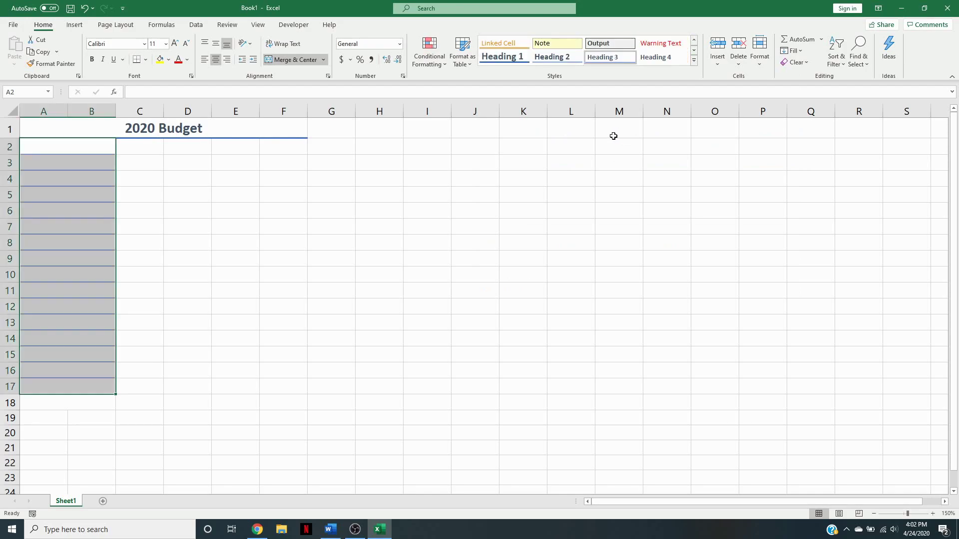
left_click(379, 239)
left_click(50, 149)
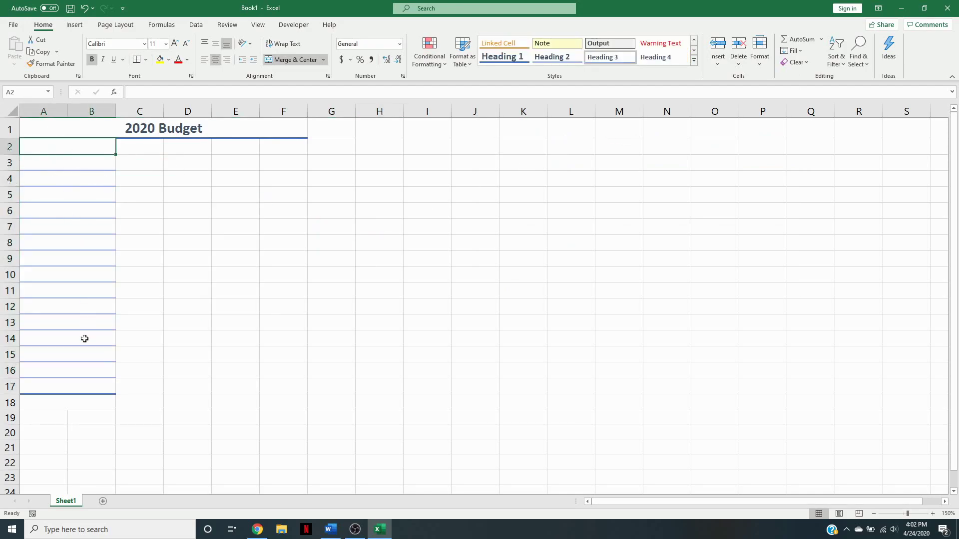
Apply the Heading 3 cell style to the merged cell A18:B18 as well.
left_click(85, 398)
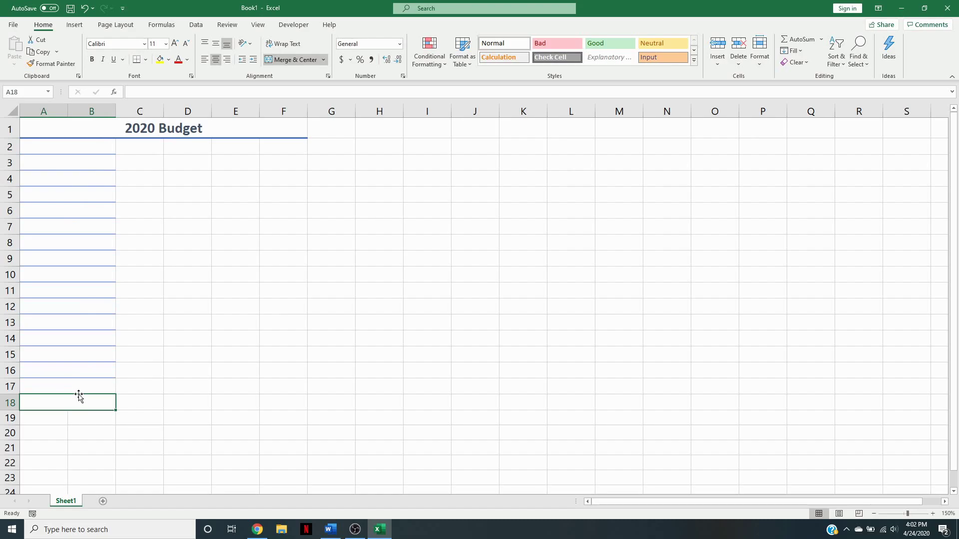
left_click(694, 60)
left_click(606, 195)
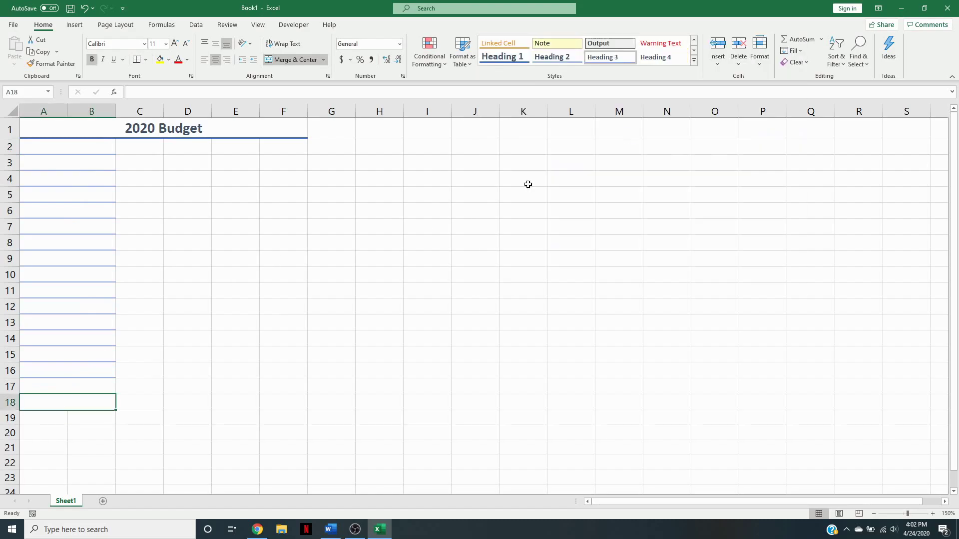
left_click(283, 274)
Enter the text Office in the merged cell A2:B2.
left_click(84, 148)
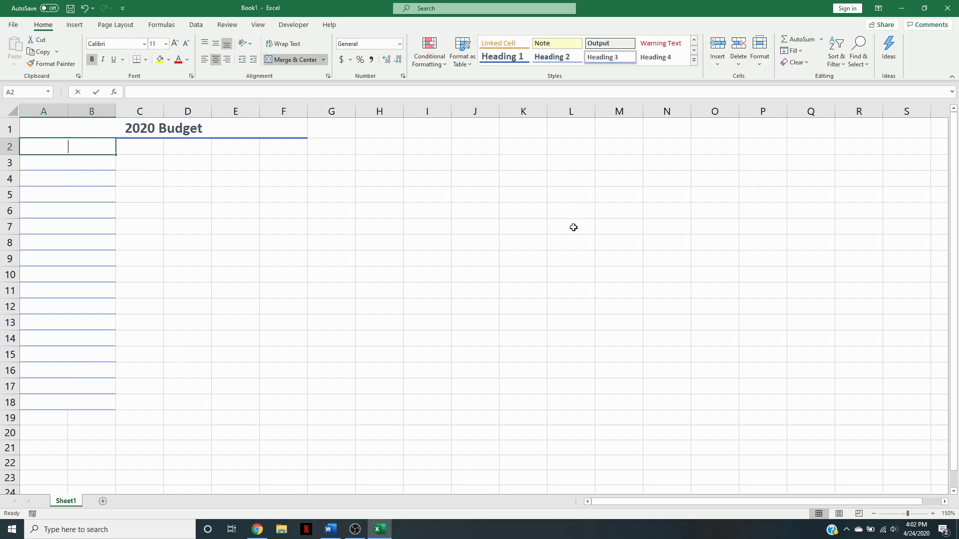
type("Office")
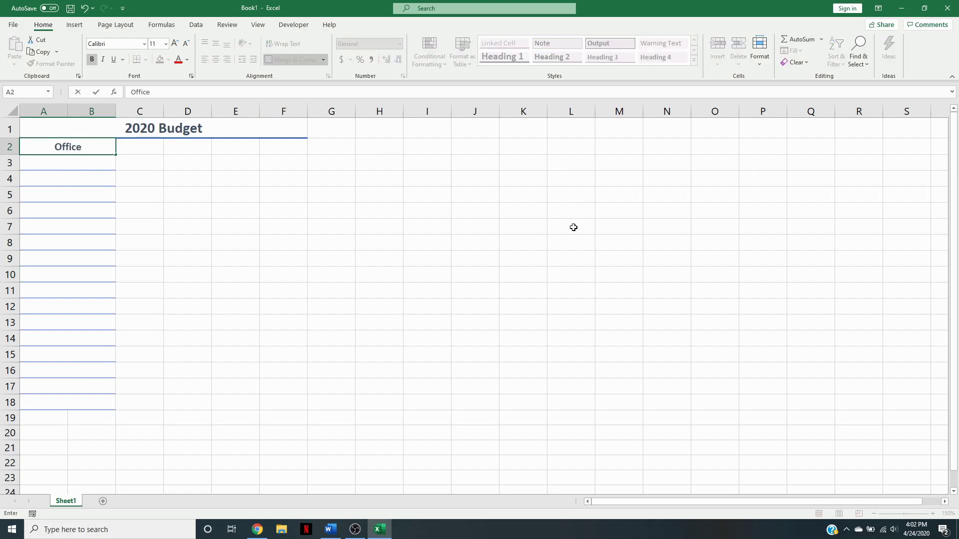
left_click_drag(573, 227, 563, 235)
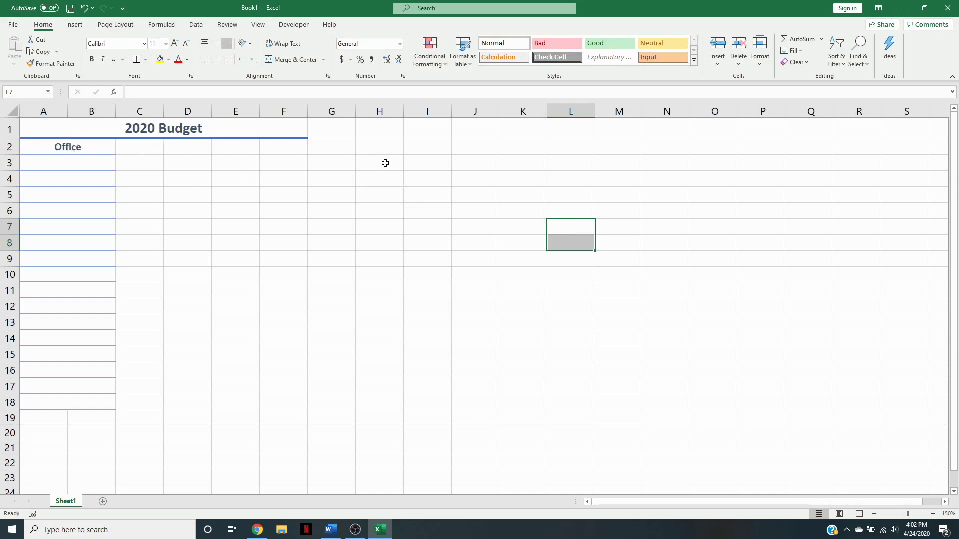
left_click(156, 153)
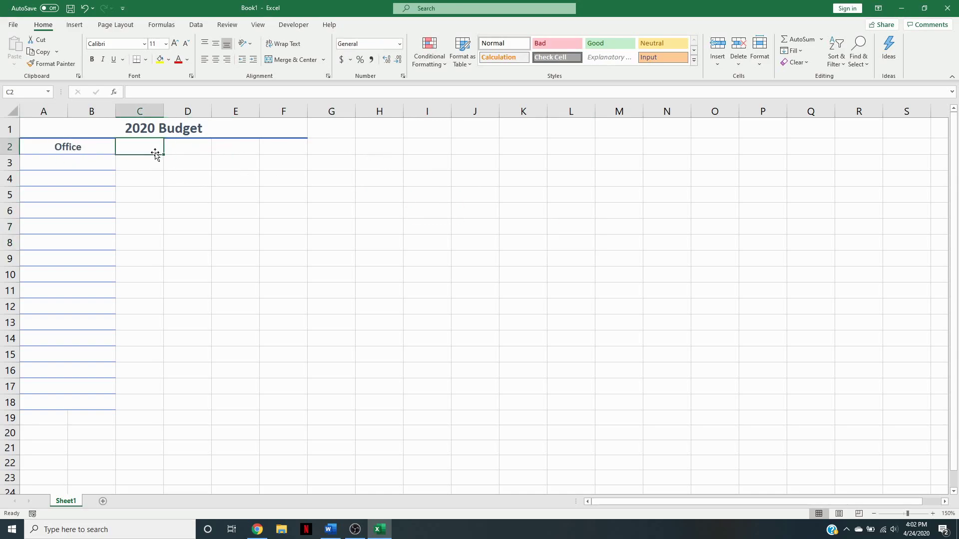
left_click(80, 148)
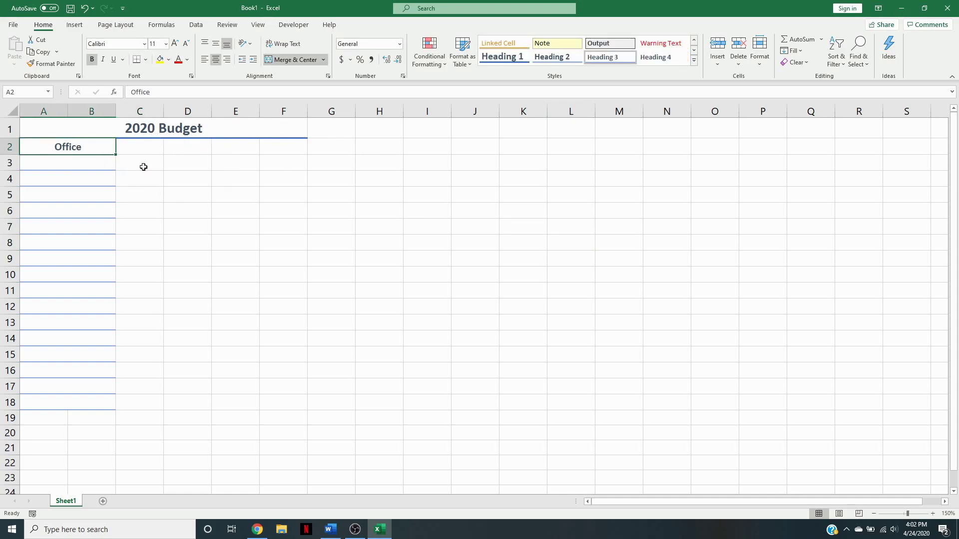
left_click(149, 144)
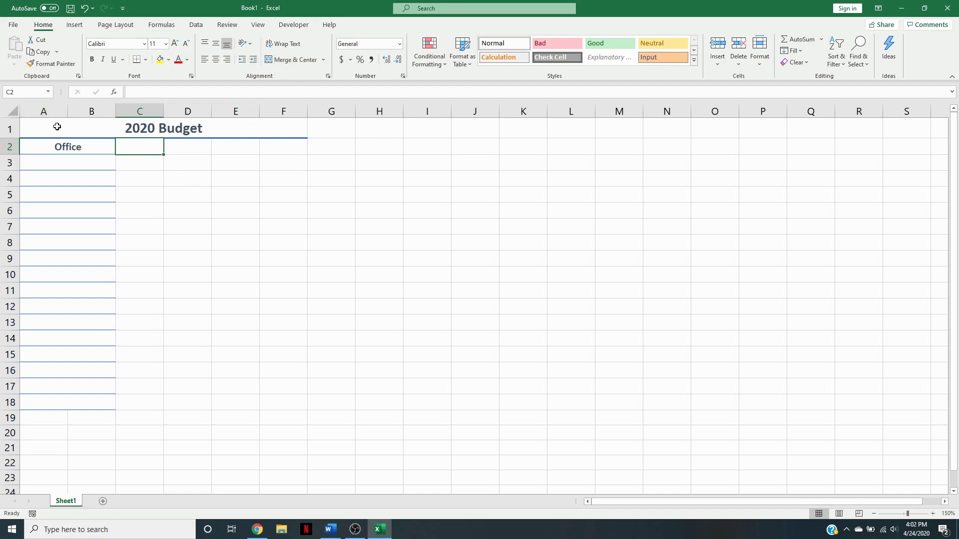
Insert a new row above the Office row, directly below the 2020 Budget title.
left_click(9, 147)
right_click(9, 147)
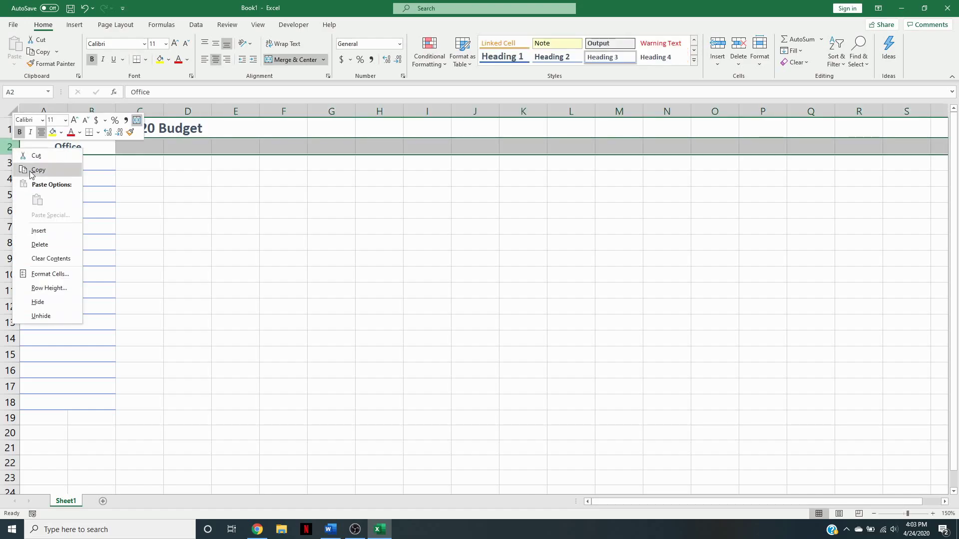
left_click(39, 231)
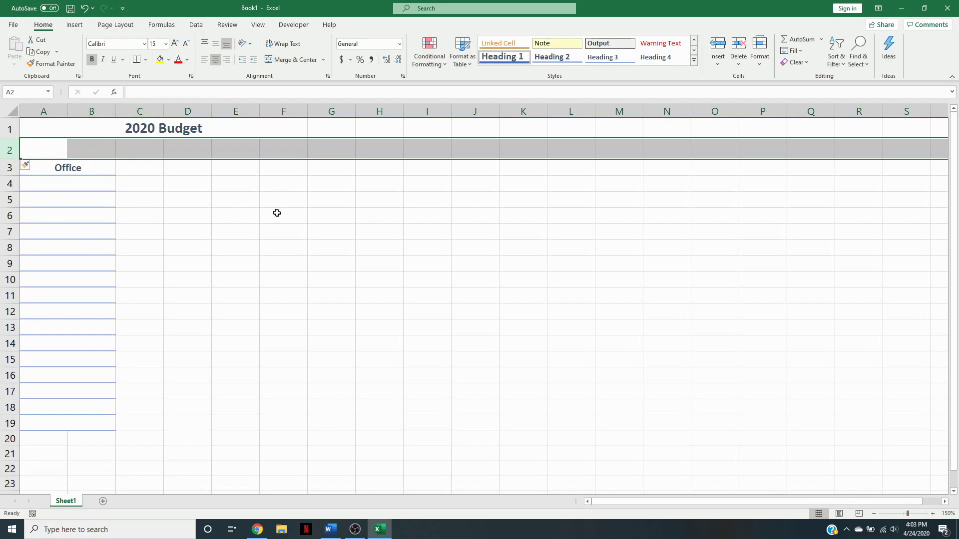
left_click(171, 251)
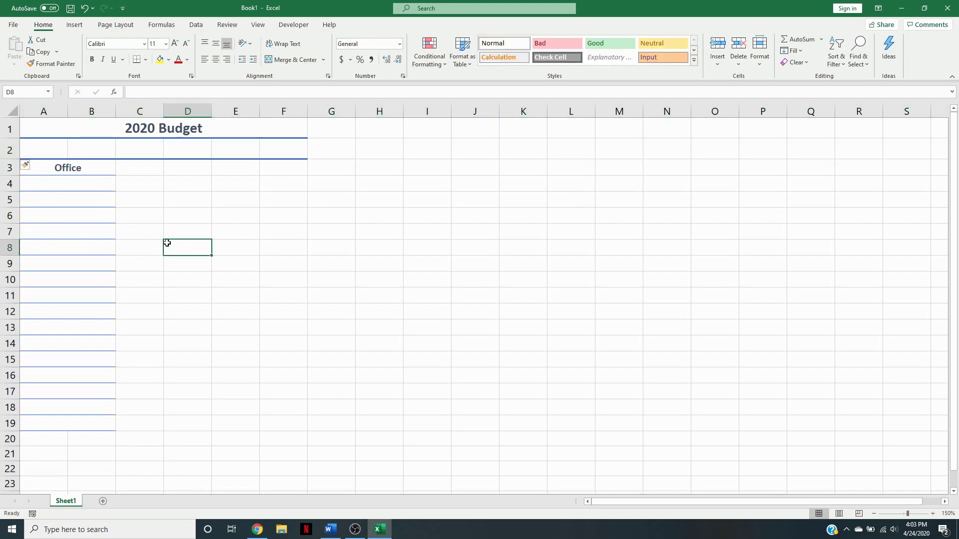
Copy the formatting of the merged cell A4:B4 onto A2:B2 in the new row with Format Painter.
left_click(51, 182)
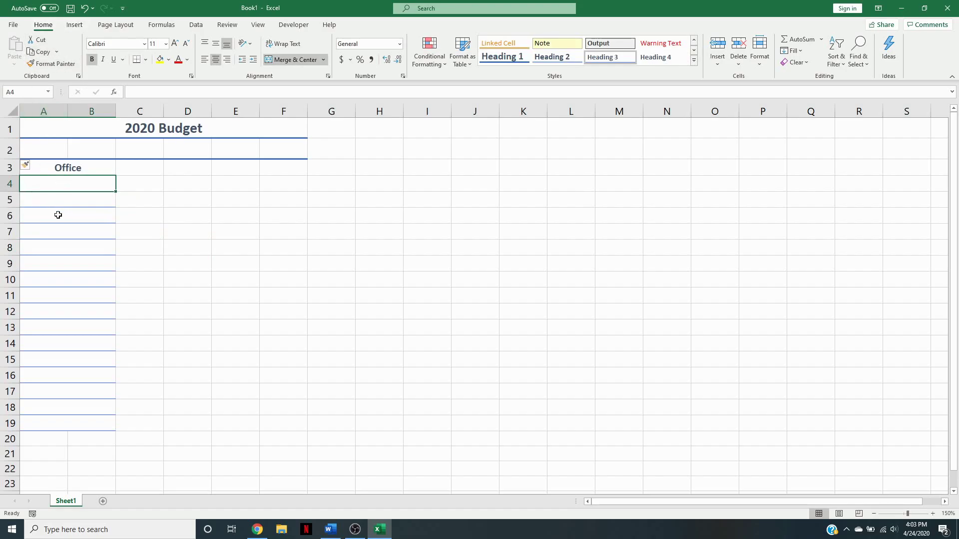
left_click(51, 64)
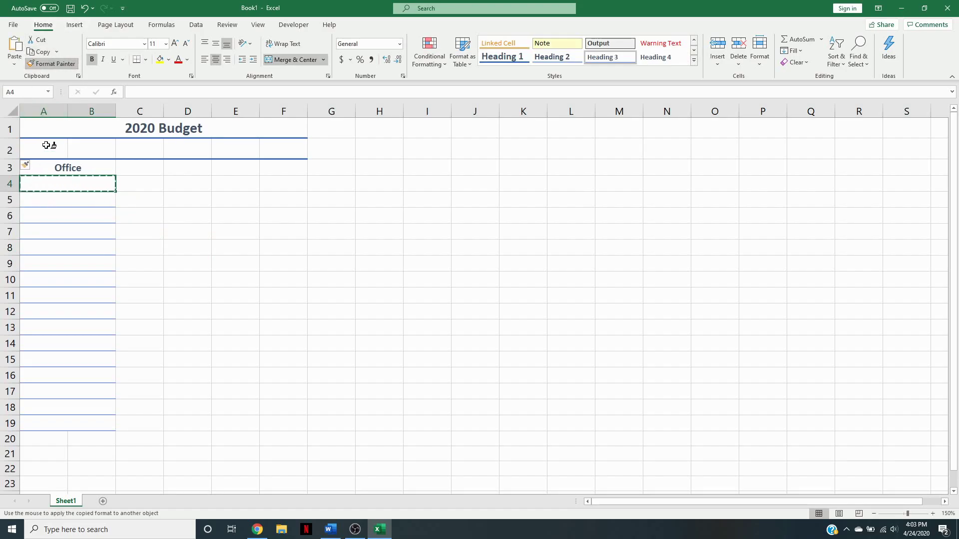
left_click(46, 145)
left_click(146, 196)
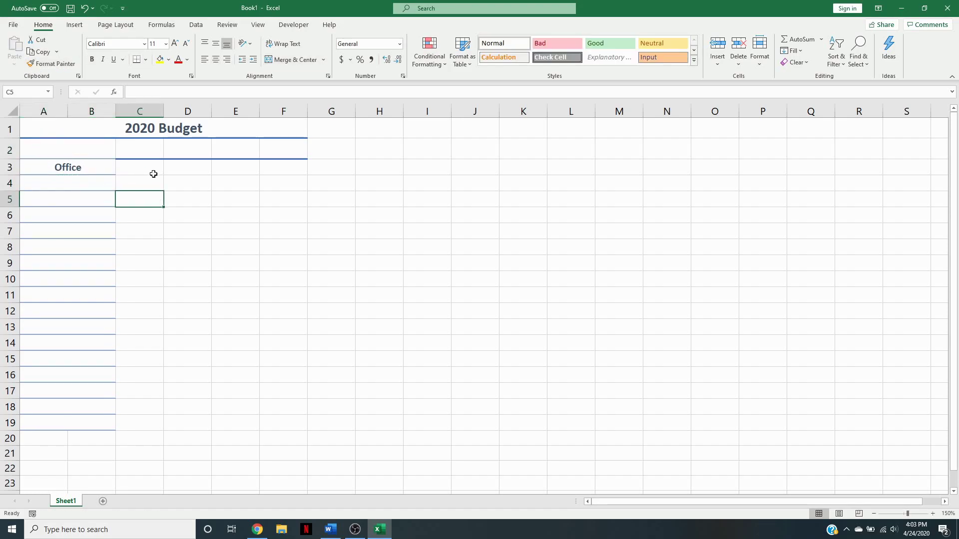
Copy the plain formatting of cells C3:F4 onto the cells starting at C2 in the new row with Format Painter.
left_click_drag(135, 148, 277, 152)
left_click(217, 198)
left_click_drag(140, 167, 285, 182)
left_click(30, 68)
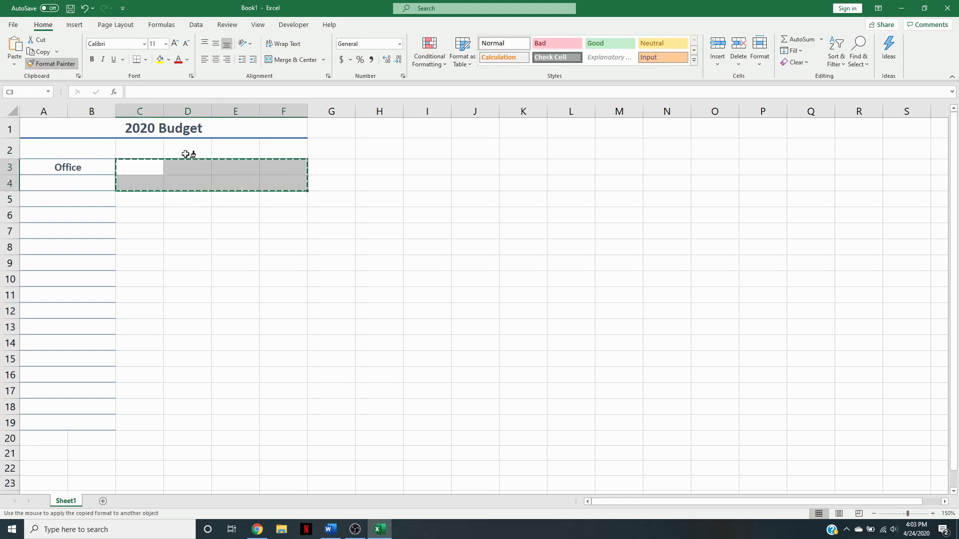
left_click_drag(135, 148, 295, 171)
left_click(399, 217)
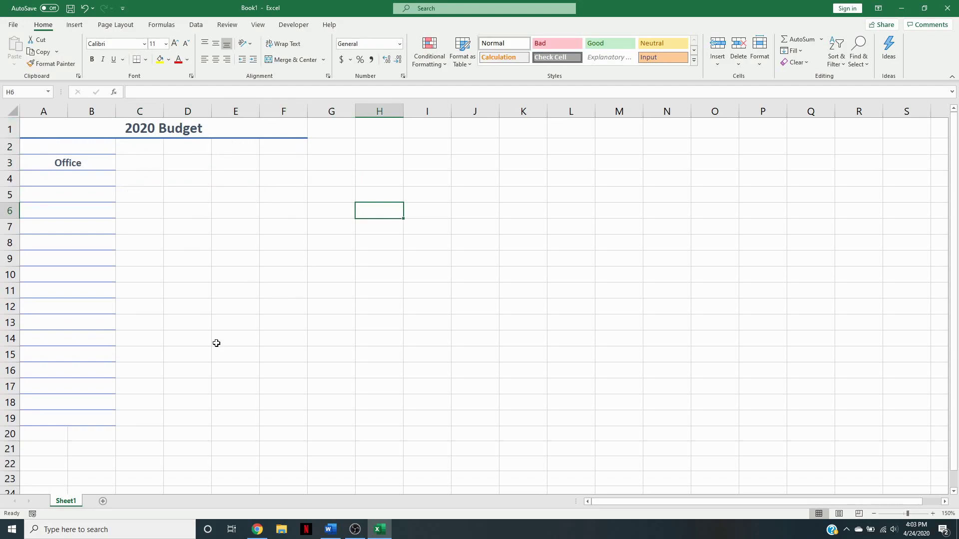
Apply the Heading 2 cell style to merged cell A2:B2 and enter the header Location in it.
left_click(150, 142)
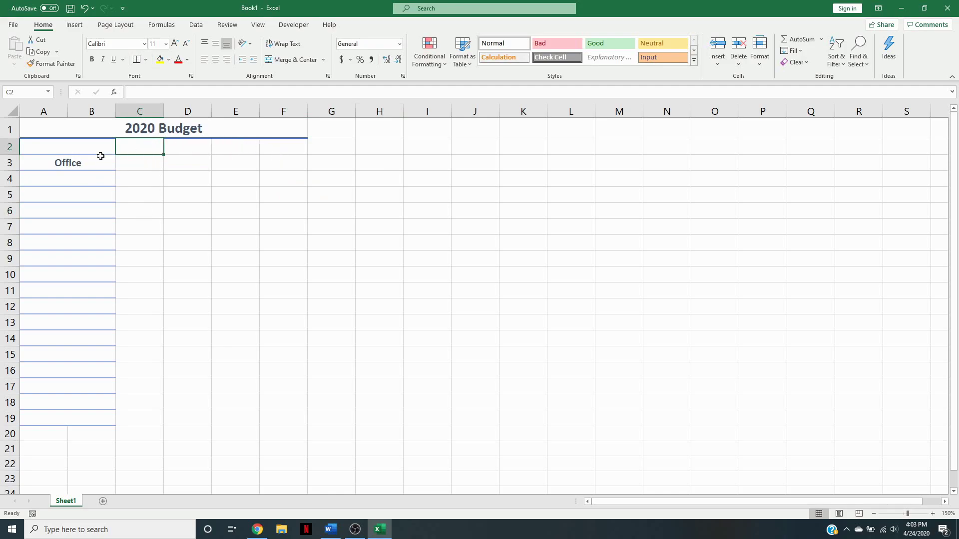
left_click(93, 151)
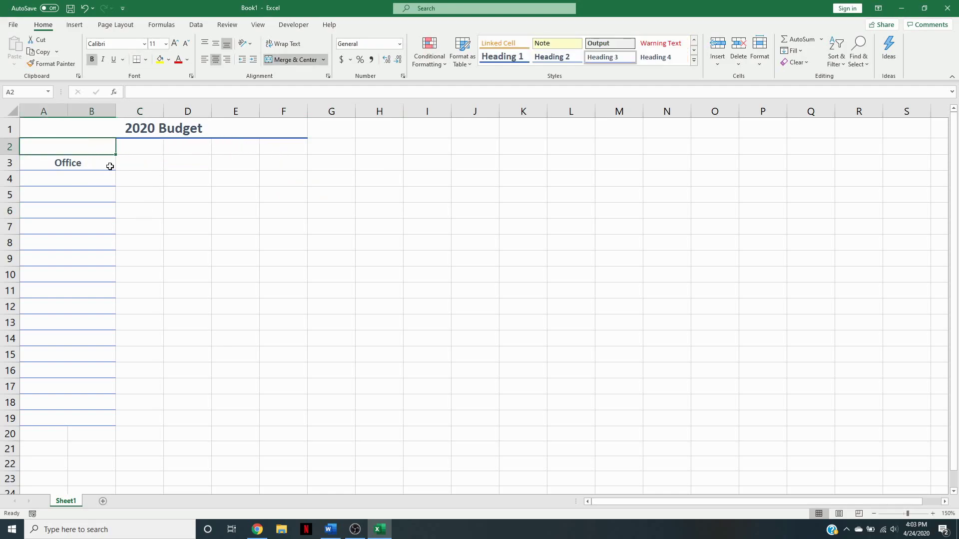
left_click(555, 61)
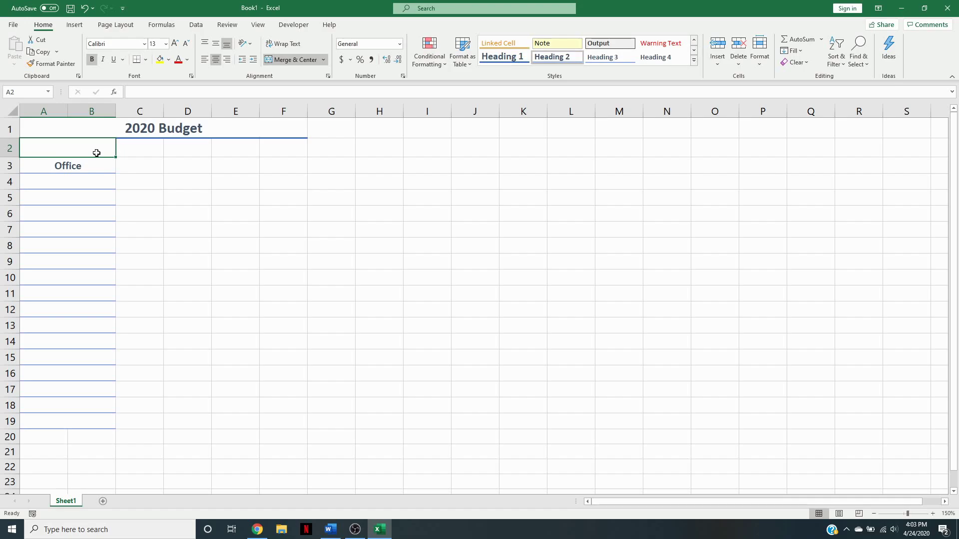
type("Na")
key("BackSpace")
key("BackSpace")
type("Location")
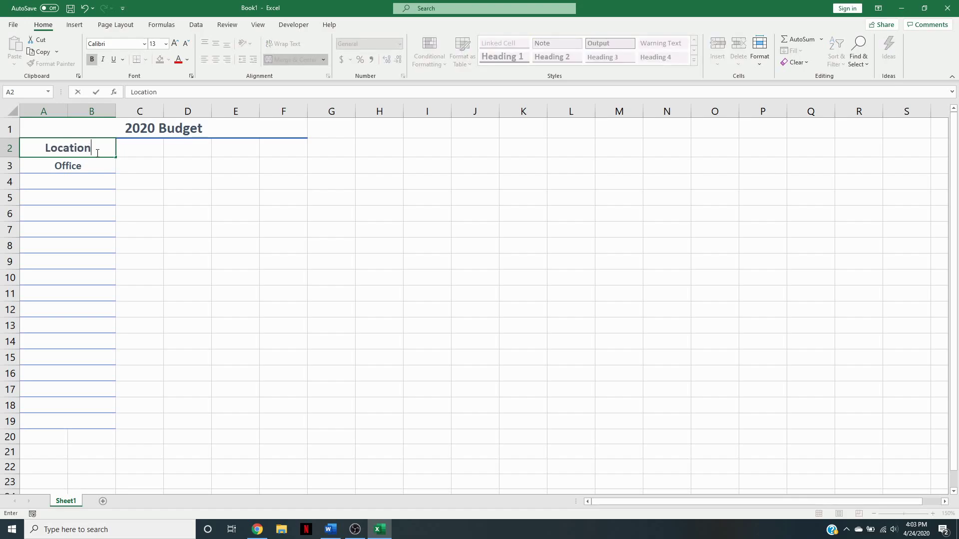
left_click(146, 150)
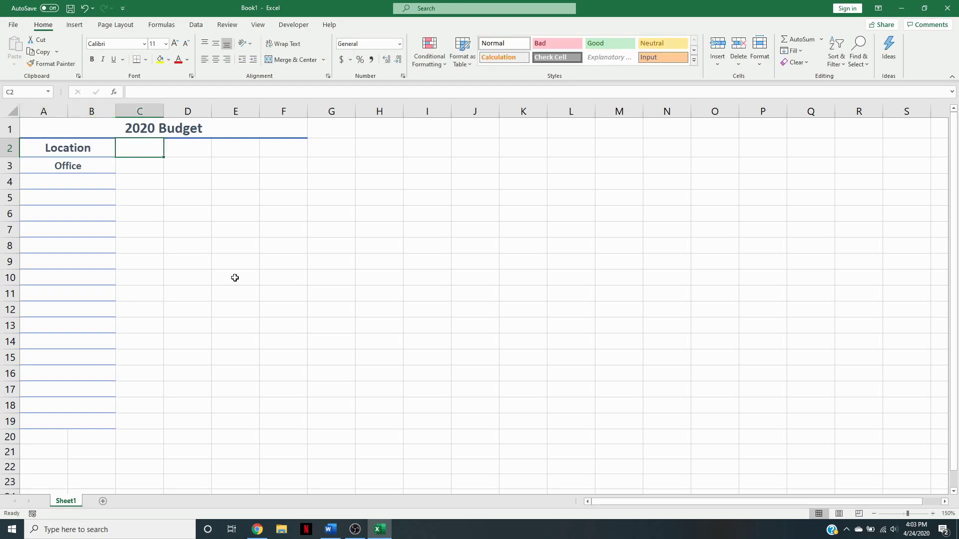
Reset the Office cell and the merged cells below it, A3 through B19, to the Normal cell style.
left_click(67, 167)
left_click_drag(79, 199, 100, 414)
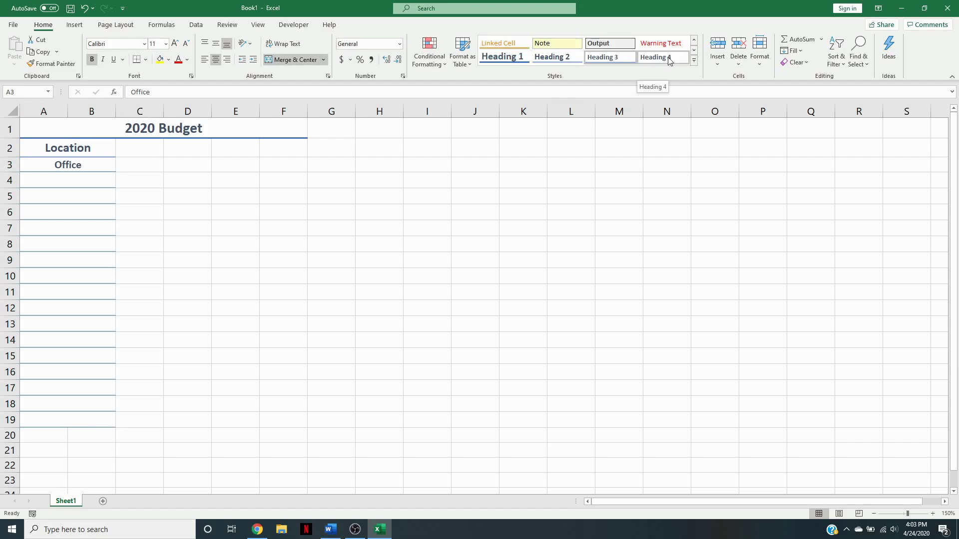
left_click(693, 60)
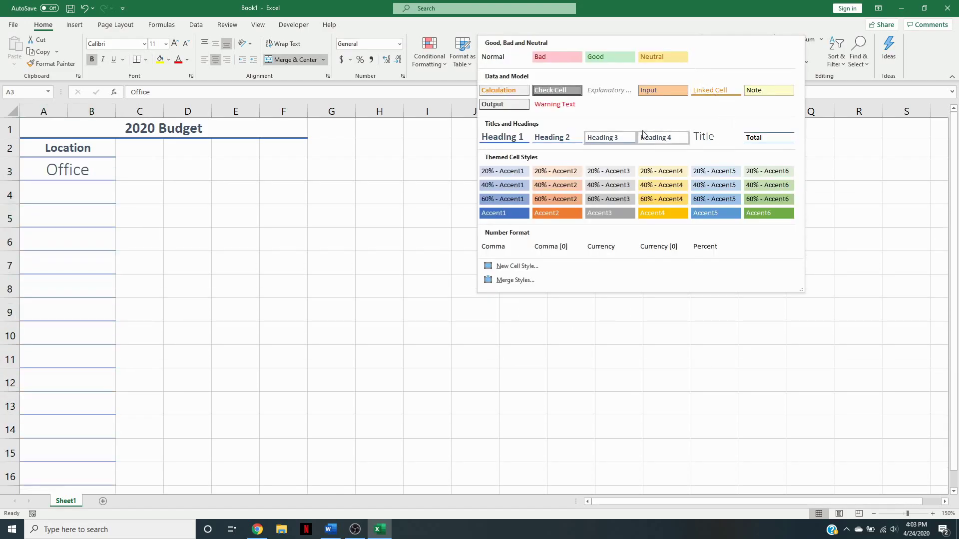
left_click(500, 59)
left_click(248, 199)
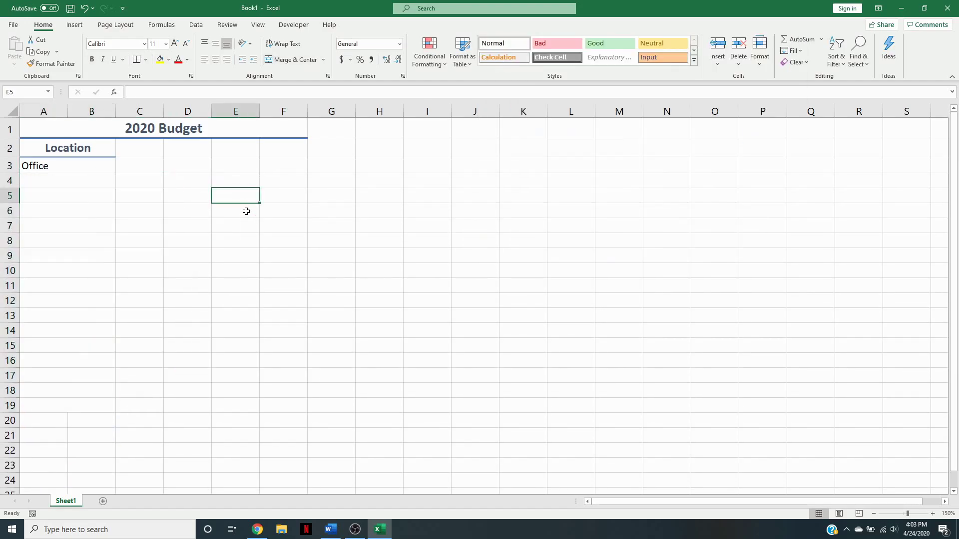
Enter the column headers Revenue in C2, Expenses in D2 and Profit/Loss in E2.
left_click(134, 149)
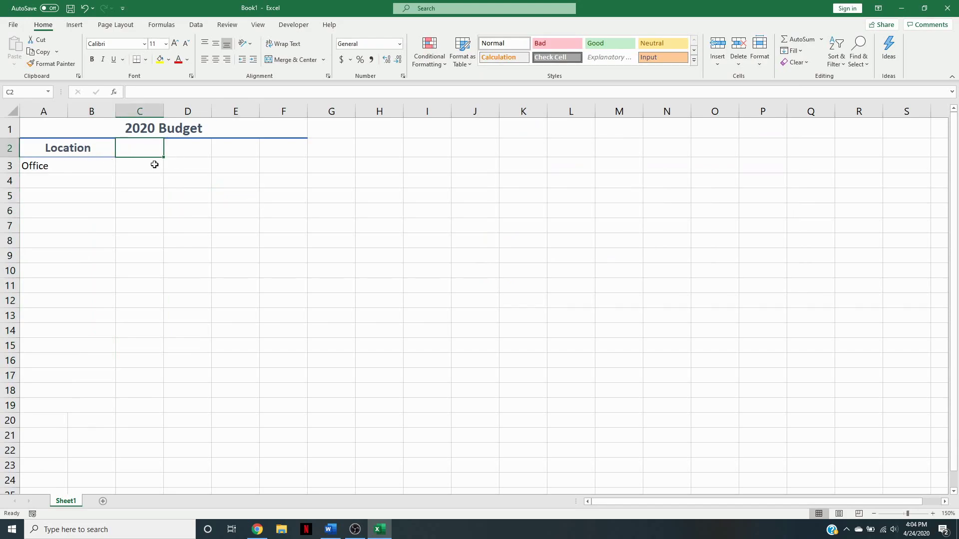
type("Evenue")
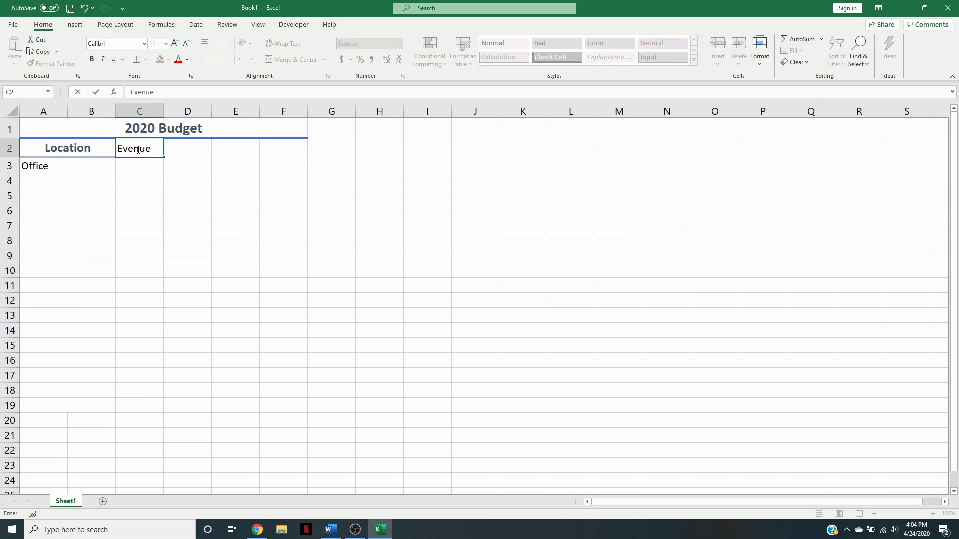
left_click_drag(128, 149, 120, 149)
key("BackSpace")
type("Rev")
left_click(195, 150)
type("Expenses")
left_click(225, 146)
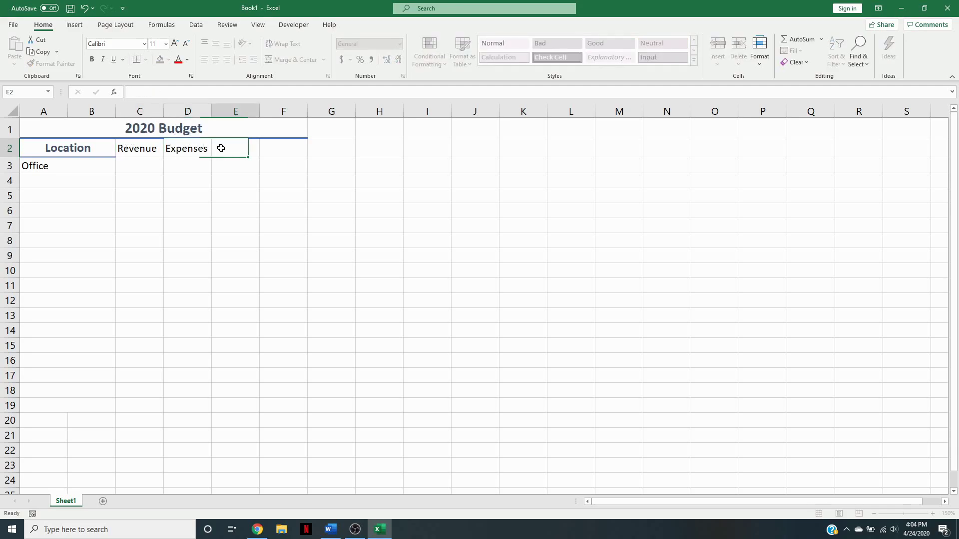
type("Profit")
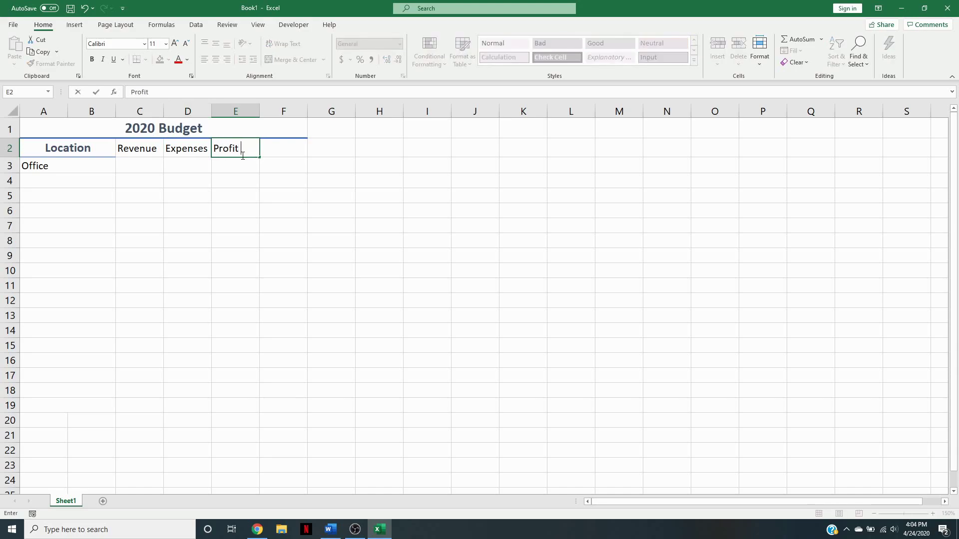
type("/Loss")
left_click(278, 209)
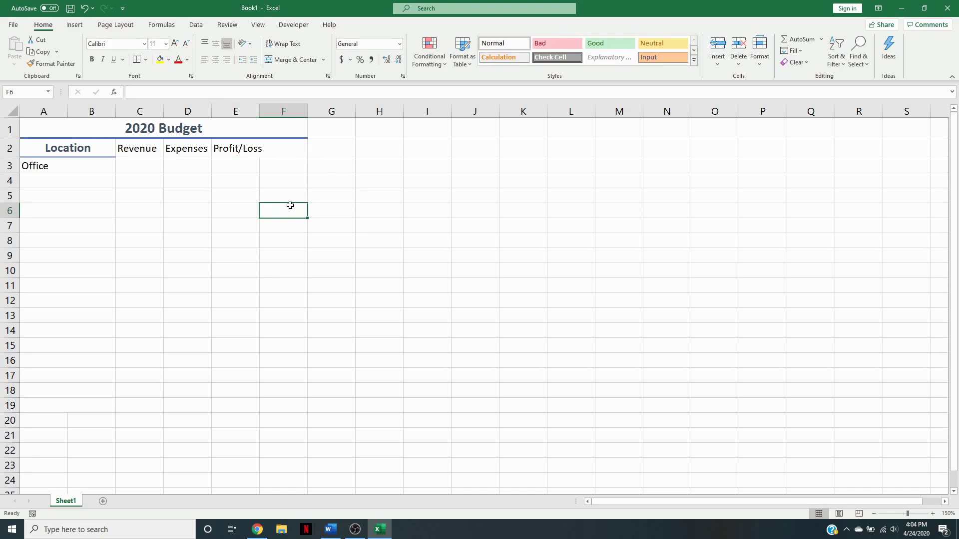
Widen column E to fit the Profit/Loss header, and increase the width of column F with the Column Width setting.
left_click_drag(260, 112, 269, 112)
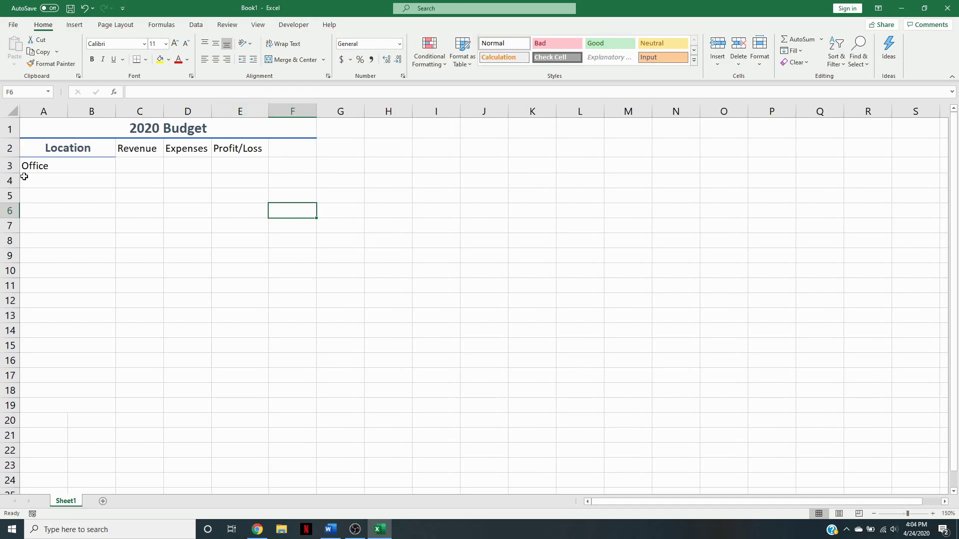
left_click_drag(18, 174, 17, 173)
right_click(303, 109)
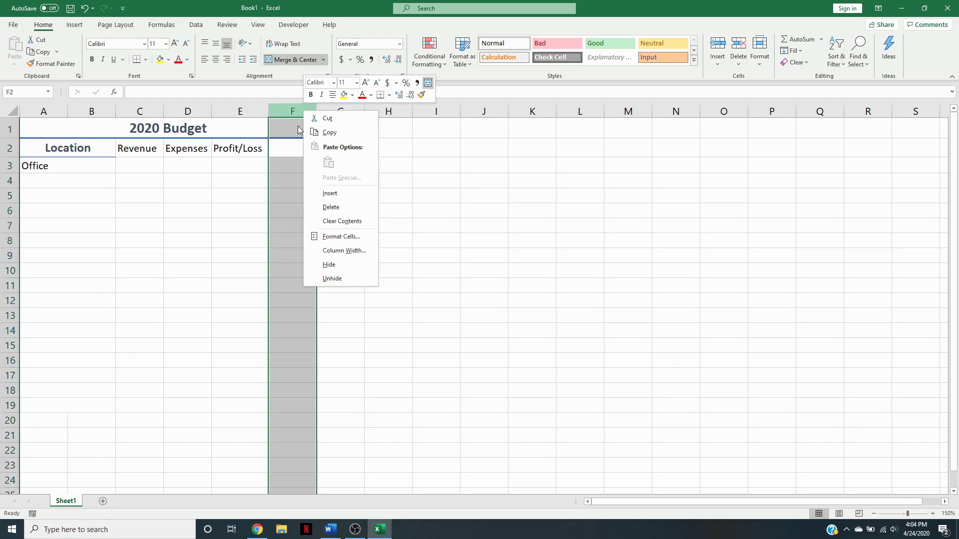
left_click(355, 253)
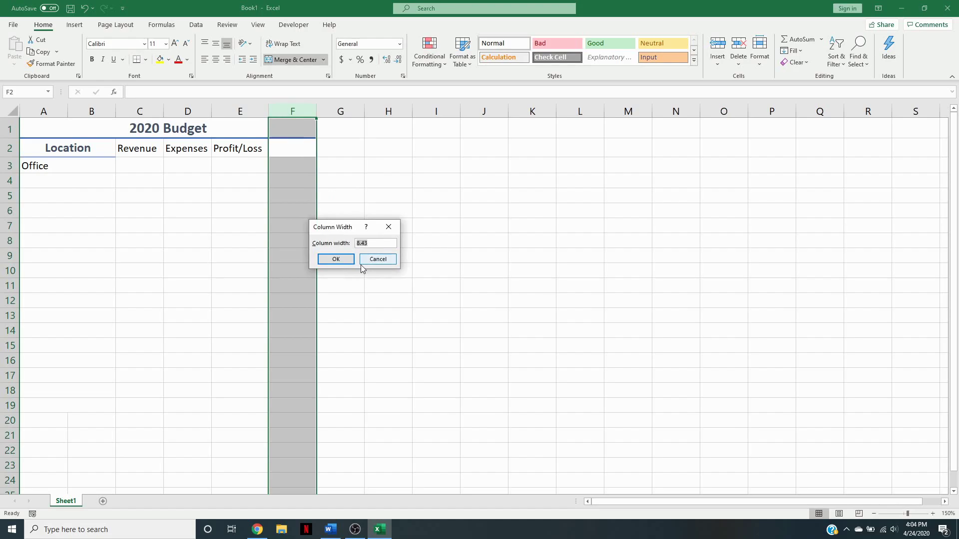
key("Return")
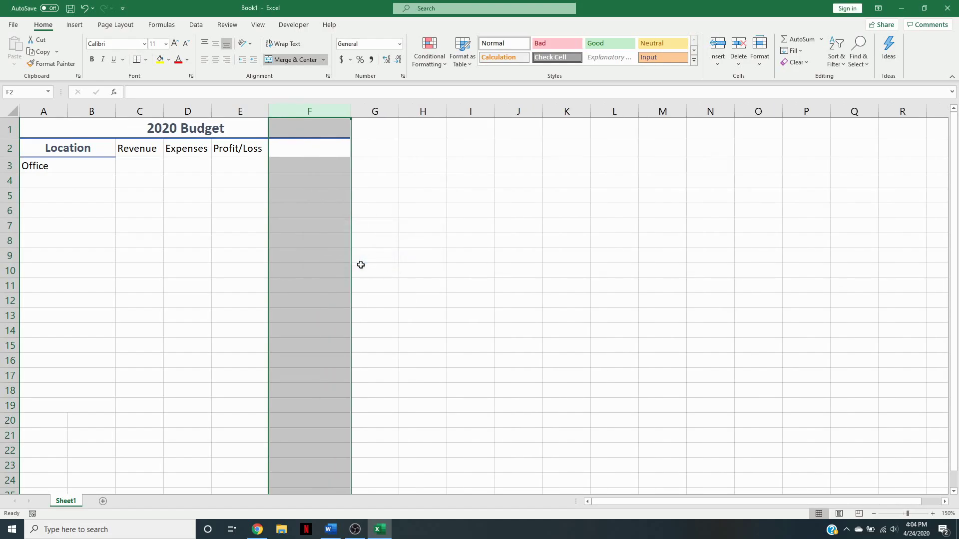
left_click(139, 330)
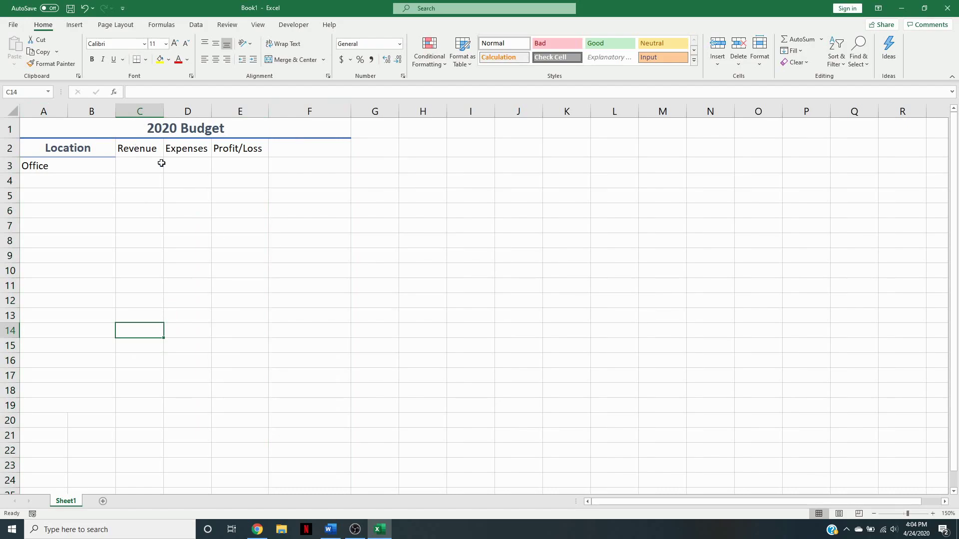
Enter 30000 as the Office revenue in C3 and apply the Accounting number format in dollars.
left_click(131, 165)
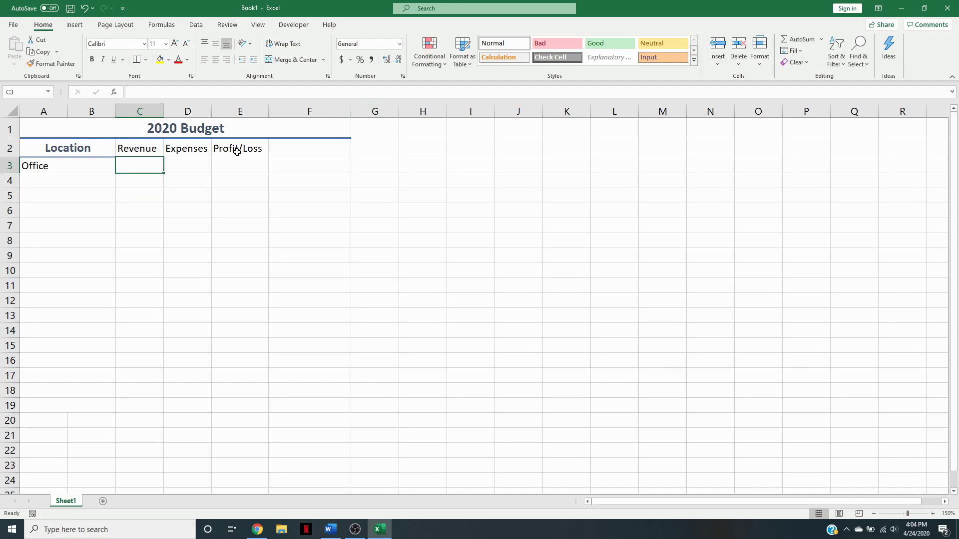
type("30000")
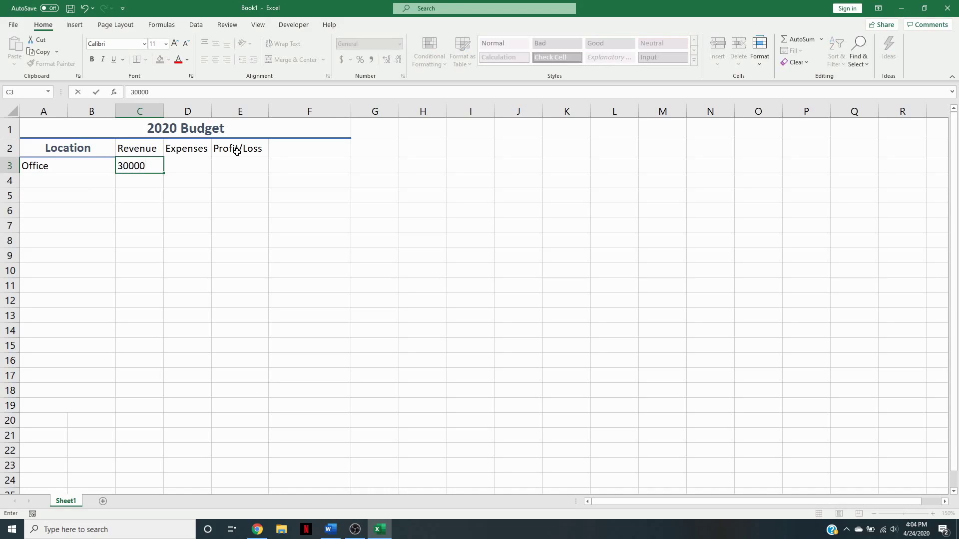
key("Return")
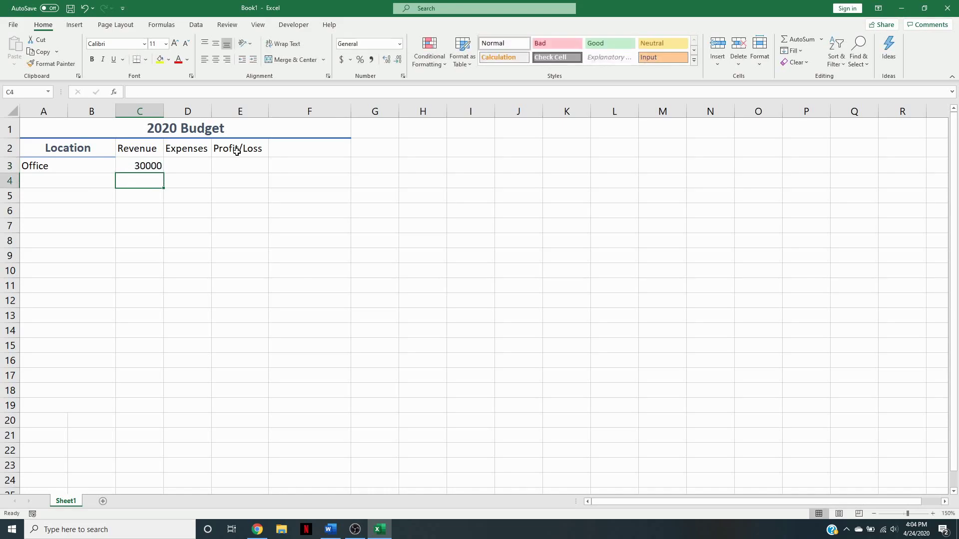
left_click(148, 165)
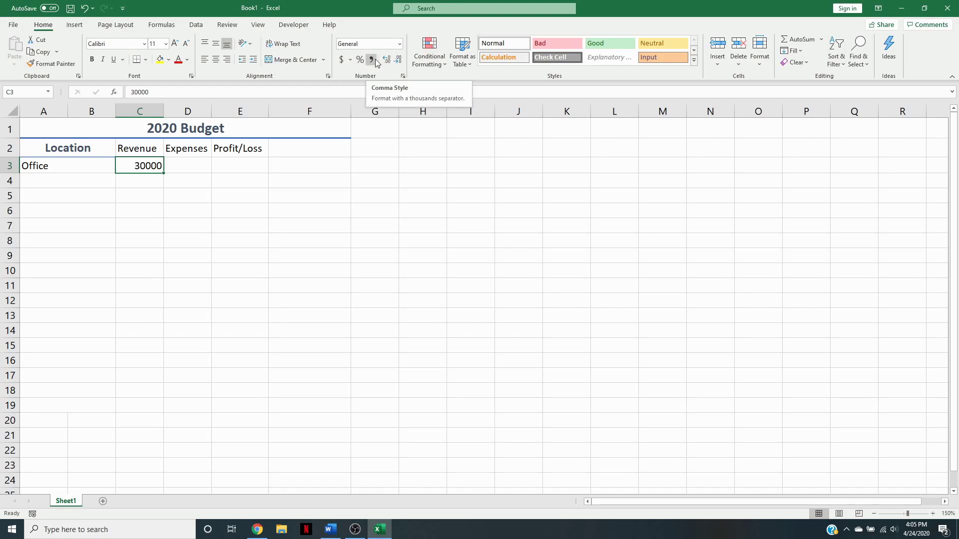
left_click(341, 61)
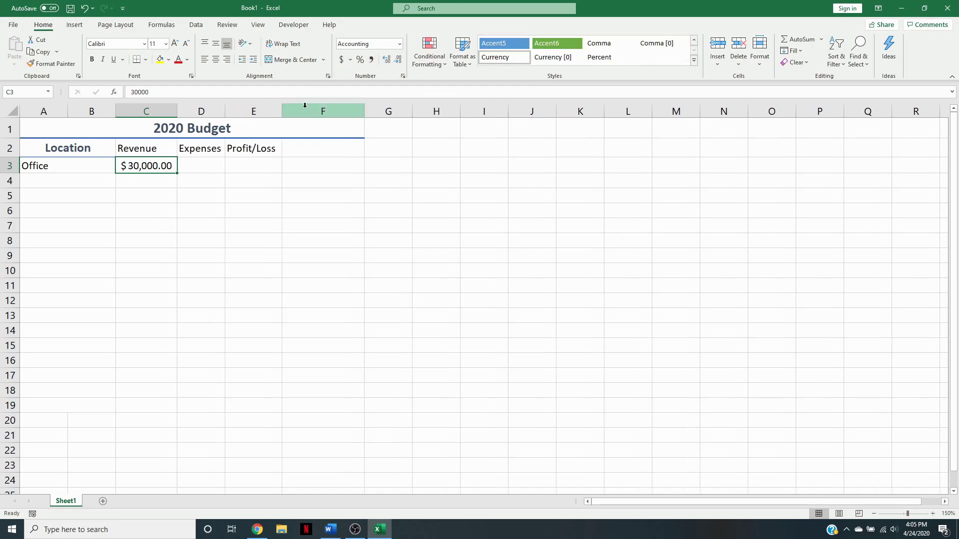
left_click(257, 269)
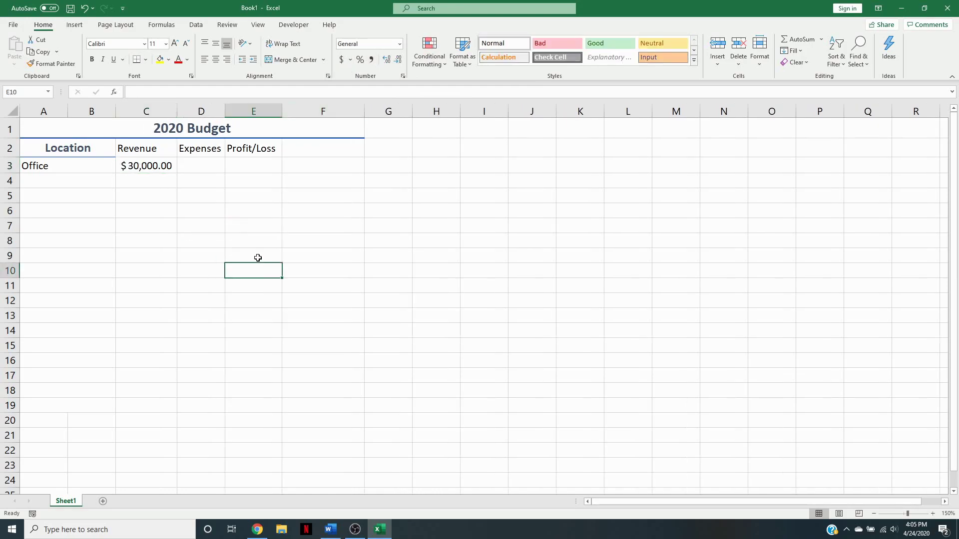
Enter 20000 as the Office expenses in D3 and apply the Accounting number format in dollars.
left_click(193, 165)
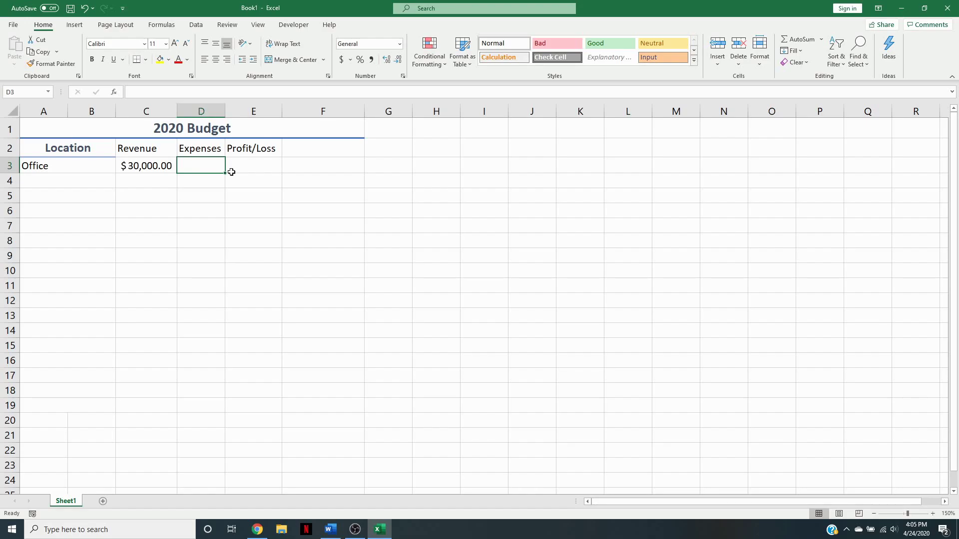
type("2000")
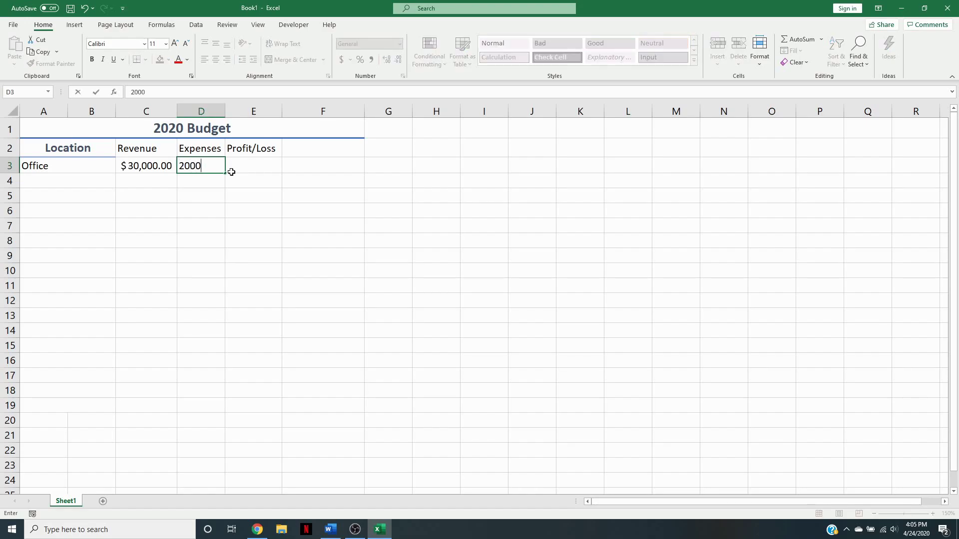
type("0")
key("Return")
left_click(221, 165)
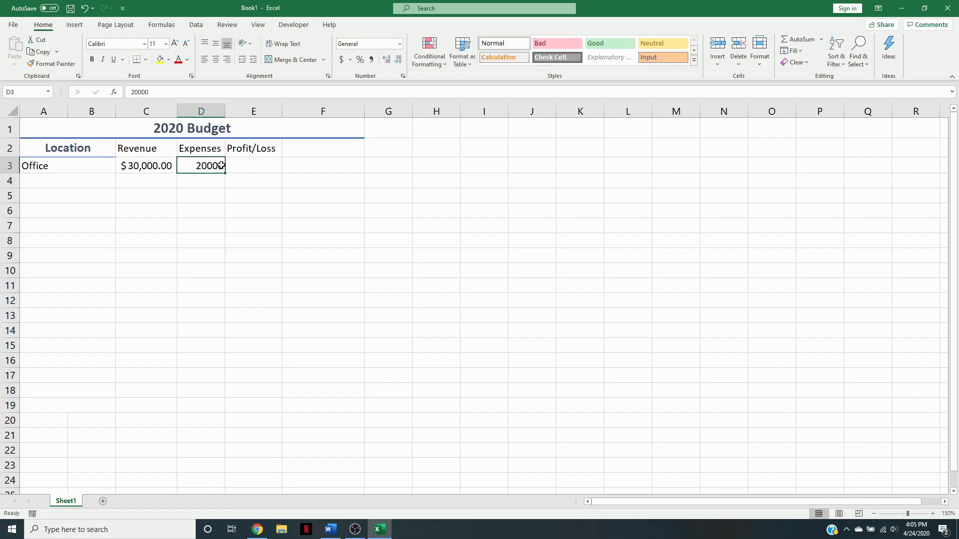
left_click(341, 59)
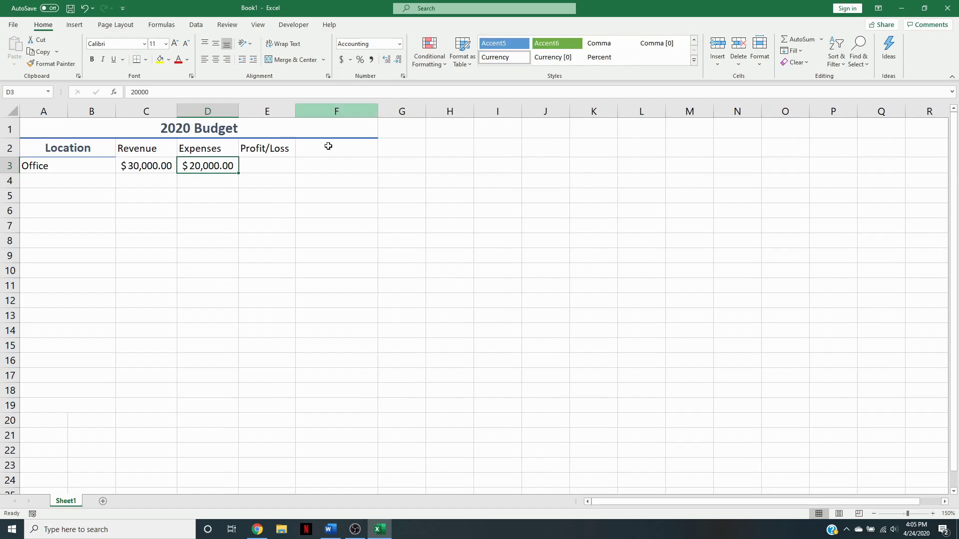
Apply the Accounting number format to the whole range C3:E19.
left_click(302, 210)
left_click_drag(130, 165, 254, 411)
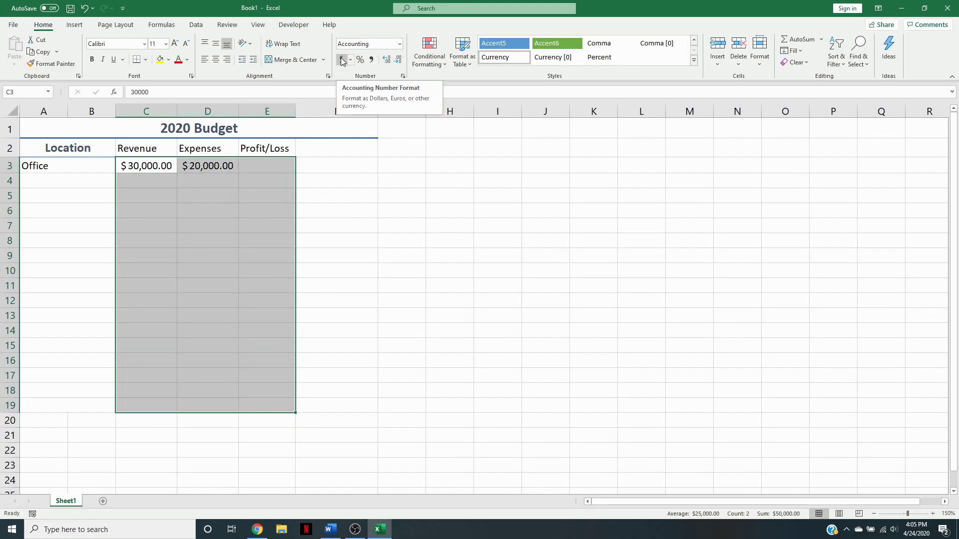
left_click(396, 272)
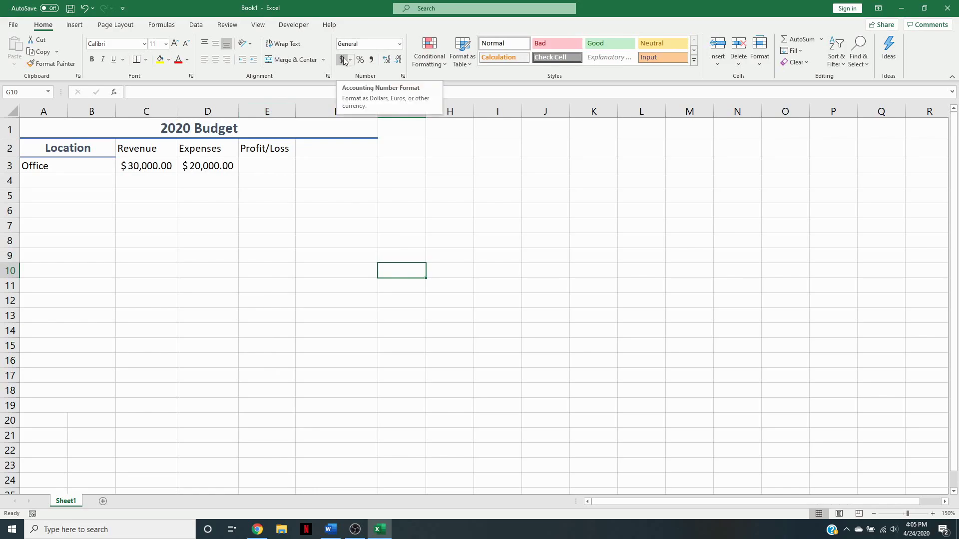
left_click(282, 164)
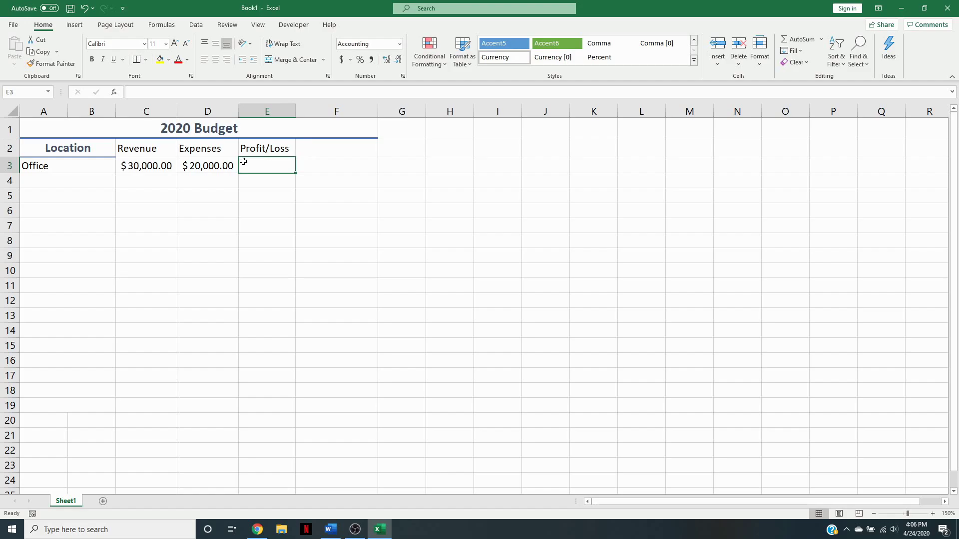
type("=")
left_click(155, 166)
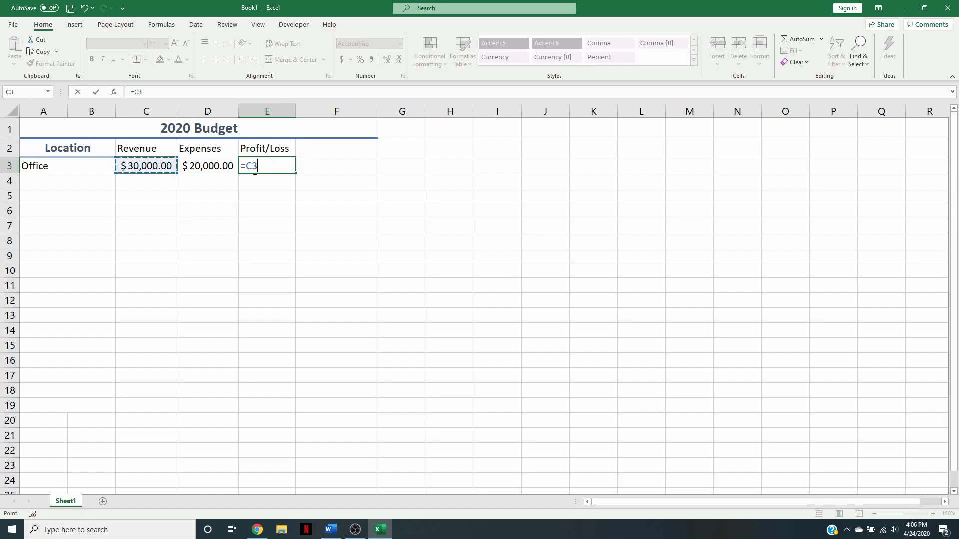
key("BackSpace")
key("BackSpace")
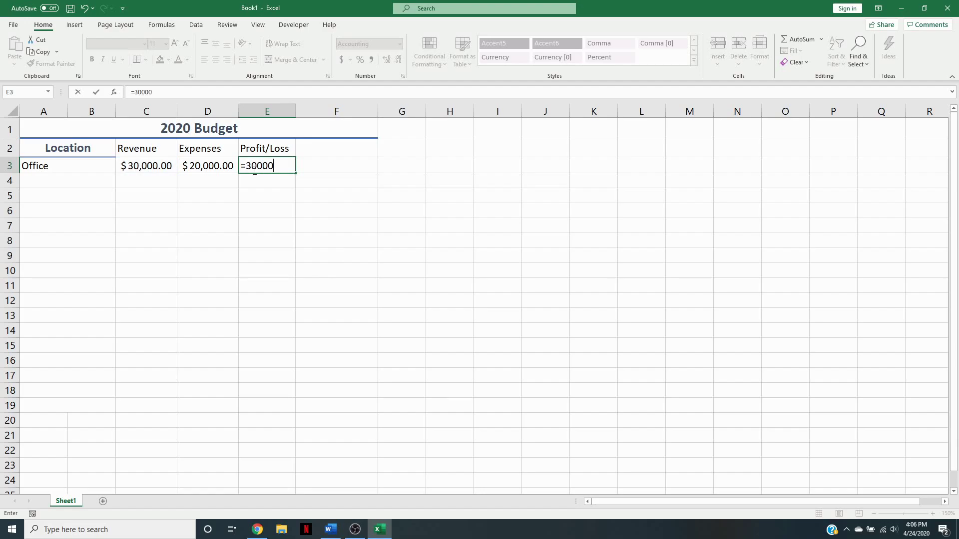
type("30000-20000")
key("Return")
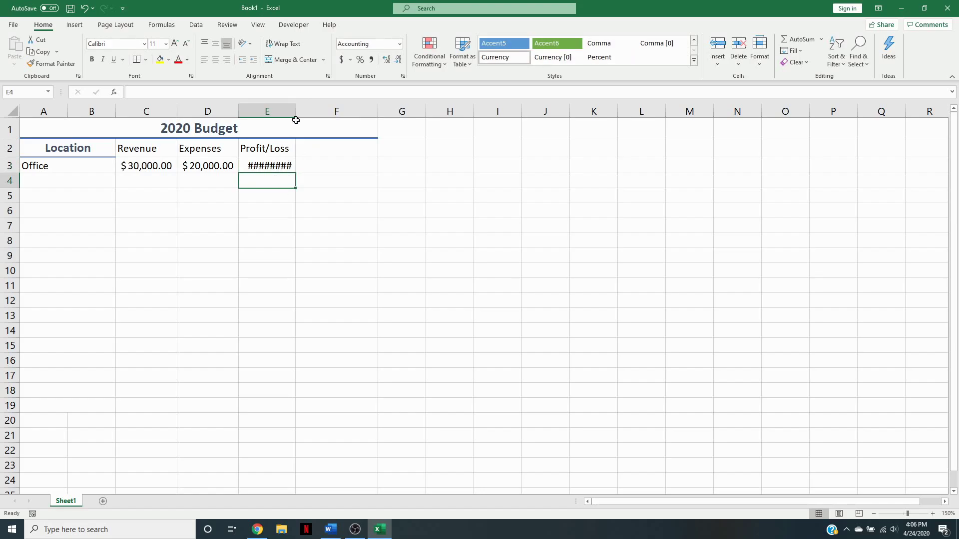
left_click_drag(296, 114, 306, 115)
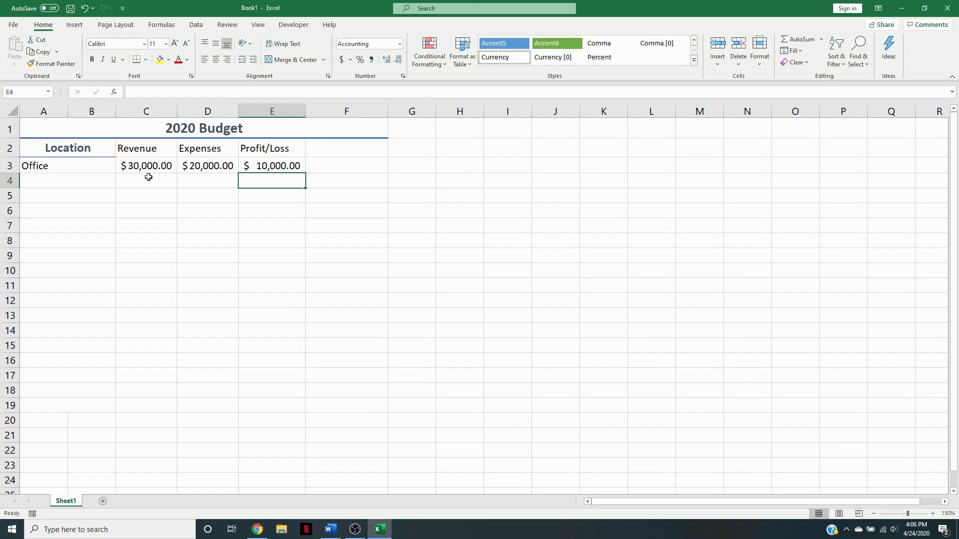
Replace the formula in the Office Profit/Loss cell E3 with the cell-reference formula =C3-D3.
left_click(205, 223)
left_click(280, 170)
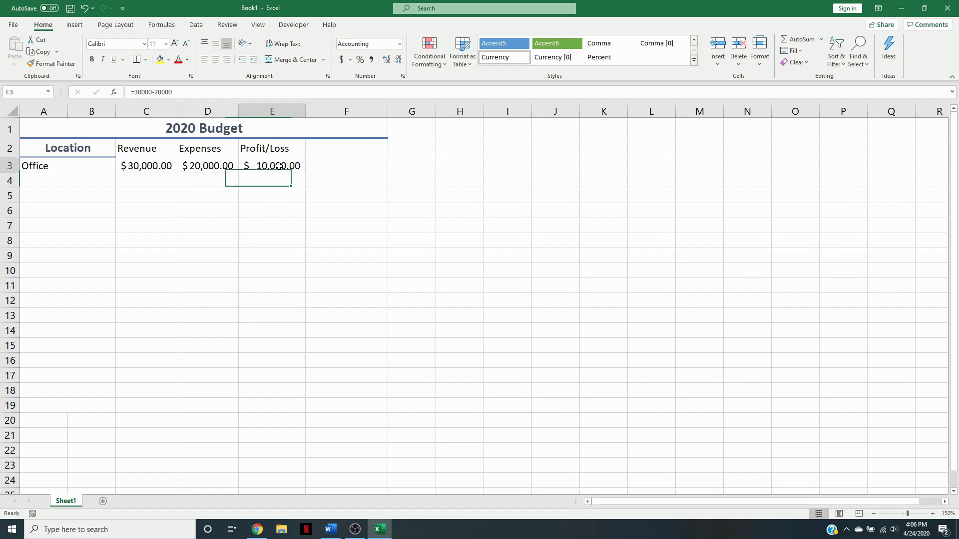
double_click(280, 166)
left_click_drag(304, 168, 236, 163)
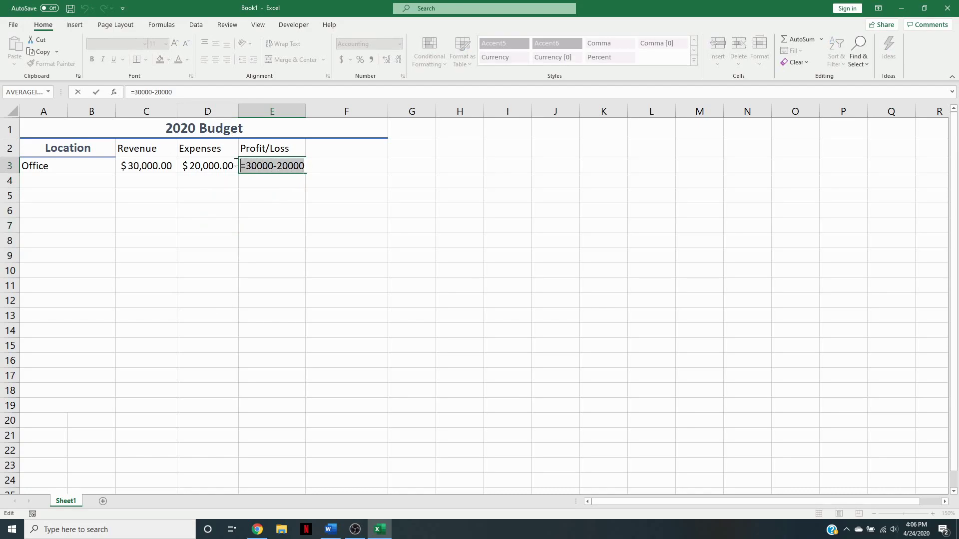
key("BackSpace")
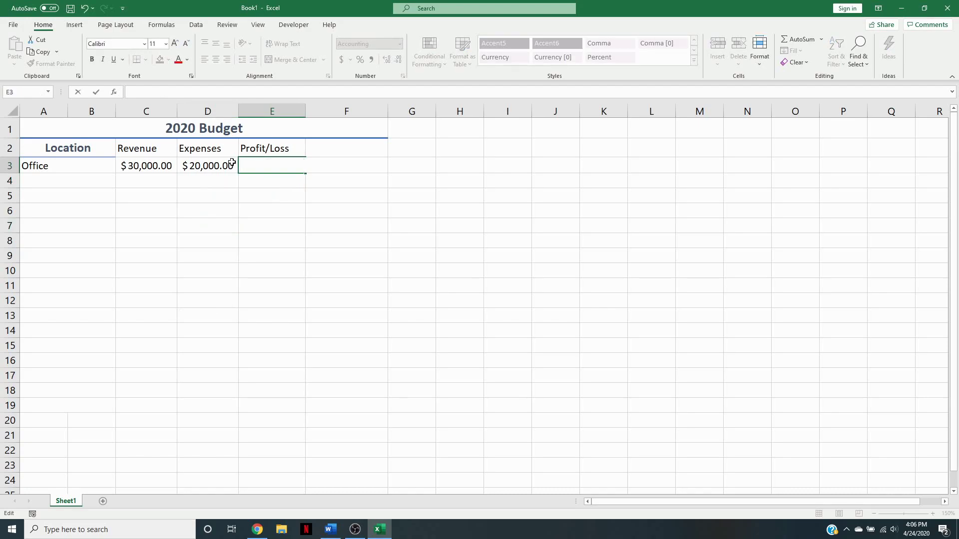
type("=")
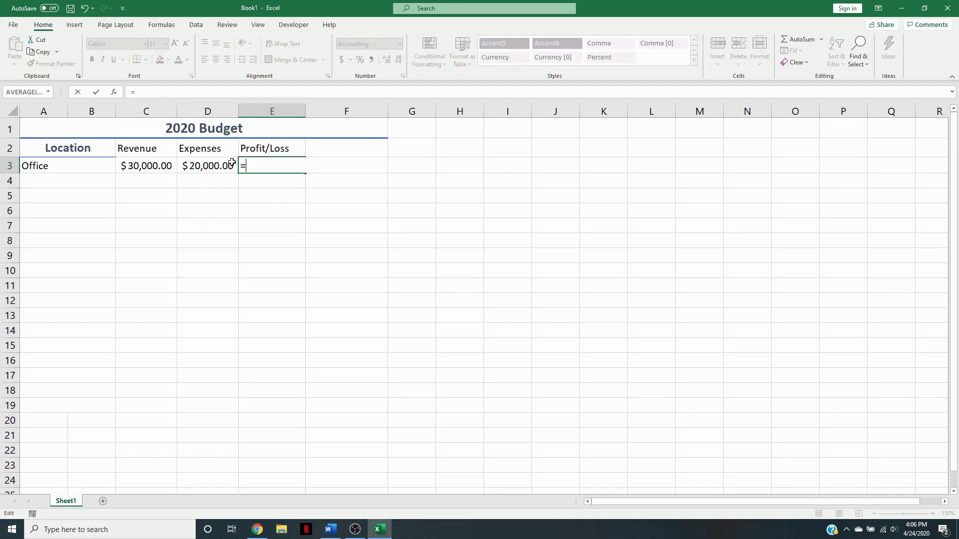
left_click(155, 166)
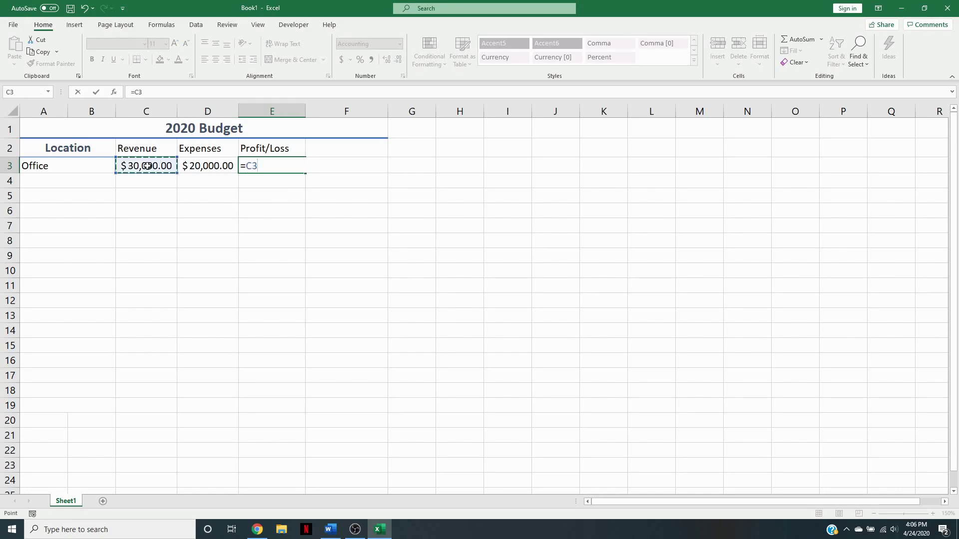
type("-")
left_click(210, 166)
key("Return")
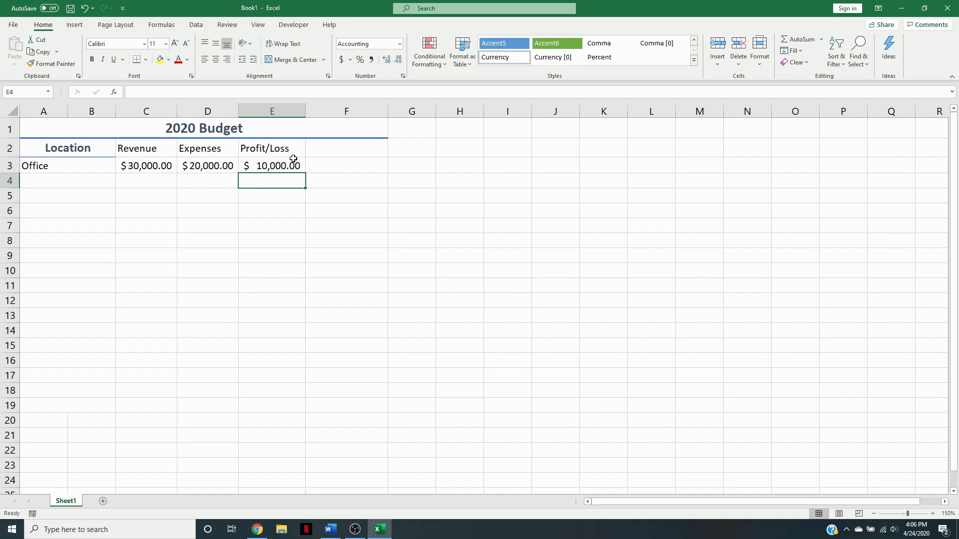
Add the locations WareHouse in A4 and Trucks in A5 below Office.
left_click(59, 183)
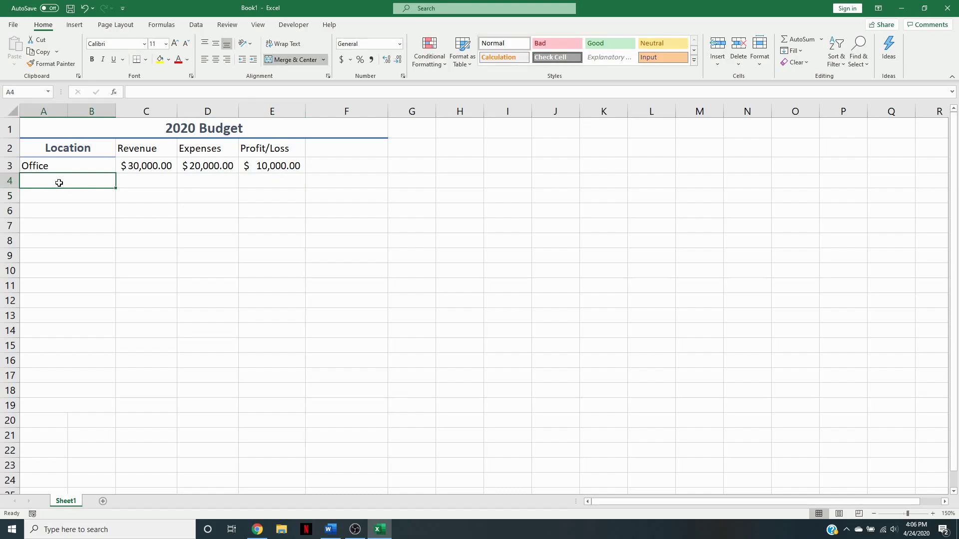
type("W")
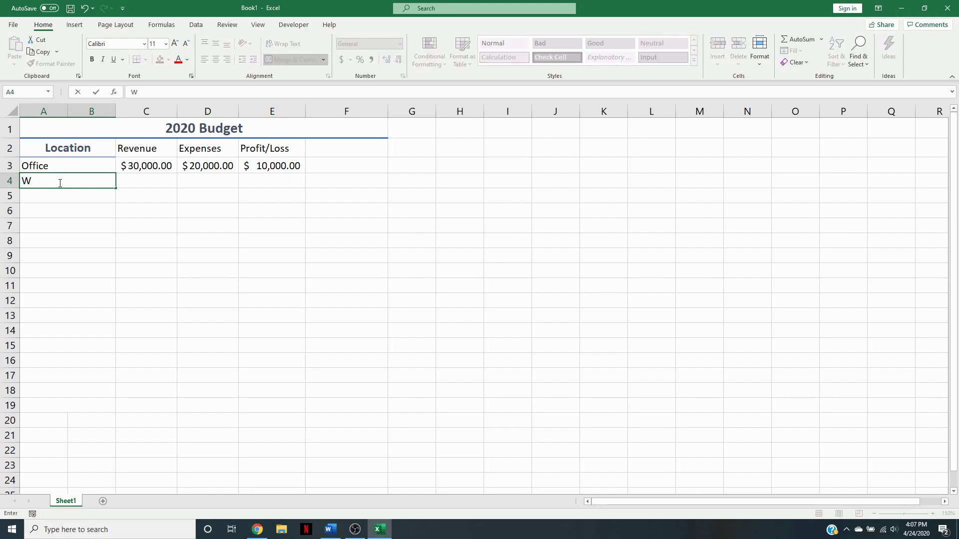
type("areHouse")
key("Return")
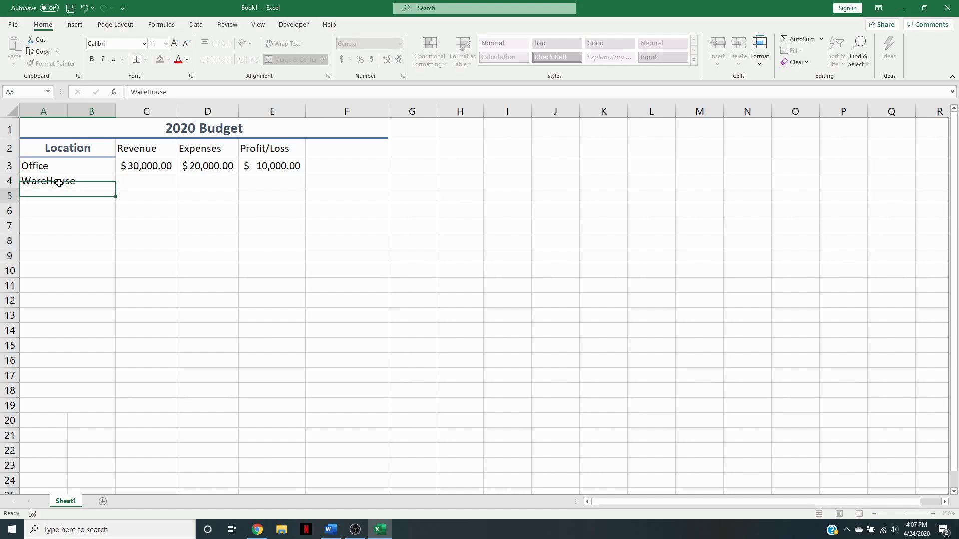
type("Trucks")
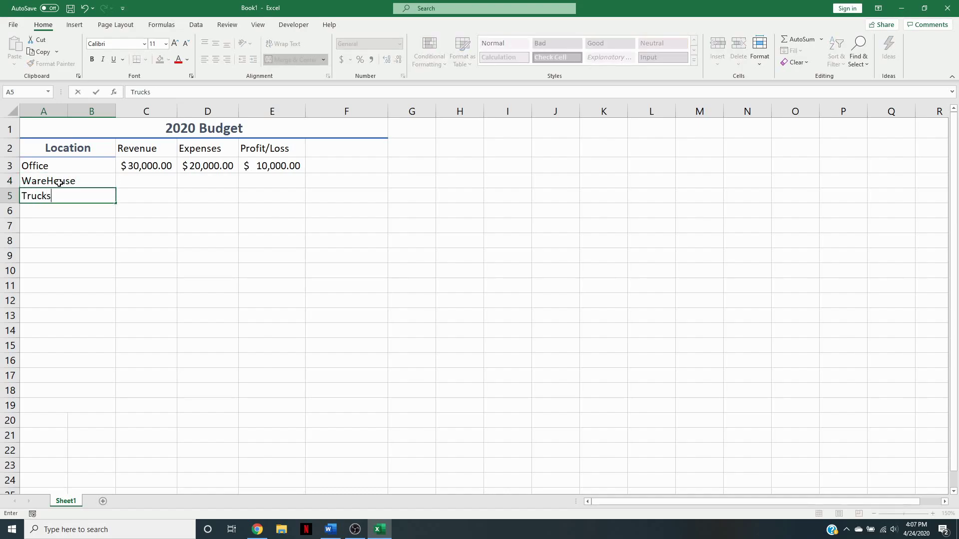
key("Return")
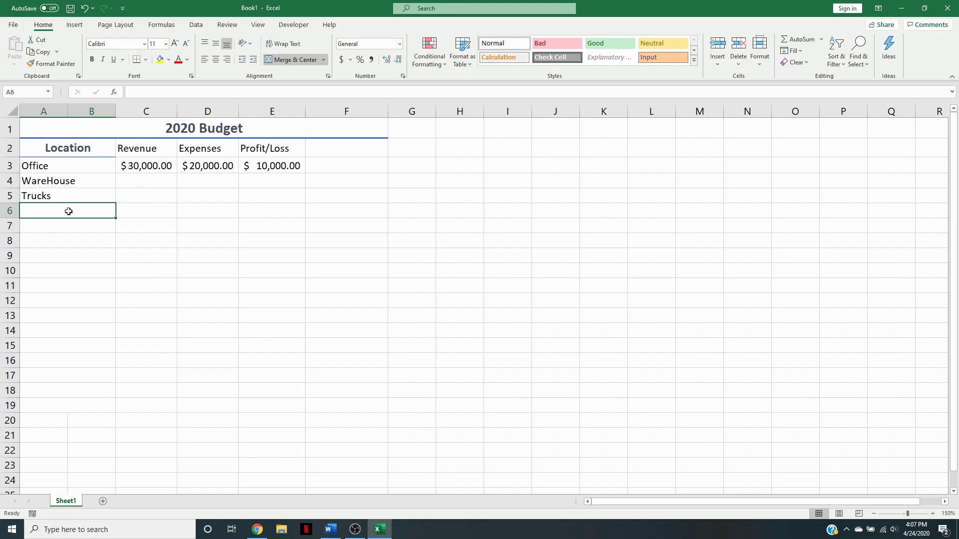
Enter 60000 as the WareHouse revenue in C4 and 450000 as its expenses in D4.
left_click(141, 181)
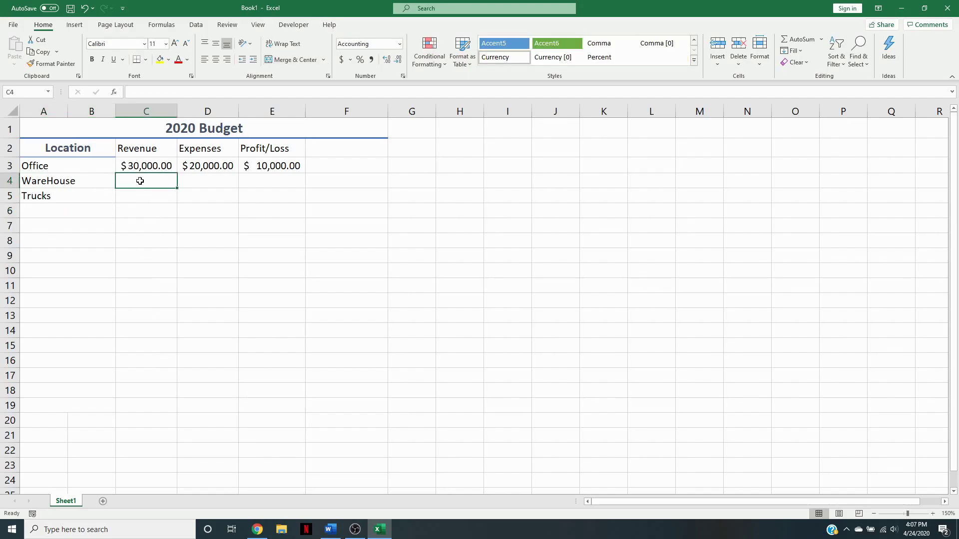
type("60000")
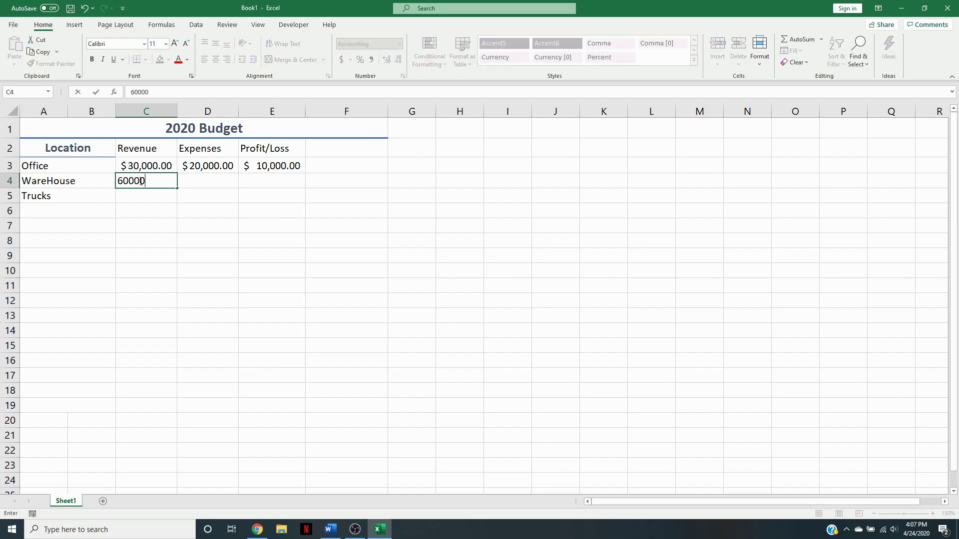
key("Return")
left_click(222, 182)
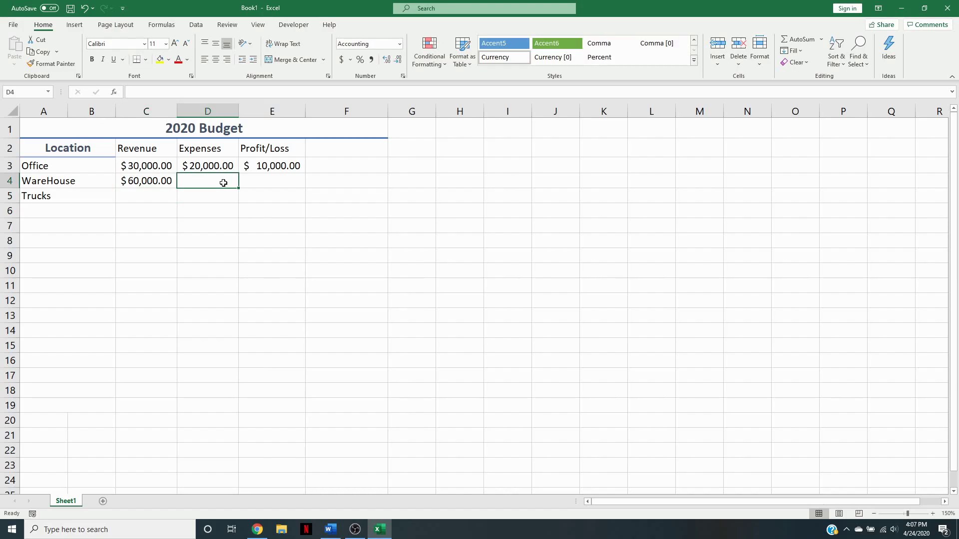
type("450000")
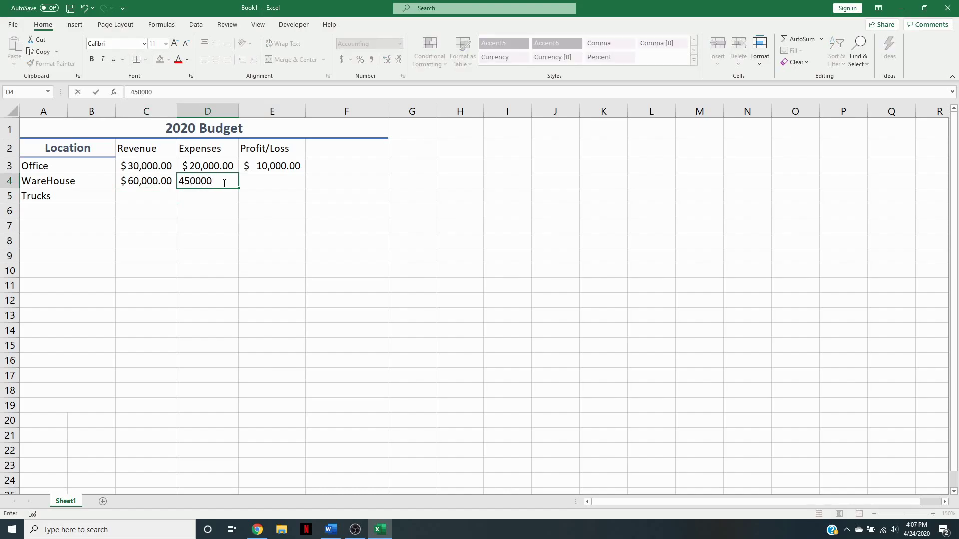
key("Return")
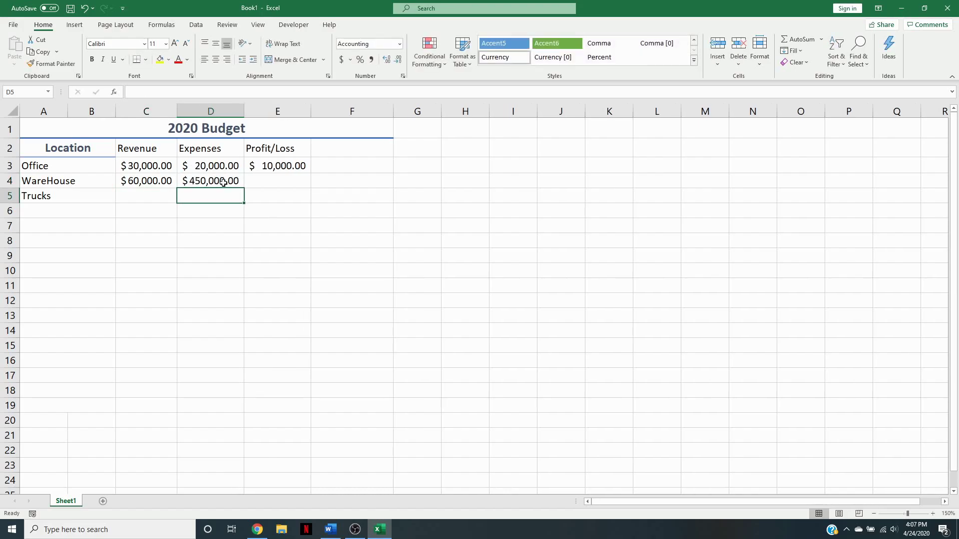
Correct the WareHouse expenses in D4 to 45000.
left_click(227, 180)
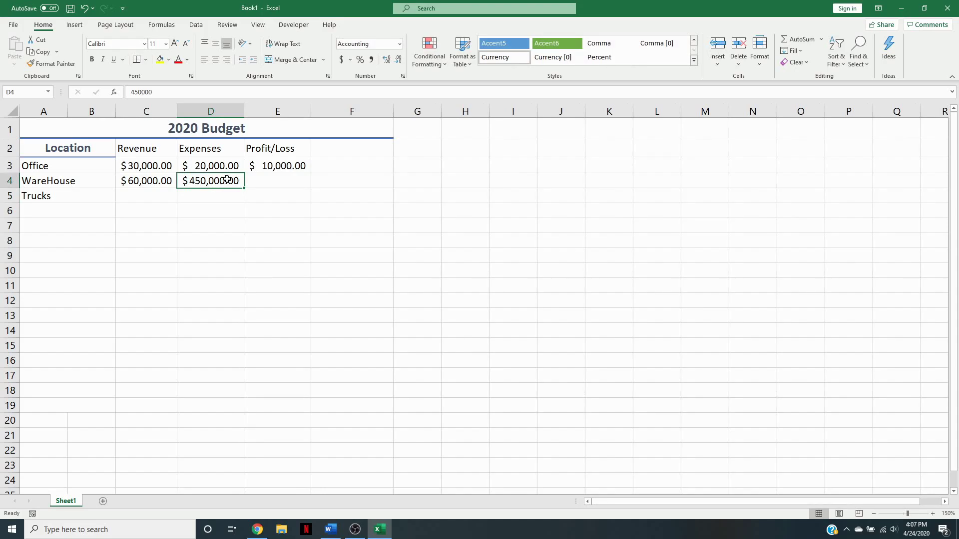
type("450000")
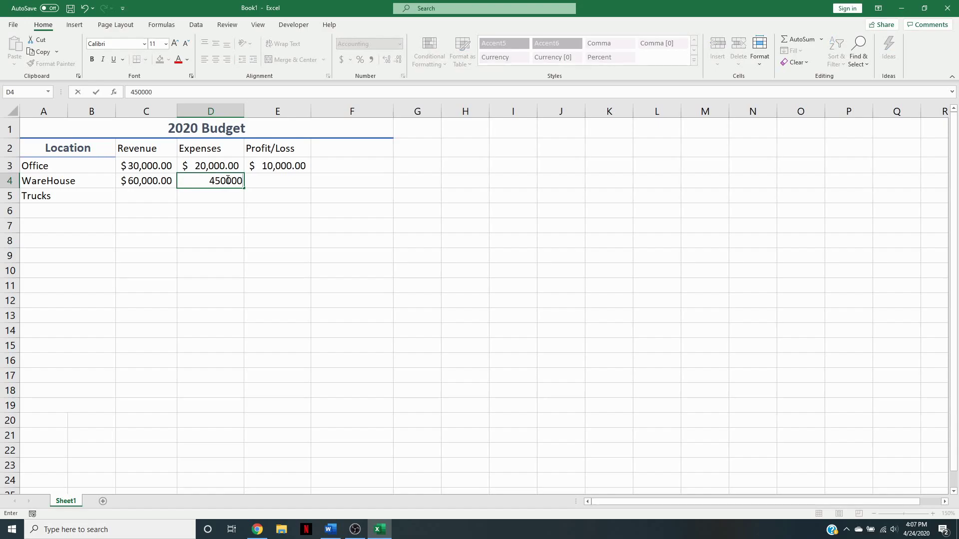
key("Return")
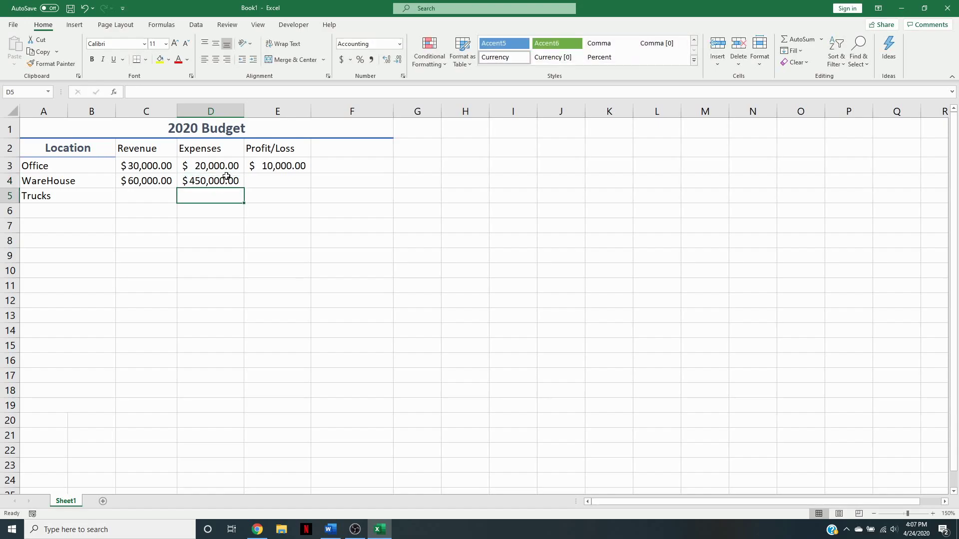
double_click(242, 181)
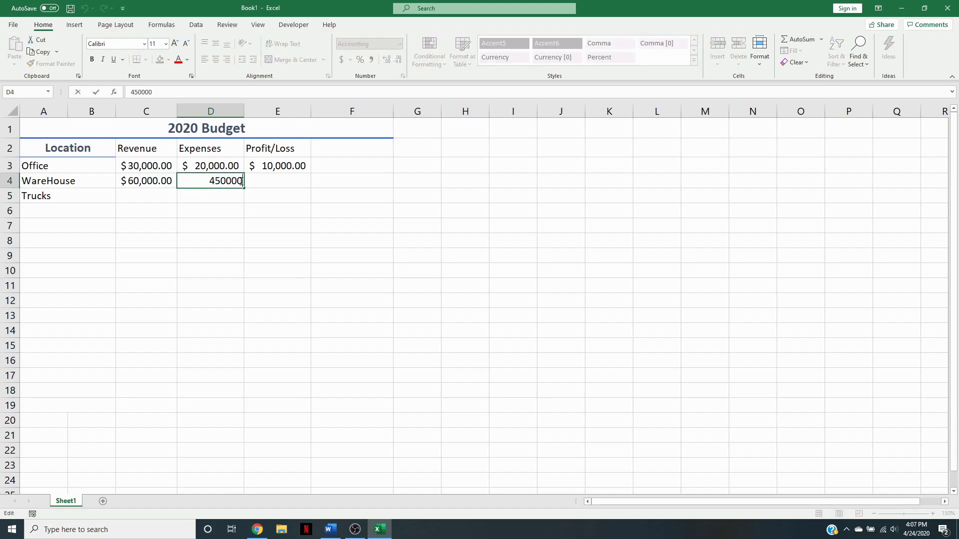
left_click(250, 209)
double_click(237, 182)
key("BackSpace")
key("Return")
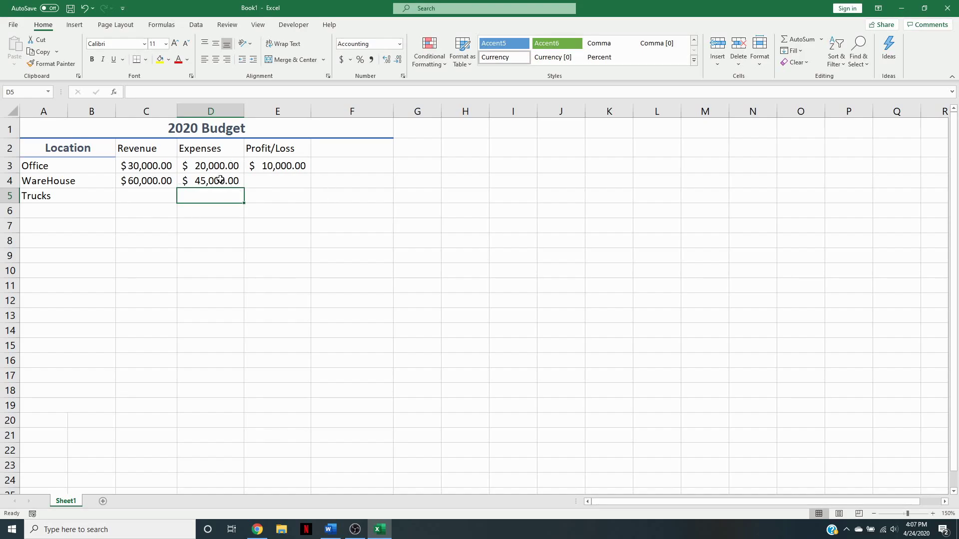
Enter the formula =C4-D4 in the WareHouse Profit/Loss cell E4 and clear the cell again.
left_click(286, 182)
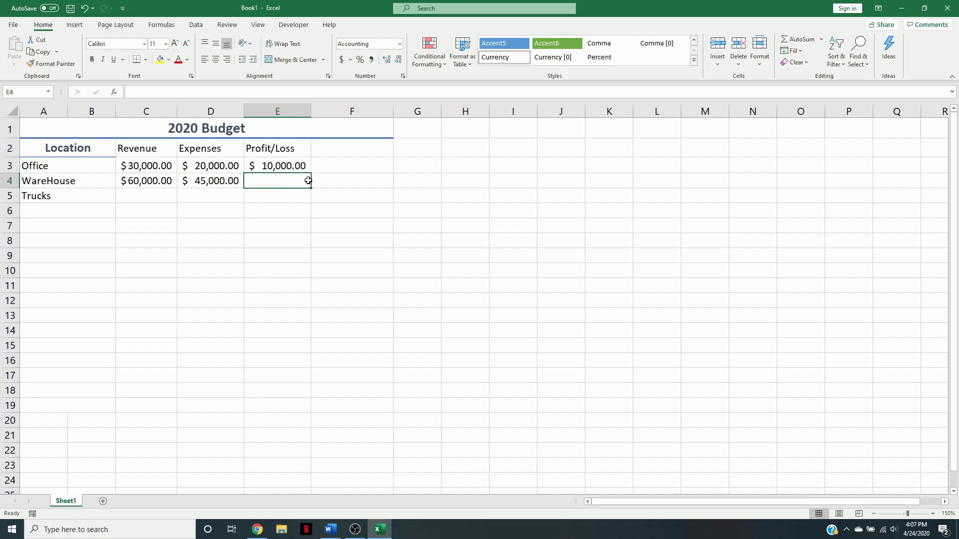
type("=")
left_click(151, 177)
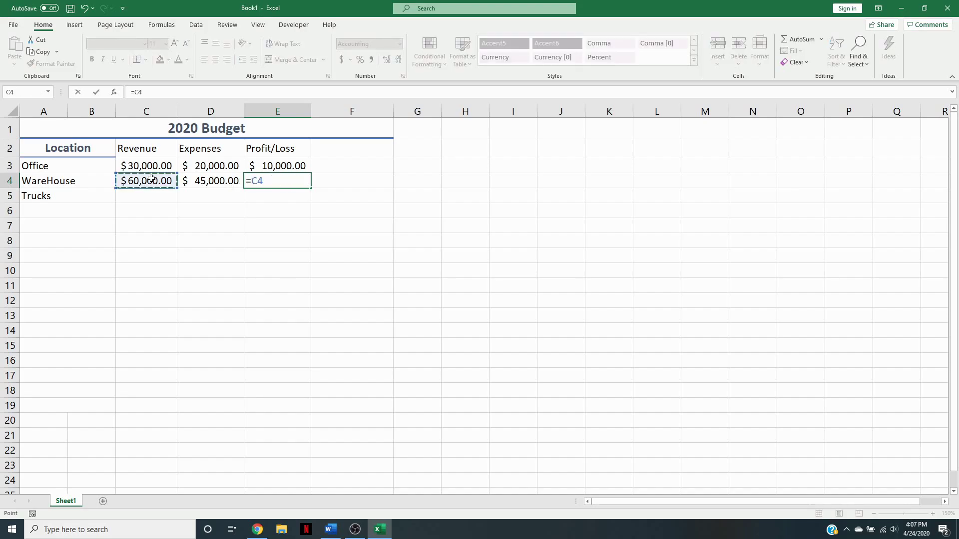
type("-")
left_click(206, 181)
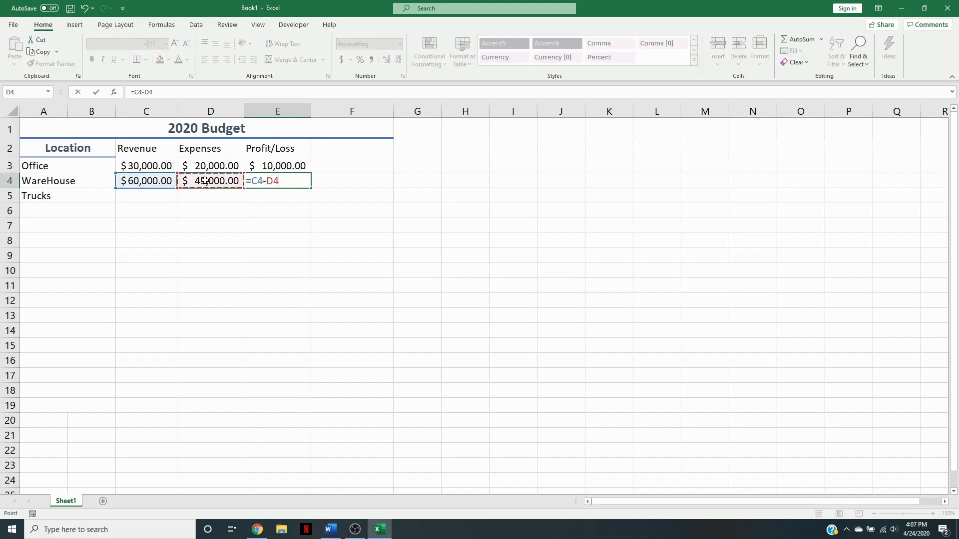
key("Return")
left_click(271, 181)
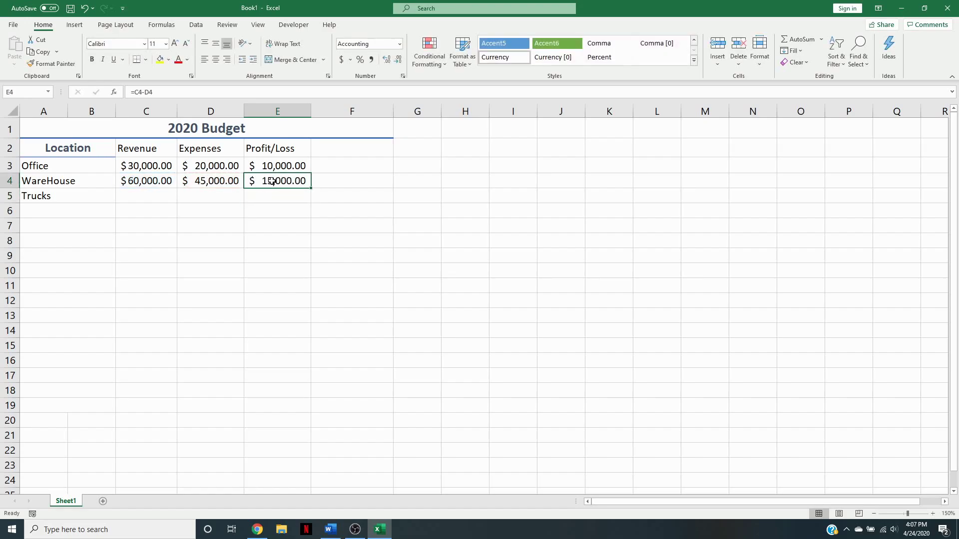
key("Delete")
Fill the Profit/Loss formula from E3 down into the WareHouse cell E4.
left_click(308, 168)
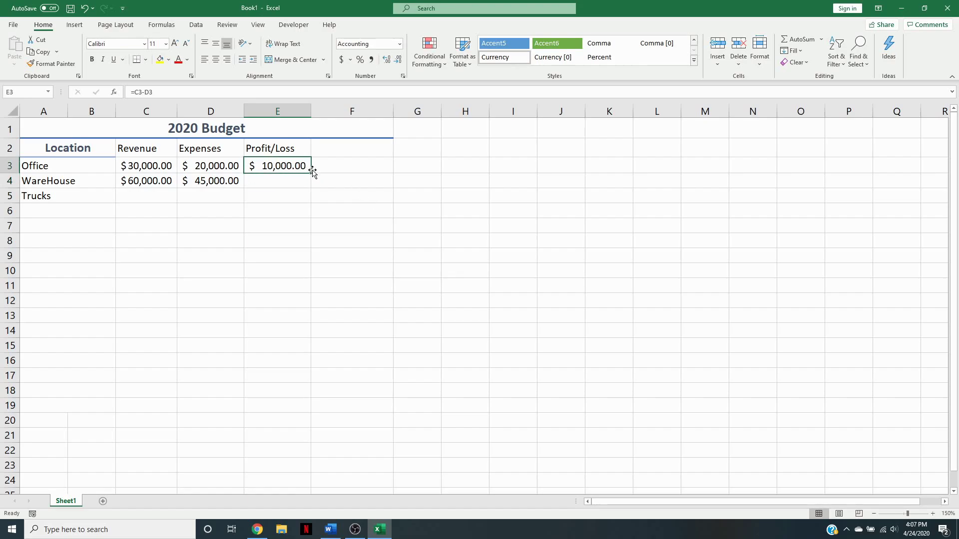
left_click_drag(311, 173, 304, 193)
left_click(295, 241)
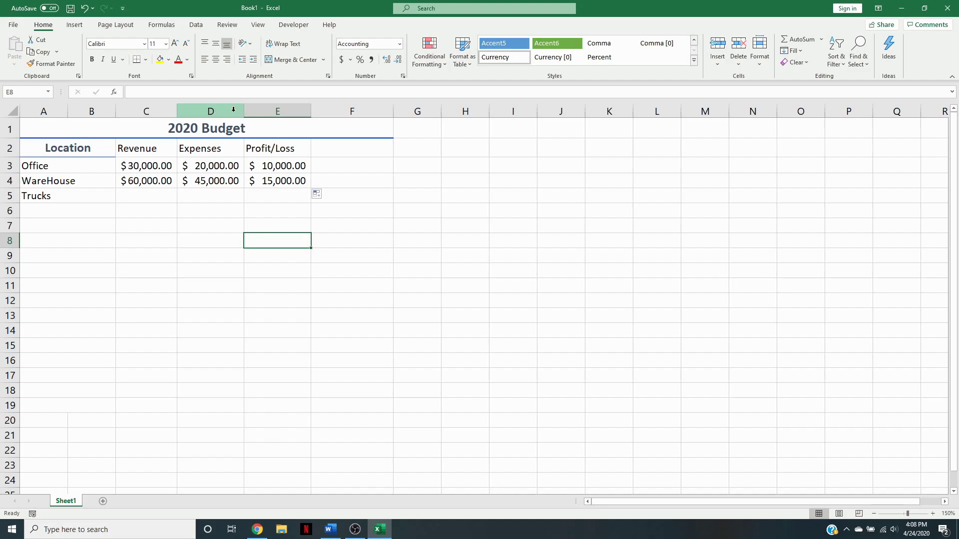
left_click(207, 166)
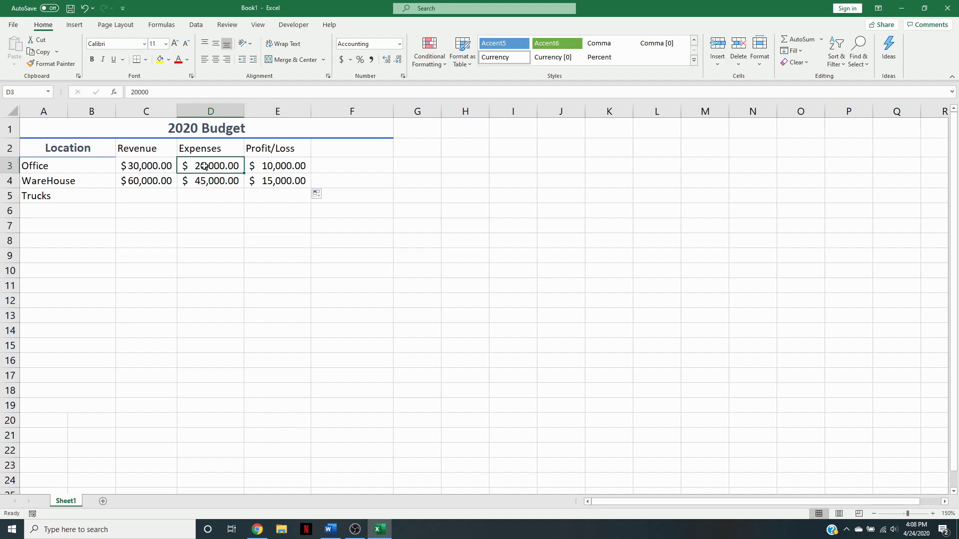
left_click(154, 184)
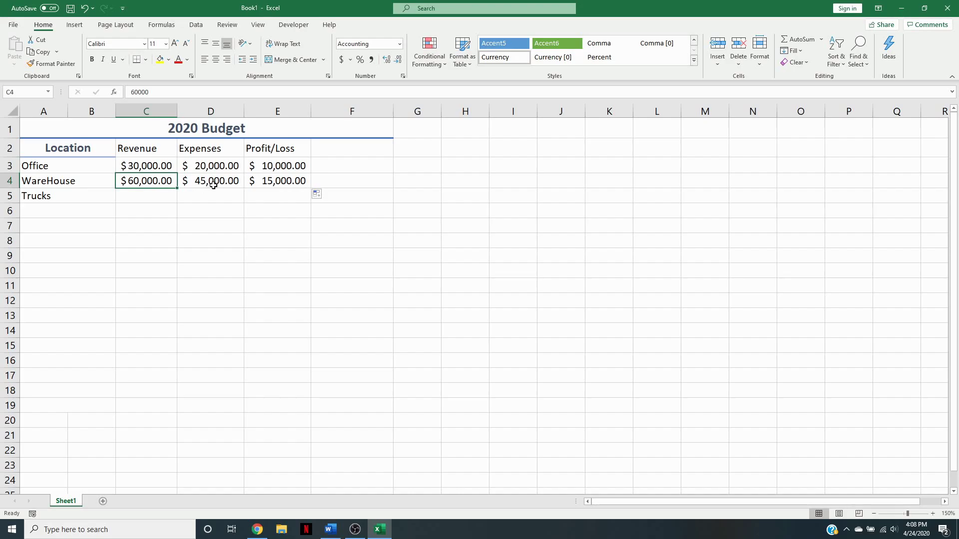
left_click(136, 241)
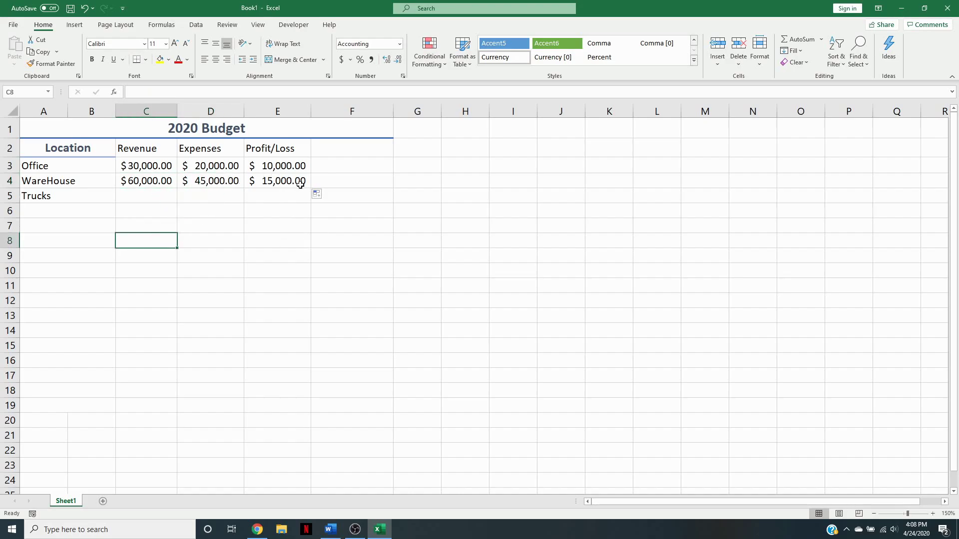
Enter 80000 as the Trucks revenue in C5 and 50000 as the Trucks expenses in D5.
left_click(143, 198)
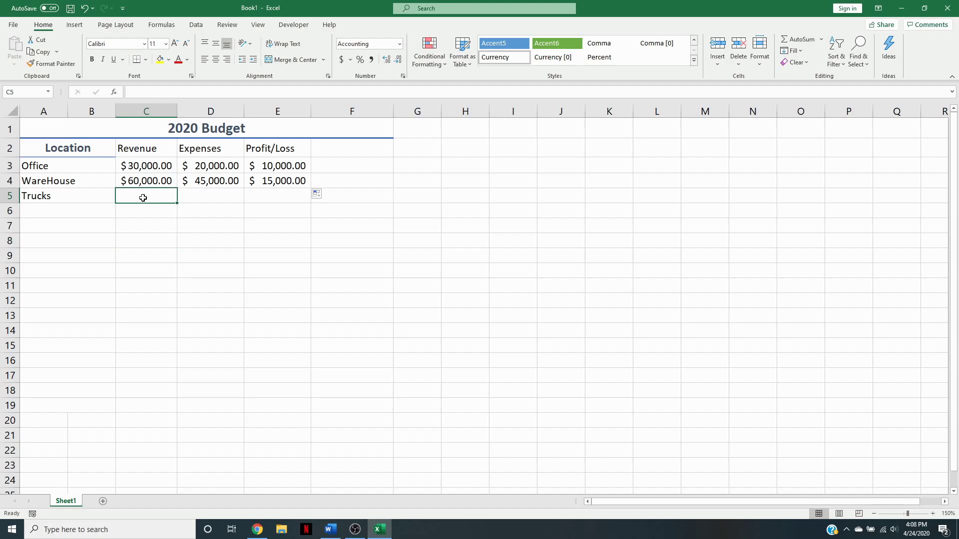
type("80000")
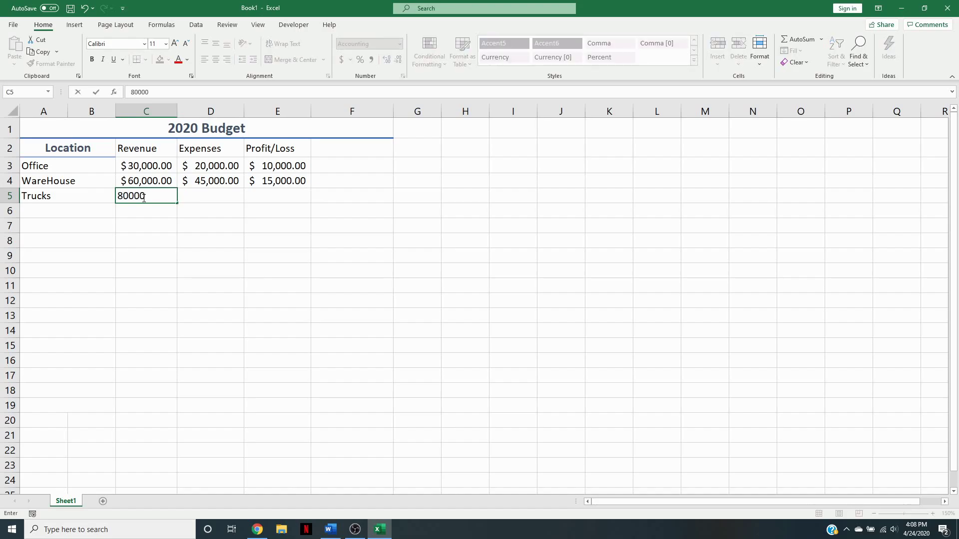
key("Tab")
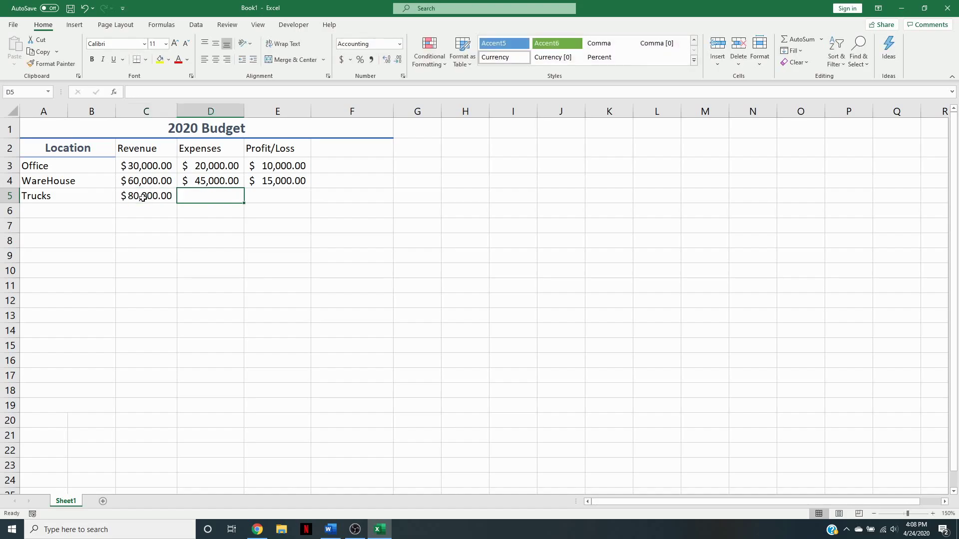
type("50000")
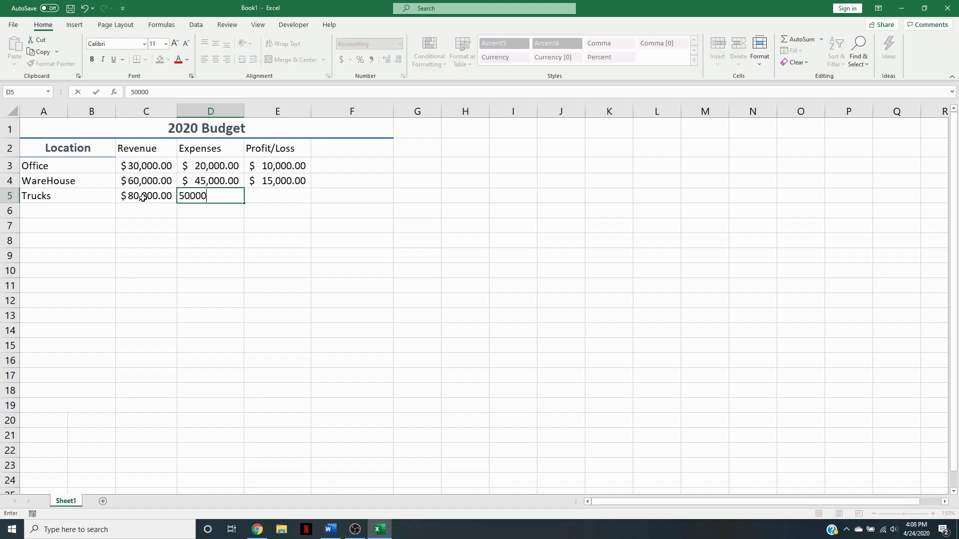
key("Return")
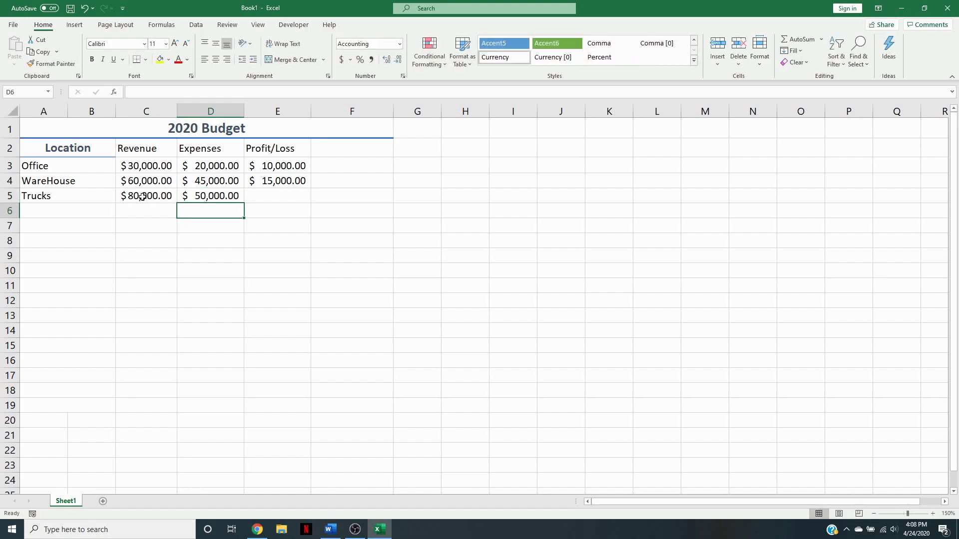
Fill the Profit/Loss formula from the WareHouse cell E4 down into the Trucks cell E5.
left_click(283, 184)
left_click_drag(313, 187, 311, 200)
left_click(385, 212)
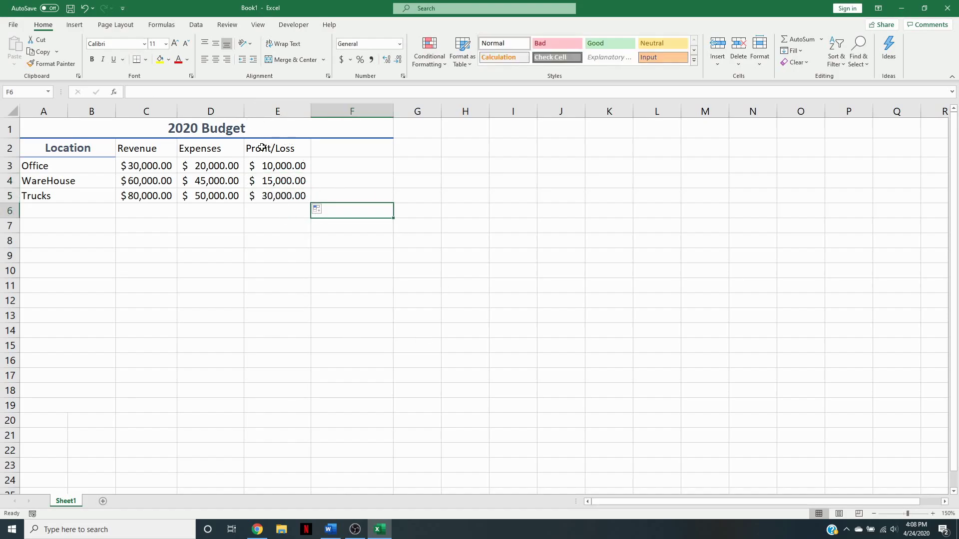
left_click(342, 170)
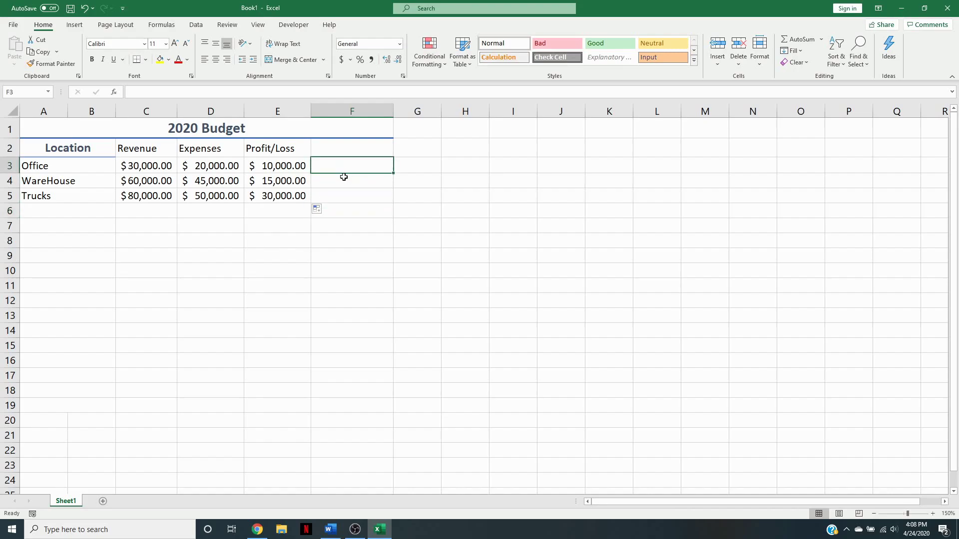
Total the Profit/Loss column in cell E9 with AutoSum, using =SUM(E3:E8).
left_click(268, 258)
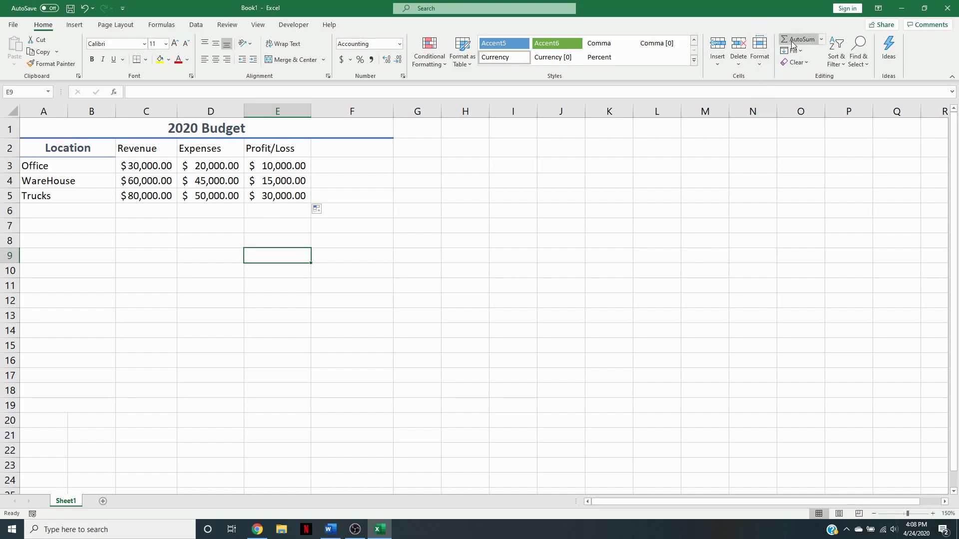
left_click(152, 27)
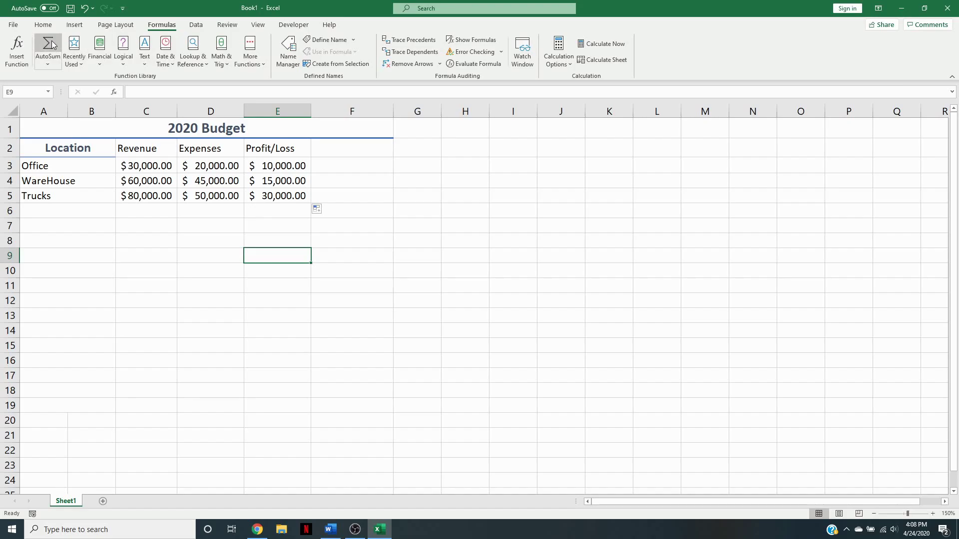
left_click(44, 25)
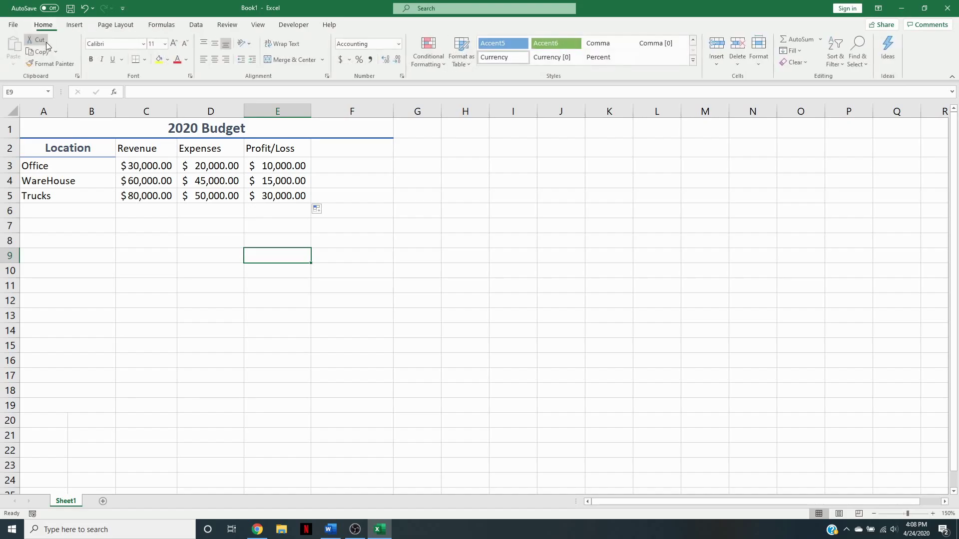
left_click(783, 37)
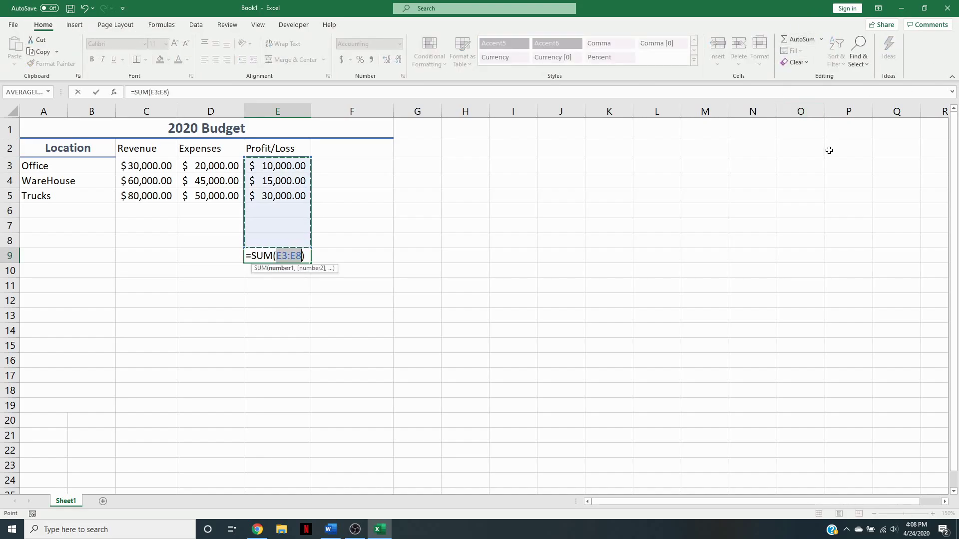
key("Return")
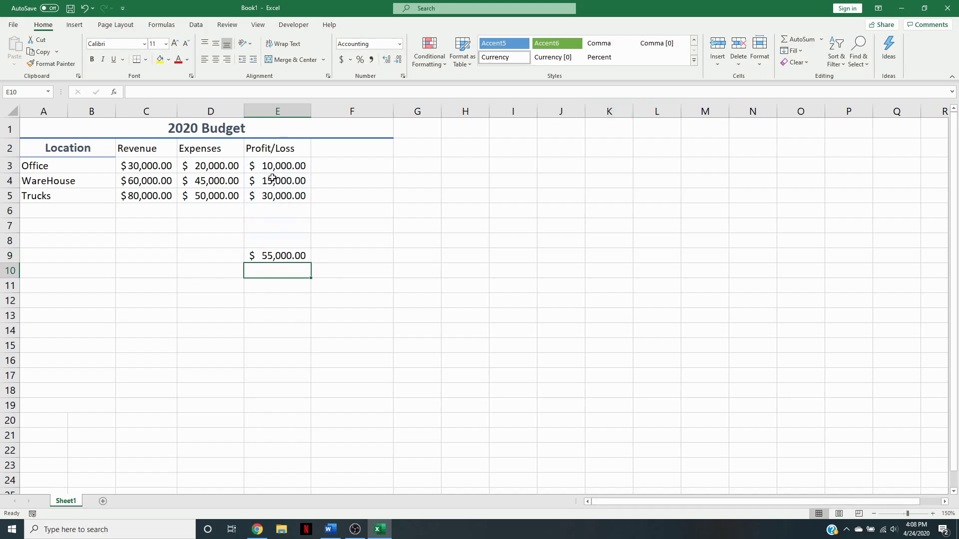
Add a Home location in row 6 with 10,000 as its revenue in C6 and 40000 as its expenses in D6.
left_click(68, 209)
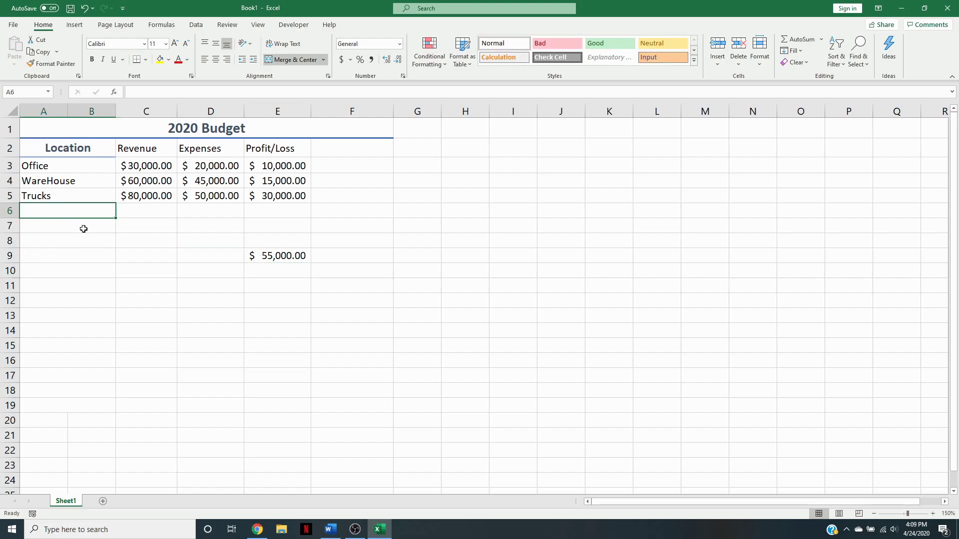
type("Home")
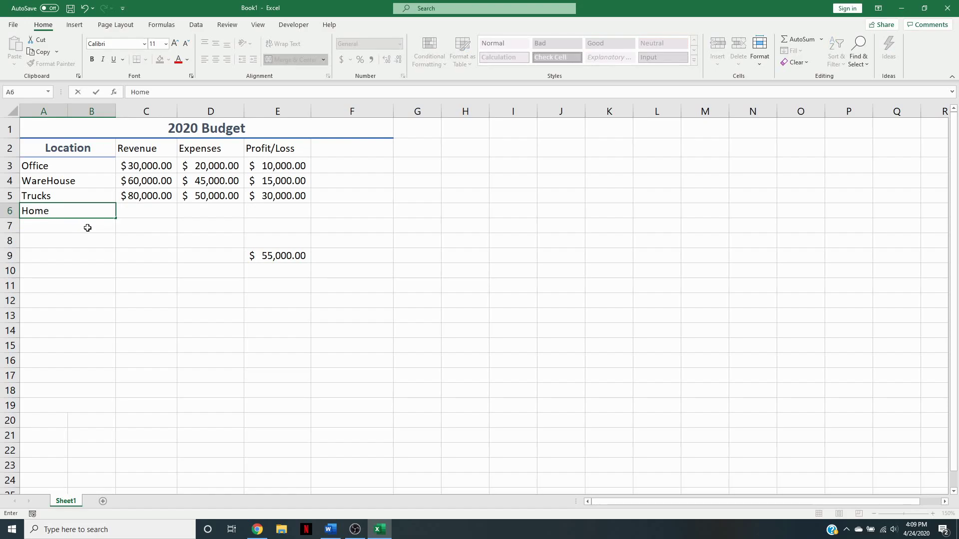
left_click(138, 207)
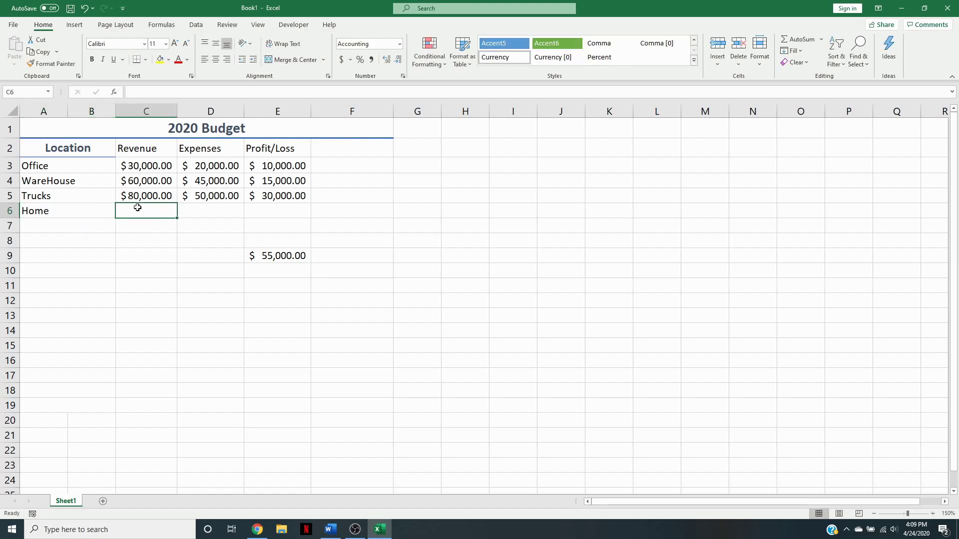
type("10,000")
key("Return")
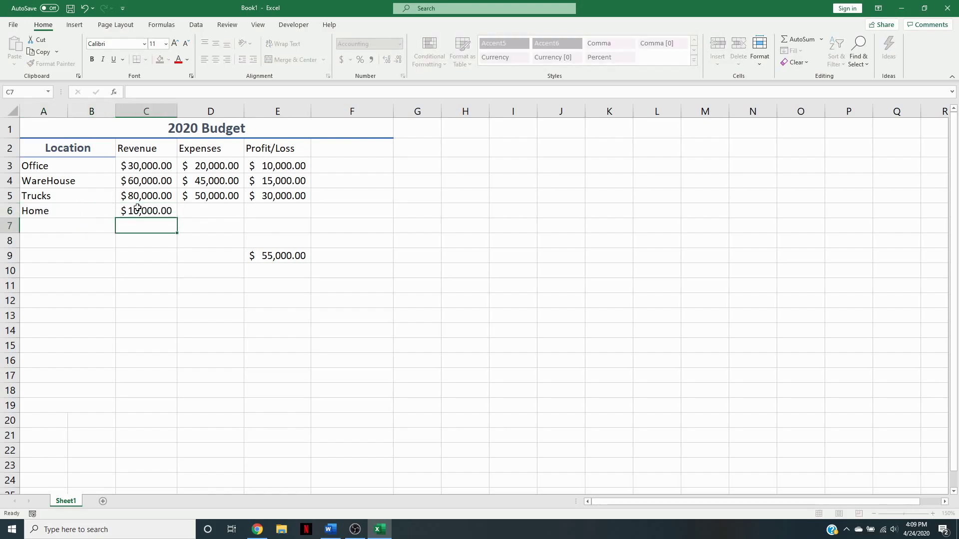
left_click(223, 221)
left_click(220, 209)
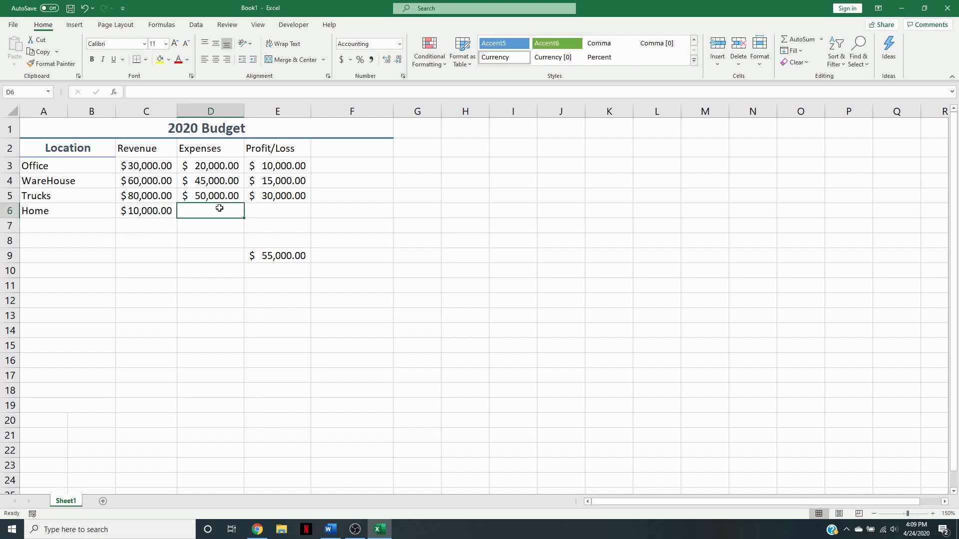
type("400000")
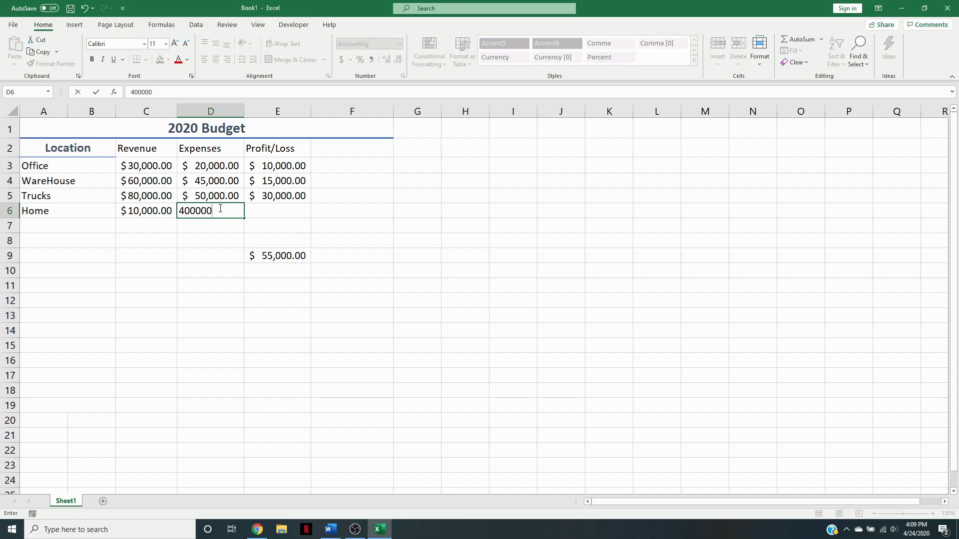
key("Return")
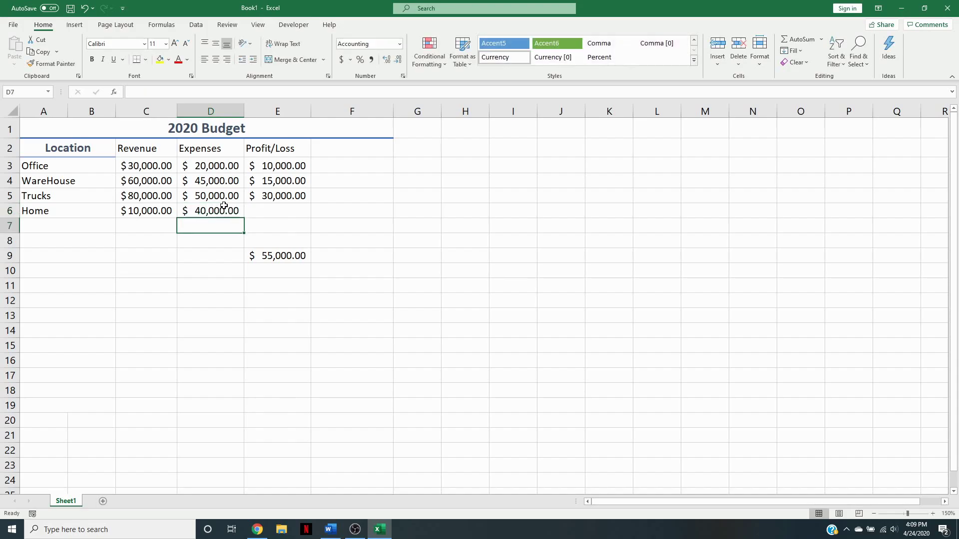
Fill the Profit/Loss formula from the Trucks cell E5 down into the Home cell E6.
left_click(296, 200)
left_click_drag(310, 202, 310, 215)
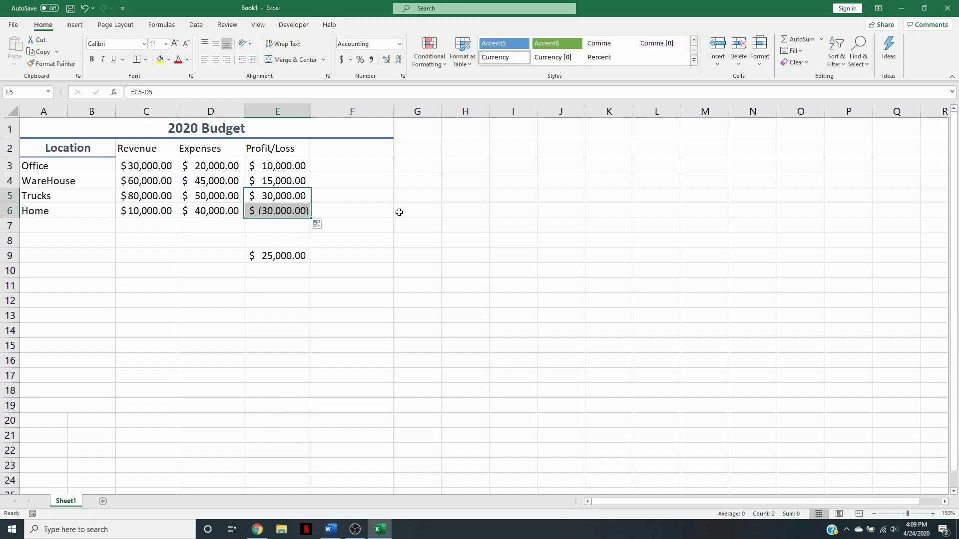
left_click(399, 213)
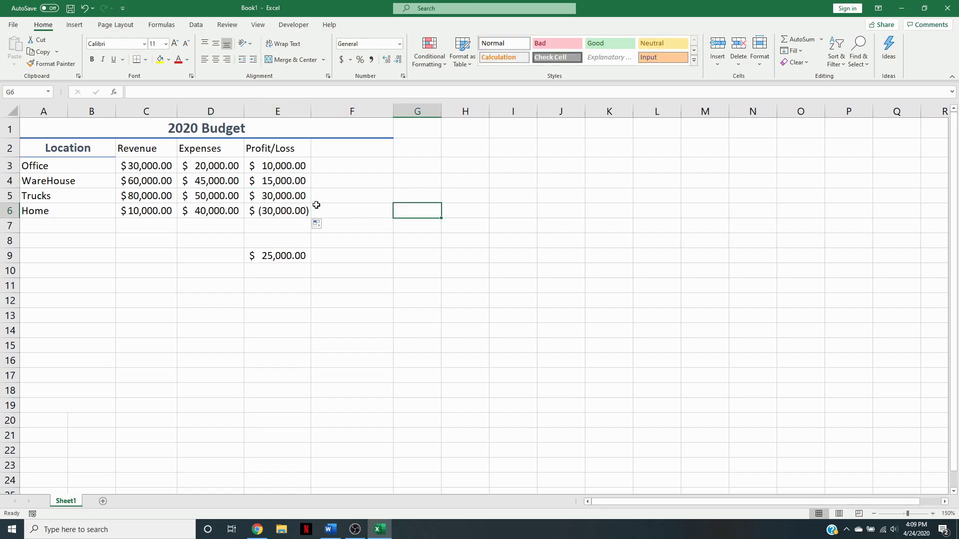
Examine the Home Profit/Loss cell E6 and the range covered by the SUM formula in E9.
left_click(267, 212)
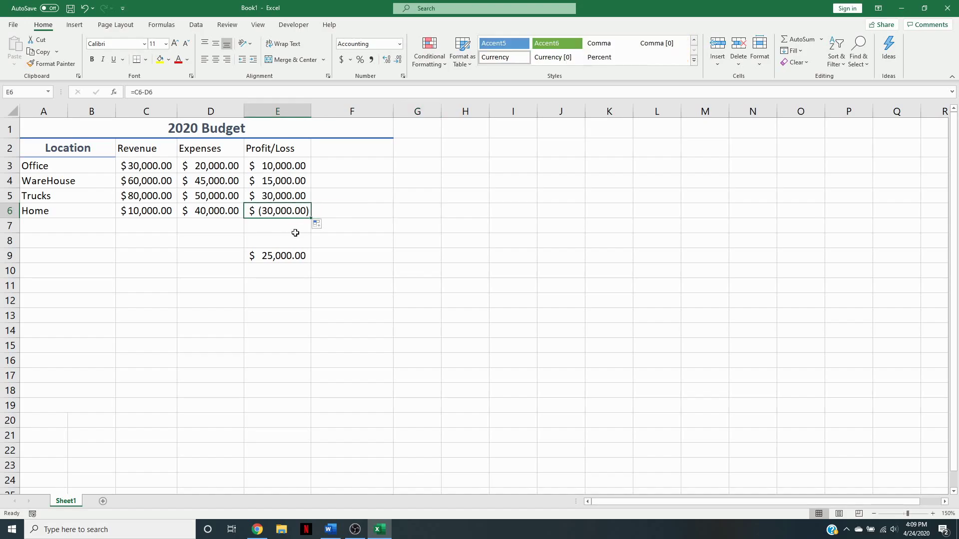
left_click(367, 271)
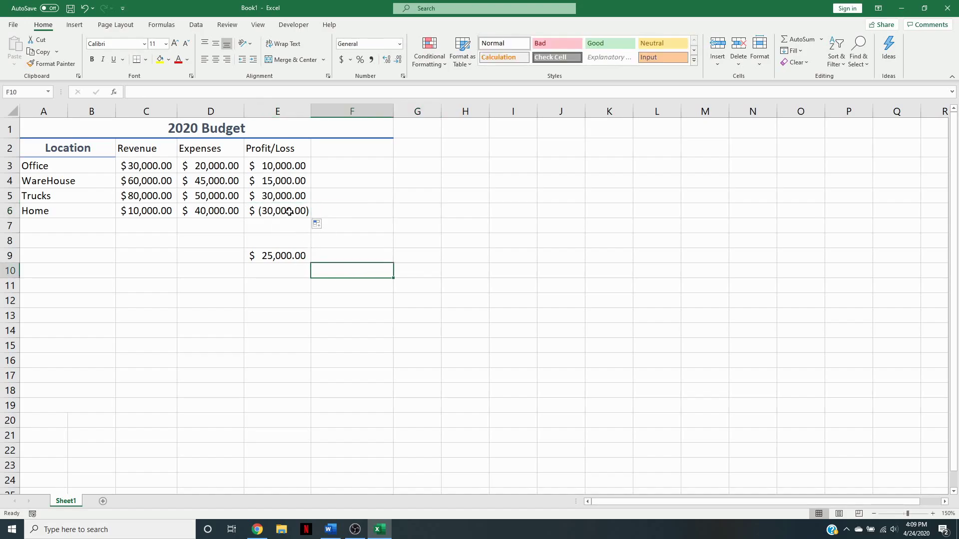
double_click(277, 257)
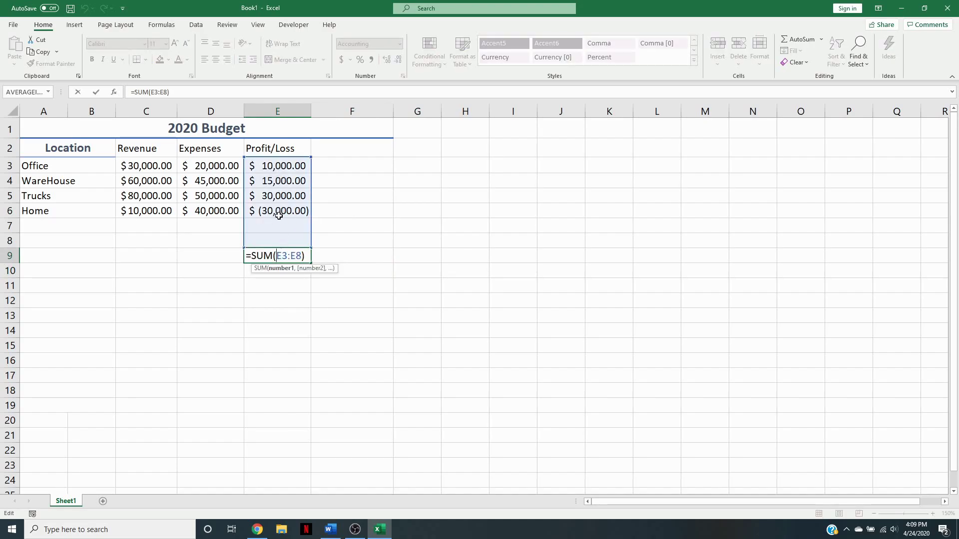
key("Return")
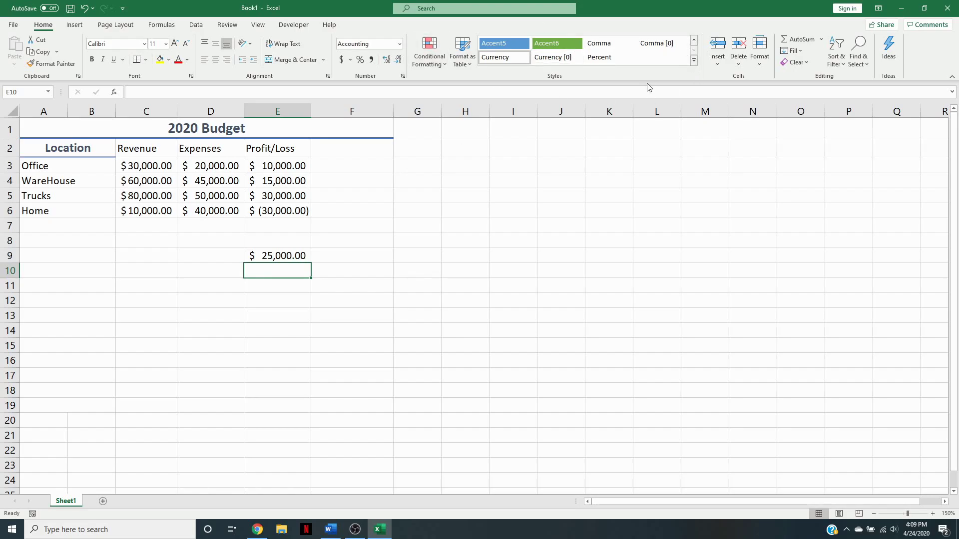
left_click(404, 153)
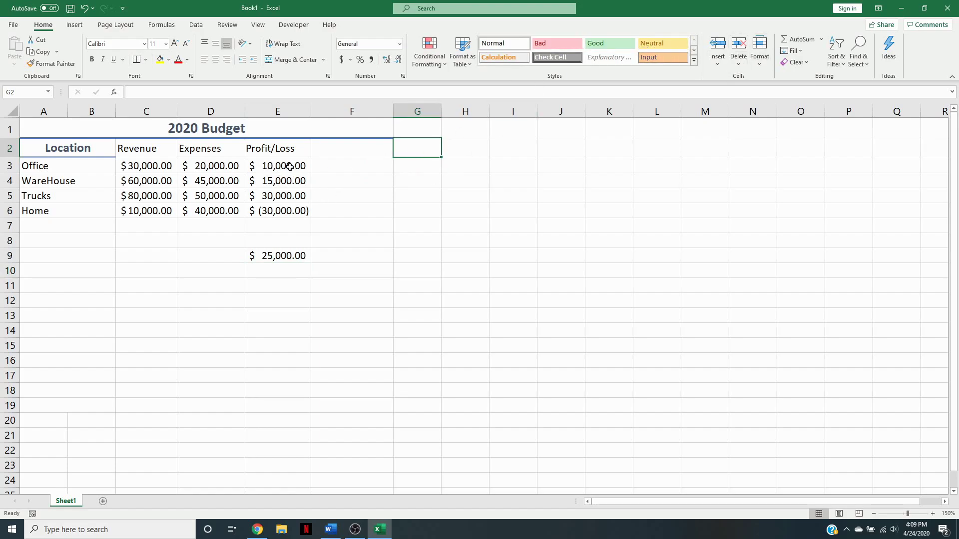
Apply the Good cell style to the Profit/Loss cells E3:E5 and the Bad style to the Home cell E6.
left_click_drag(290, 166, 287, 195)
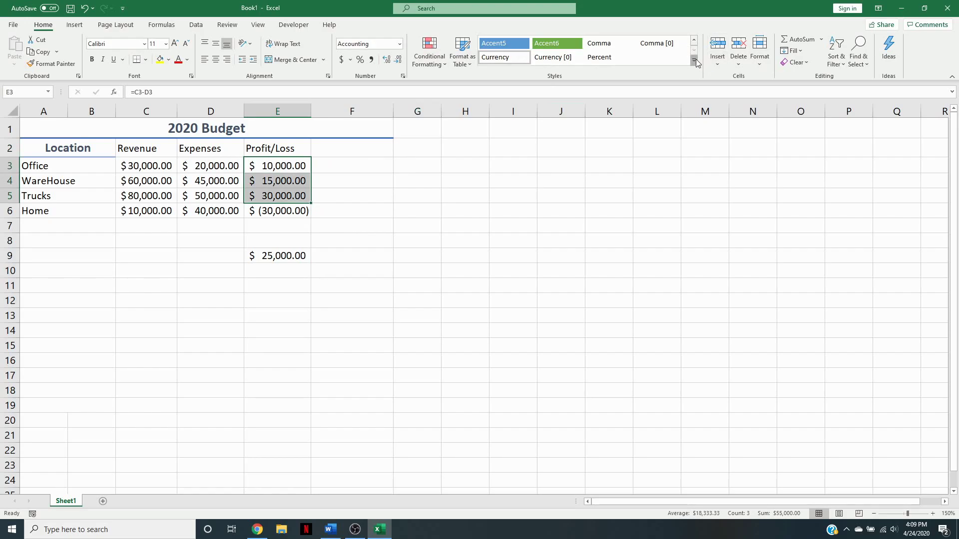
left_click(693, 59)
left_click(617, 59)
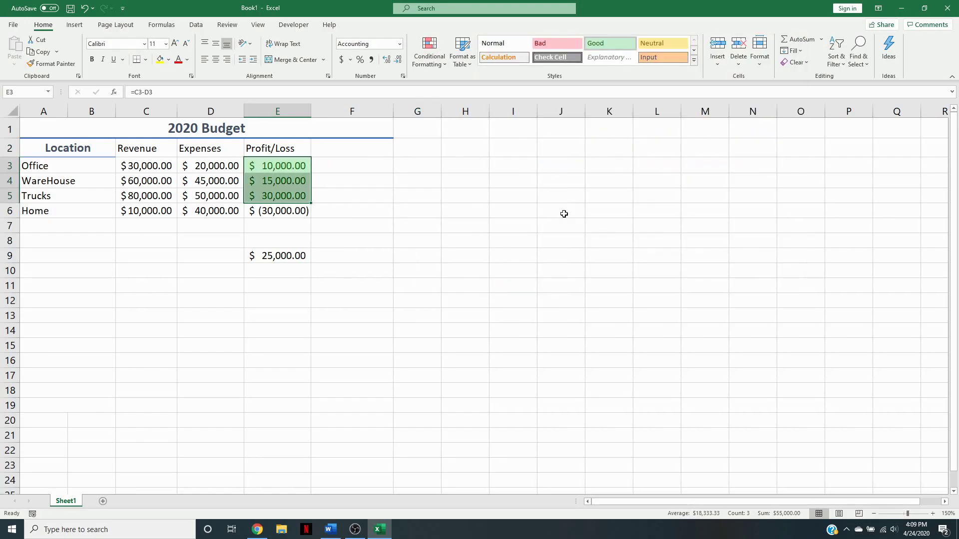
left_click(257, 215)
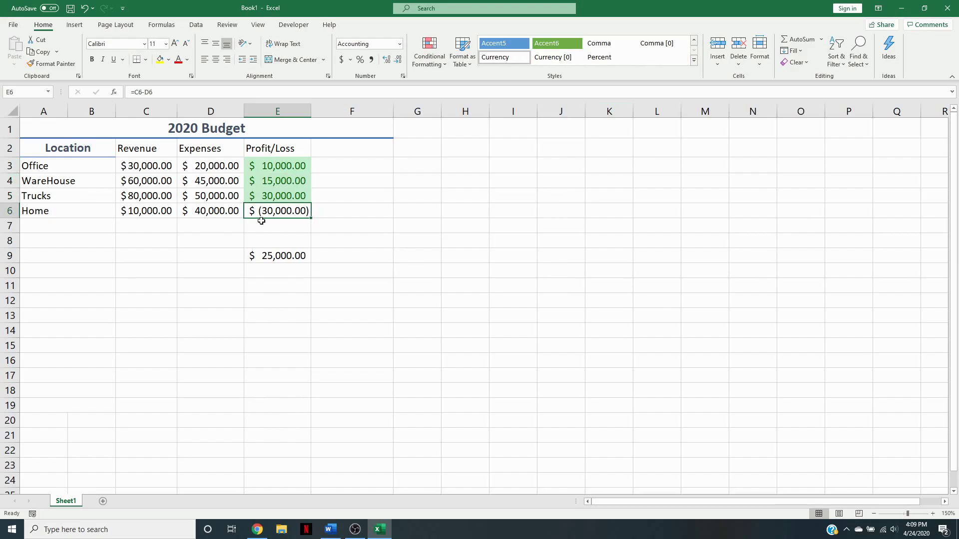
left_click(694, 60)
left_click(554, 58)
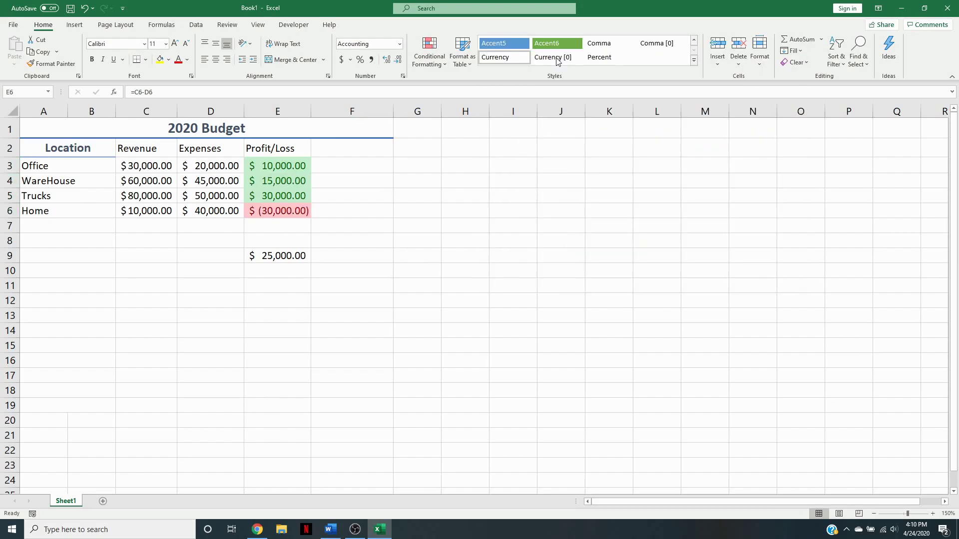
left_click(694, 61)
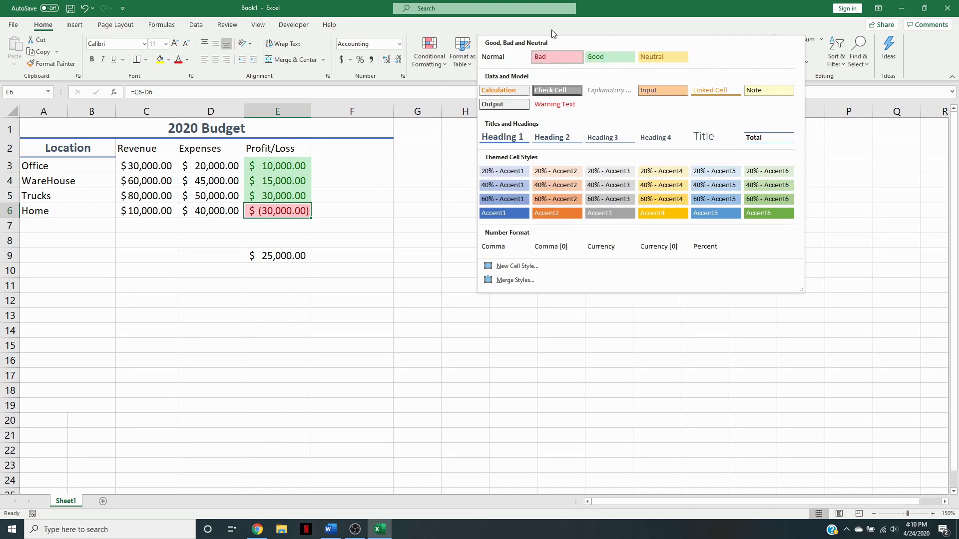
left_click(662, 340)
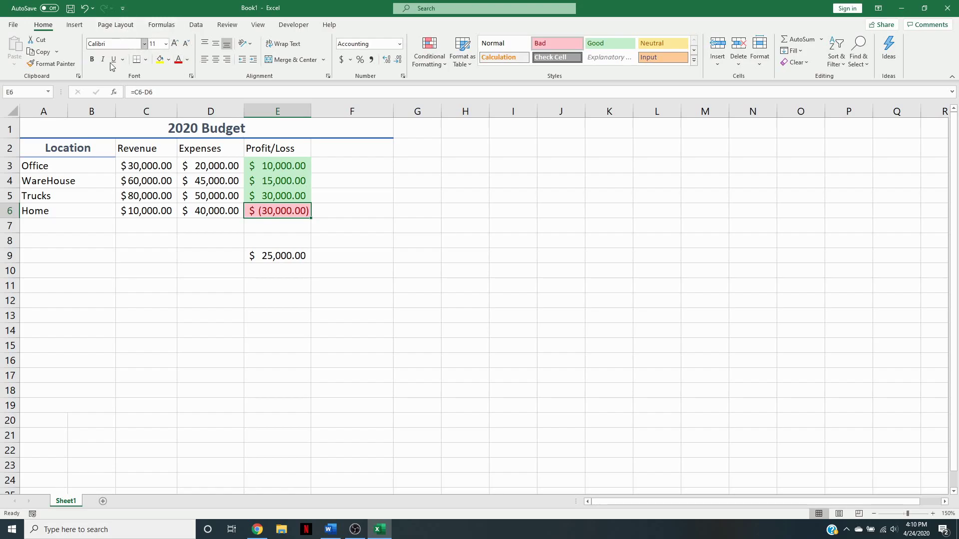
Set the font size of the 2020 Budget title in A1 to 22.
left_click(52, 128)
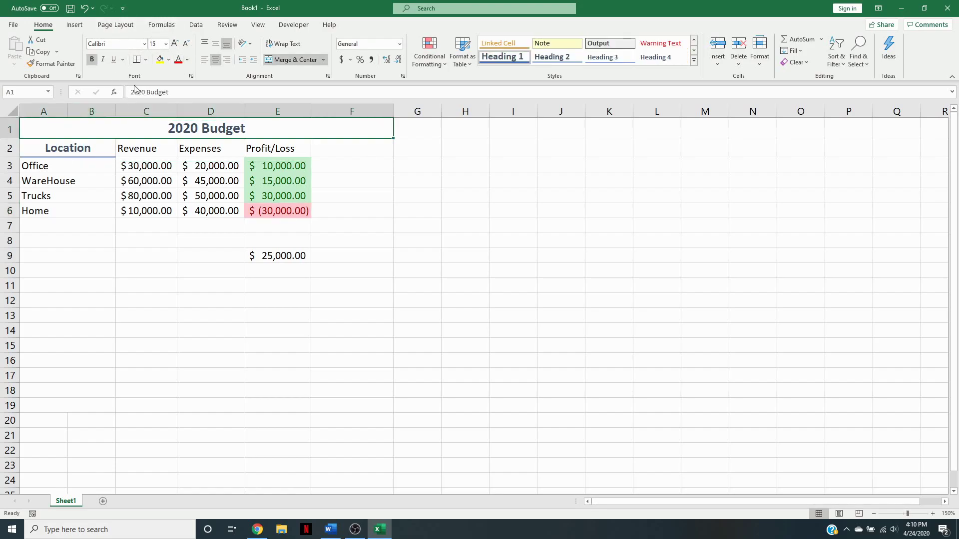
left_click(165, 43)
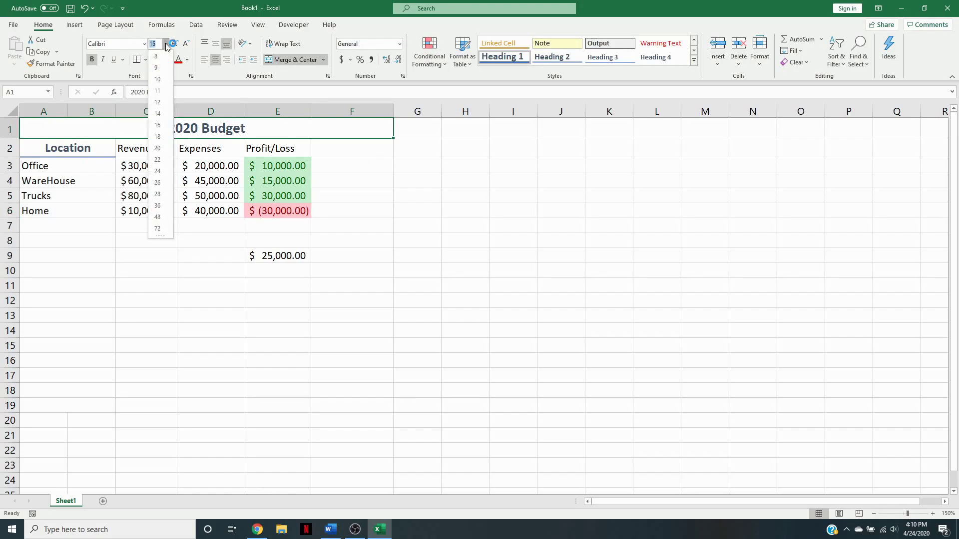
left_click(155, 135)
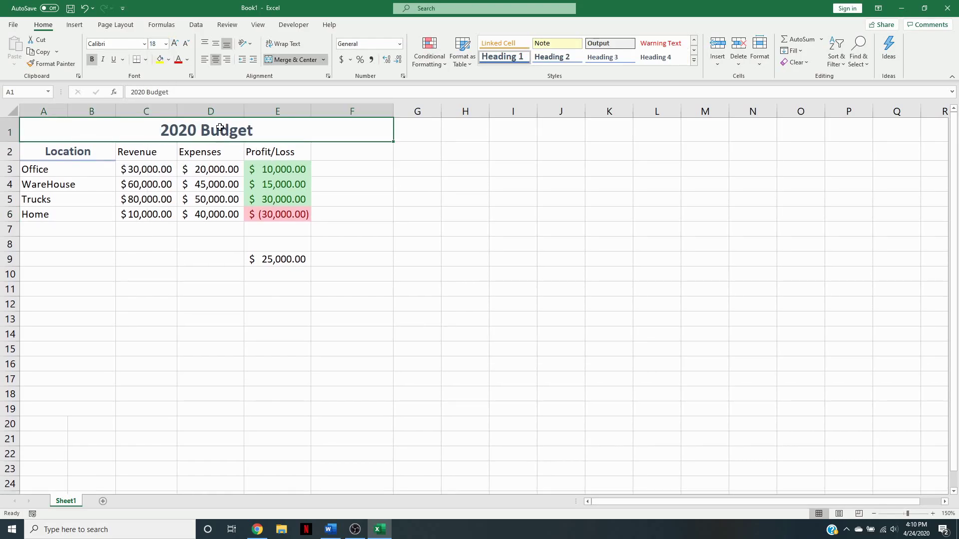
left_click(175, 44)
left_click(175, 44)
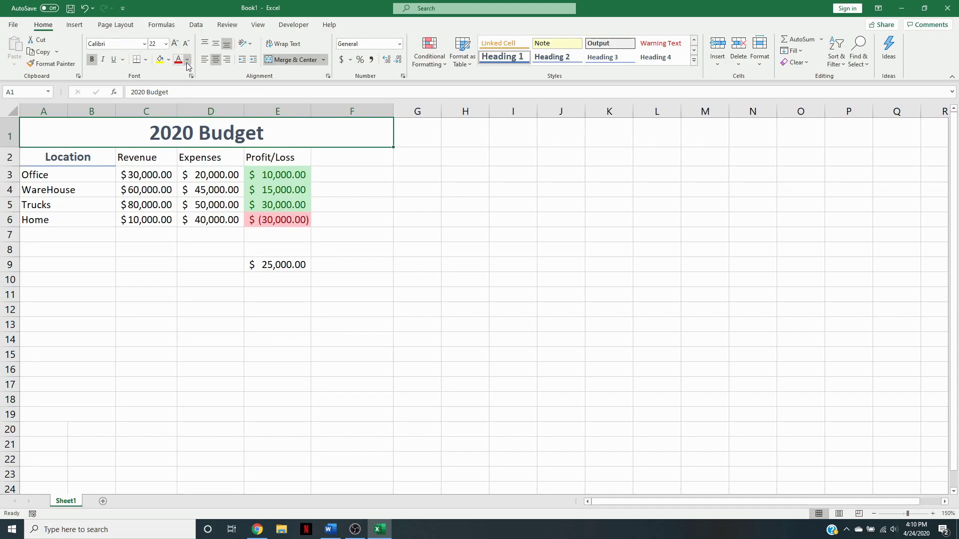
Color the 2020 Budget title text in theme blue and fill its merged cell with a light blue shade.
left_click(186, 61)
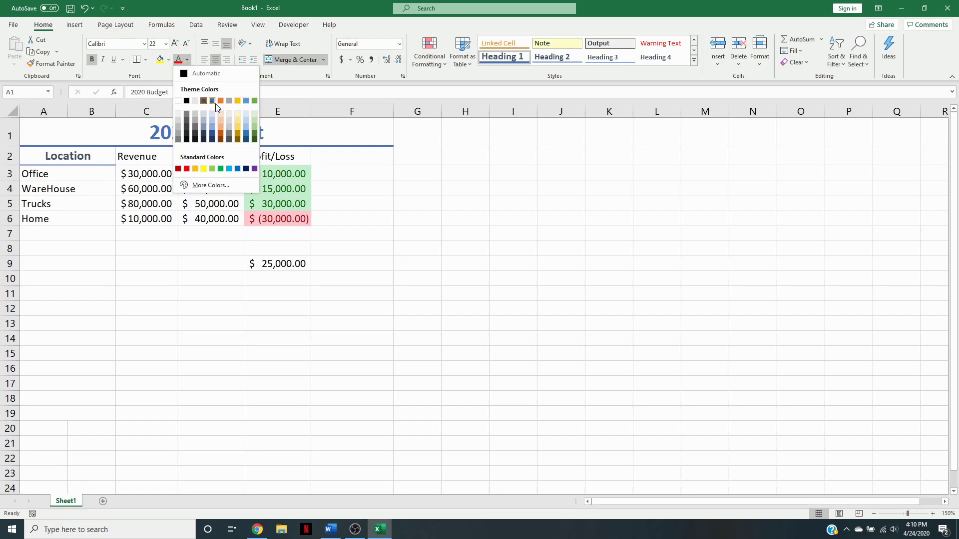
left_click(213, 102)
left_click(187, 64)
left_click(186, 62)
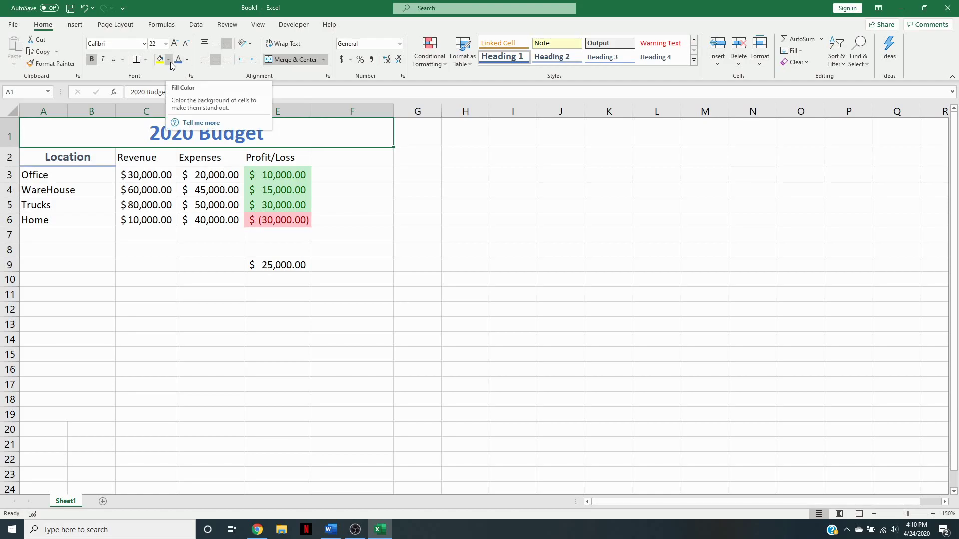
left_click(169, 60)
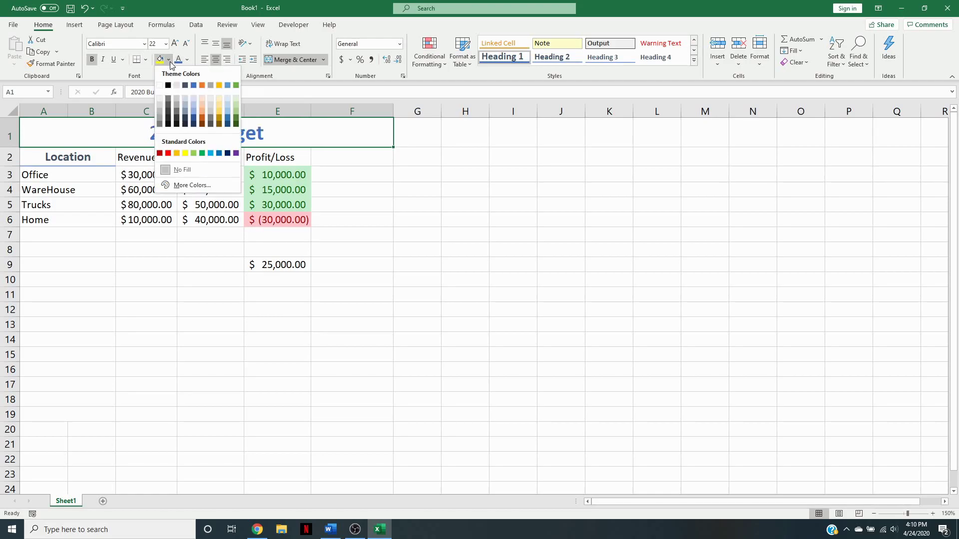
left_click(227, 97)
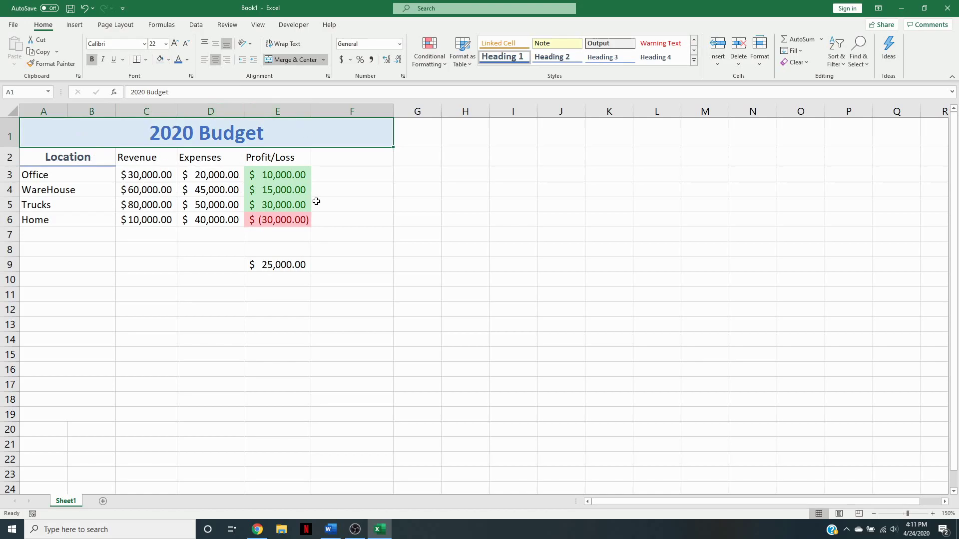
Remove bold from the 2020 Budget title in A1, trying italic and underline on it and turning both off again.
left_click(94, 58)
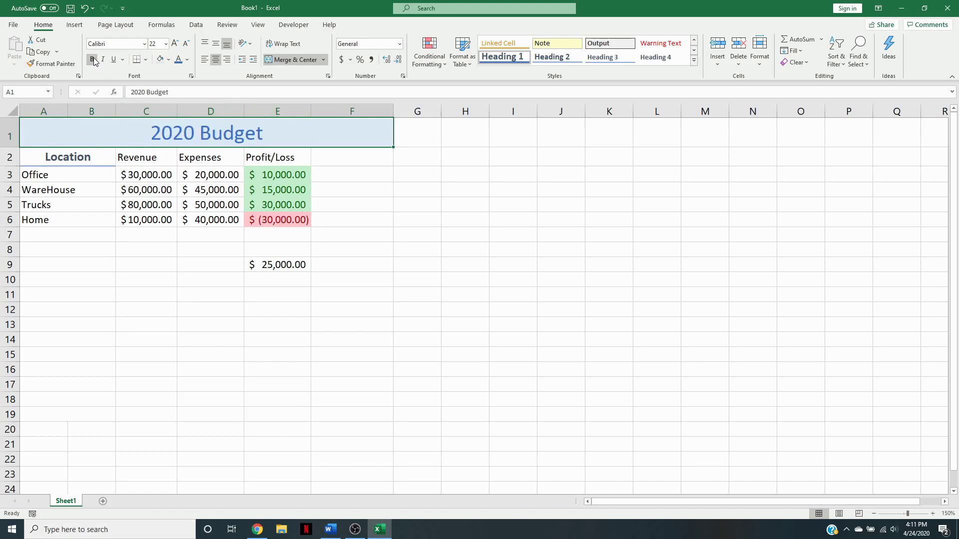
left_click(93, 59)
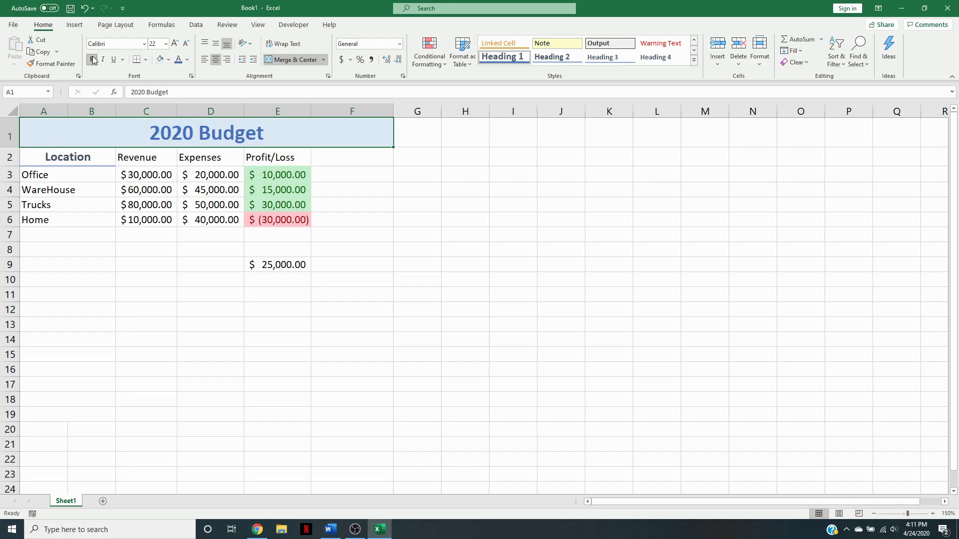
left_click(97, 61)
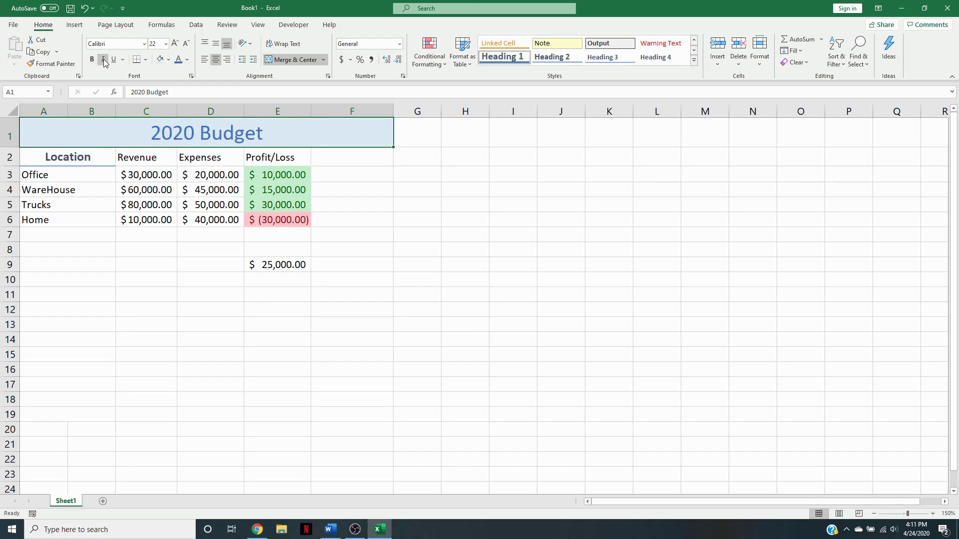
left_click(104, 60)
left_click(104, 61)
left_click(115, 60)
left_click(115, 61)
Format the budget table A2:E6 in Times New Roman at font size 12.
left_click_drag(74, 159, 279, 222)
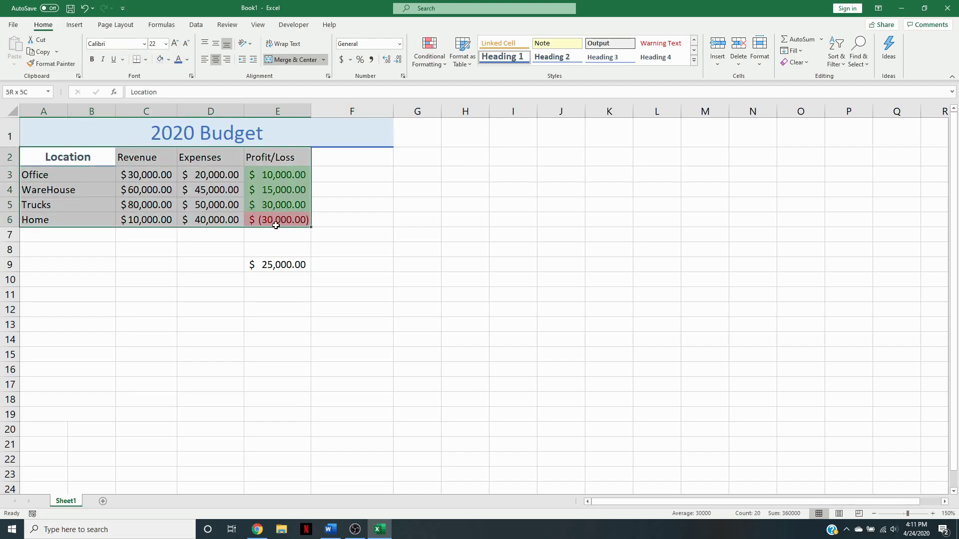
left_click(167, 44)
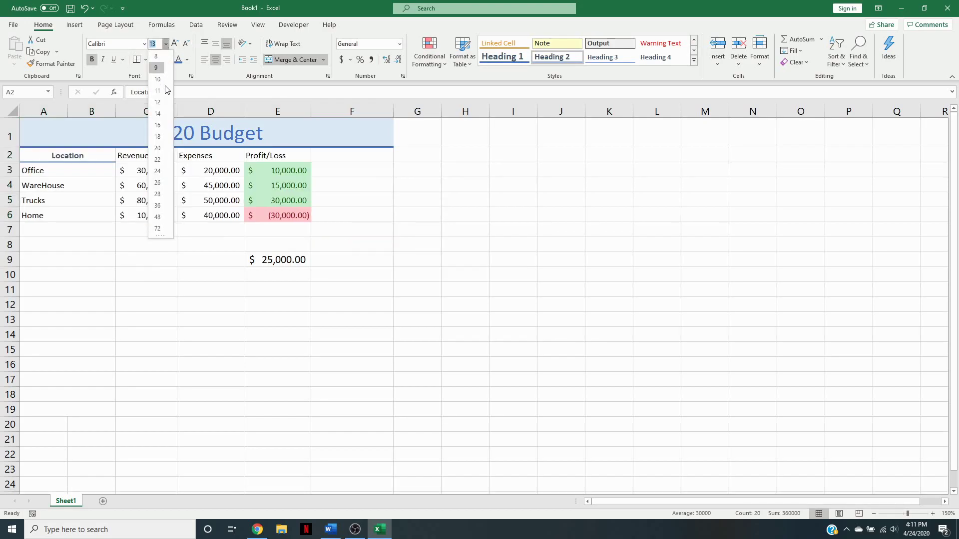
left_click(158, 102)
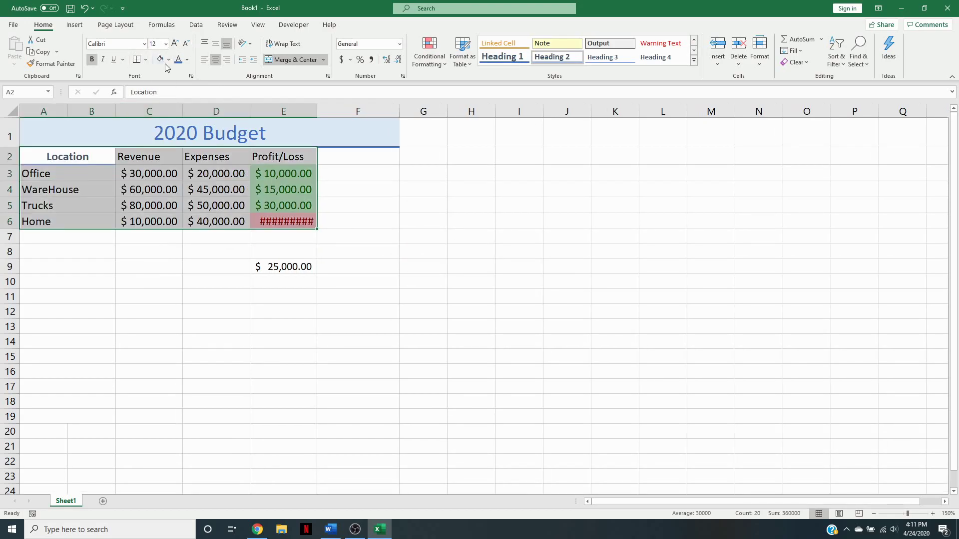
left_click(144, 44)
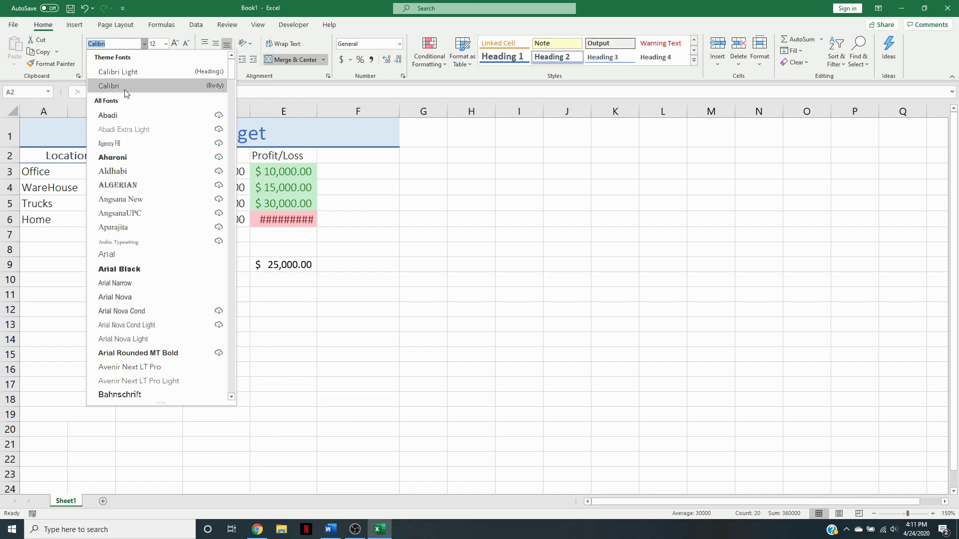
scroll(134, 333, "down", 7)
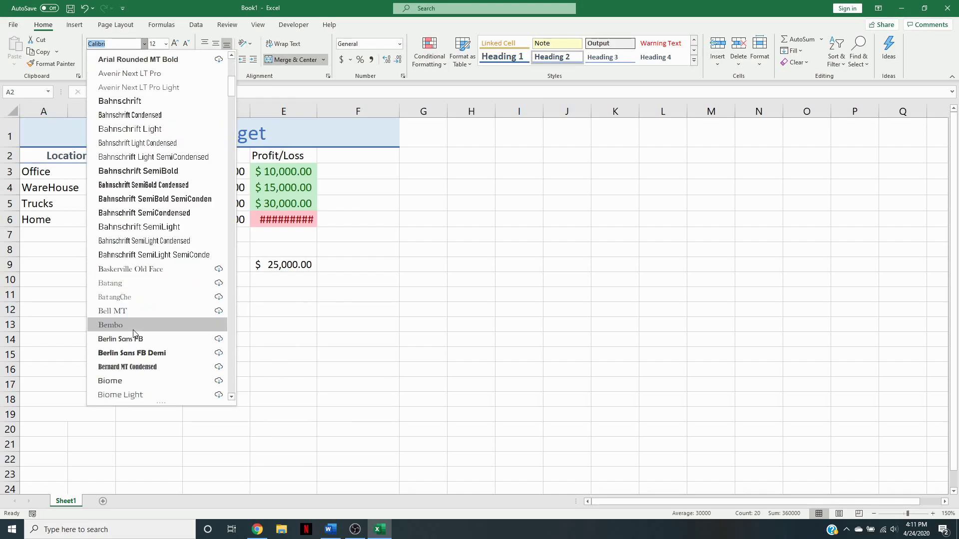
scroll(129, 301, "up", 7)
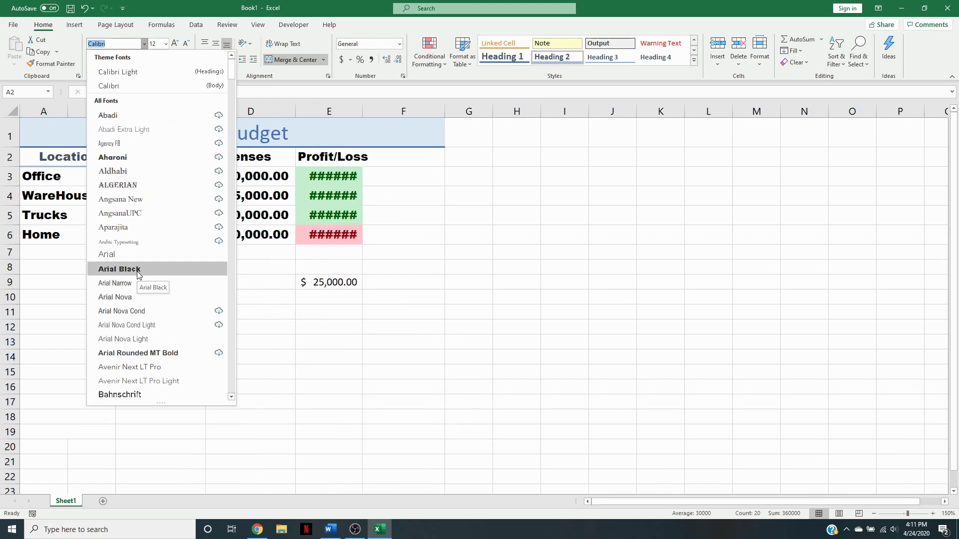
type("Times New Roman")
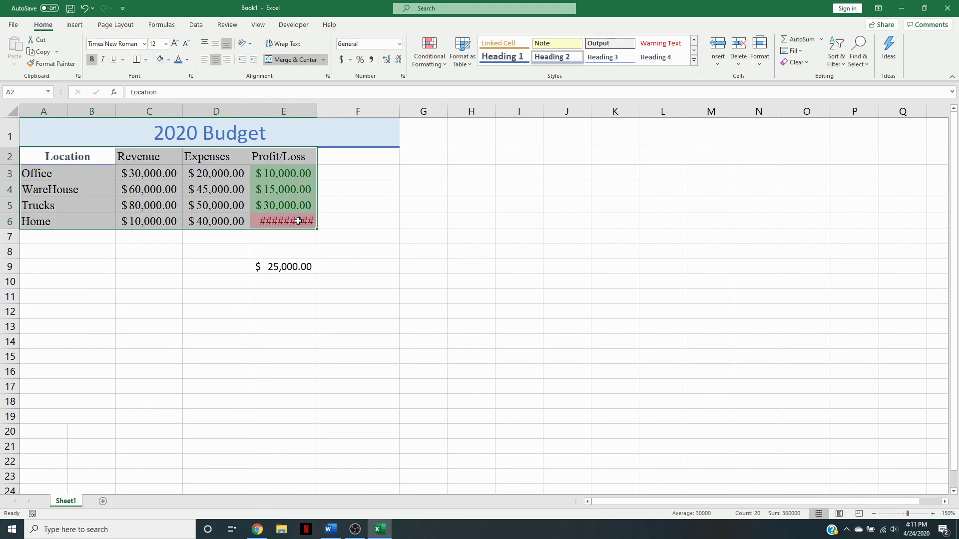
Widen the Profit/Loss column E so the Home amount in E6 fits, and fine-tune it with a numeric column width.
left_click_drag(317, 112, 332, 112)
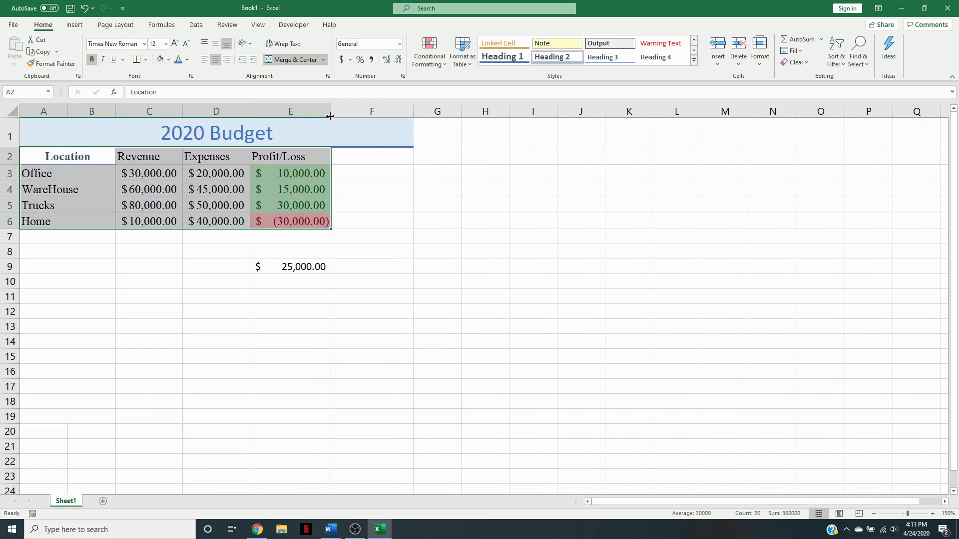
right_click(299, 114)
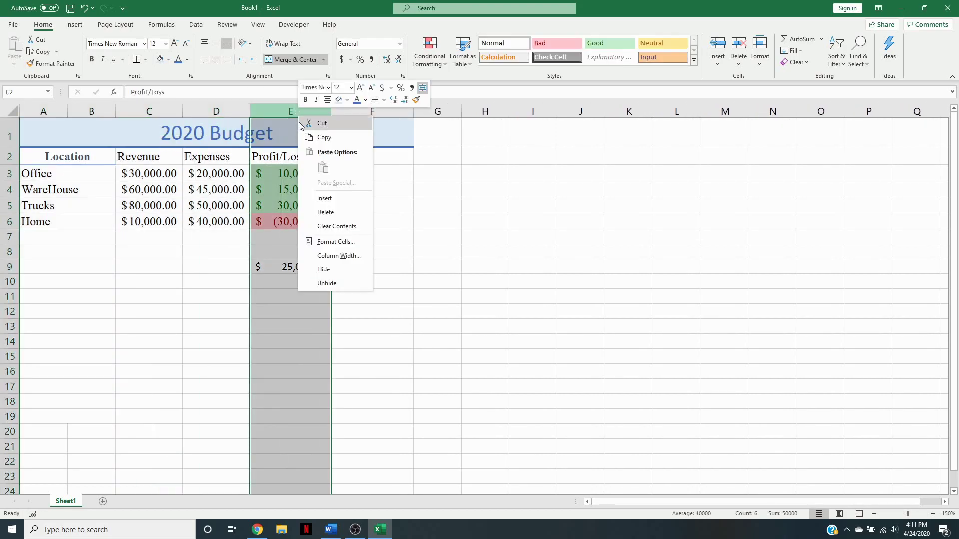
left_click(339, 255)
type("1")
key("Return")
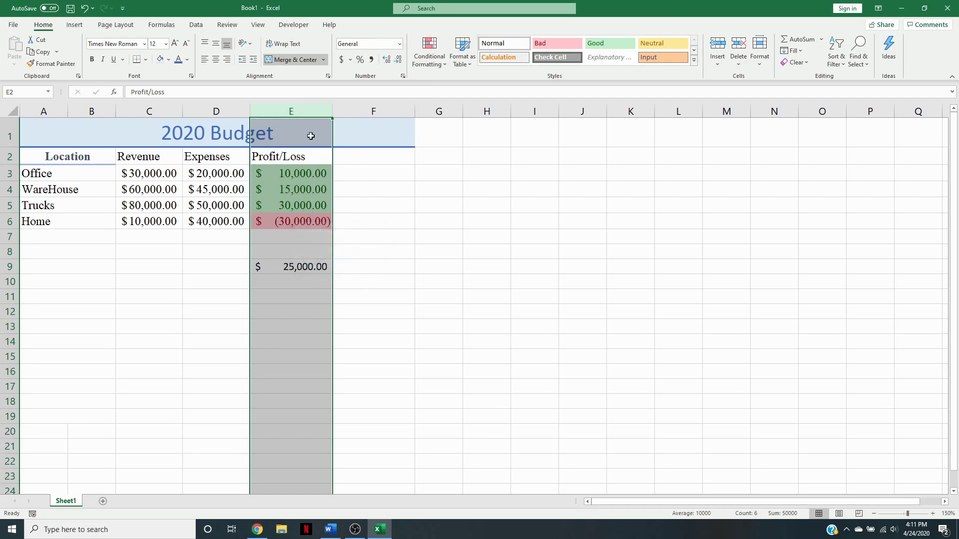
left_click(350, 223)
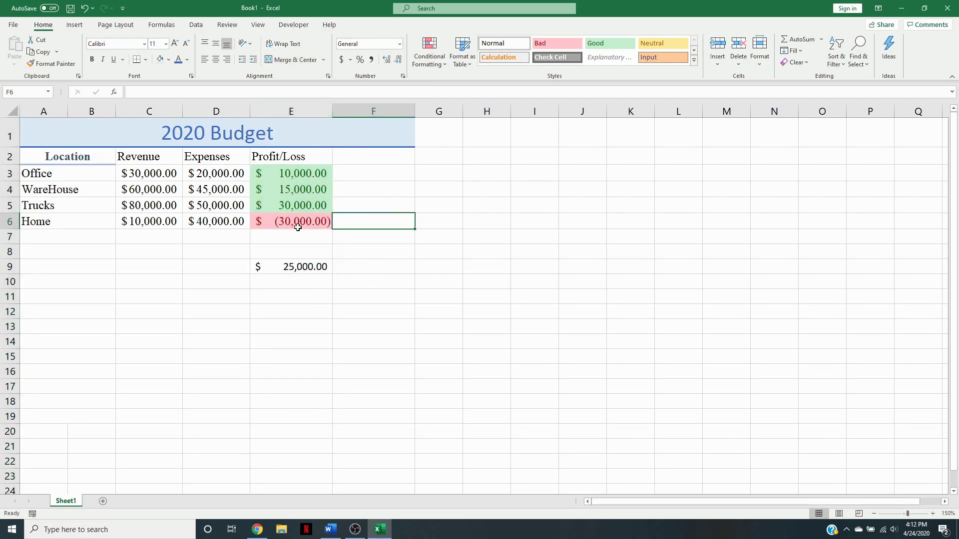